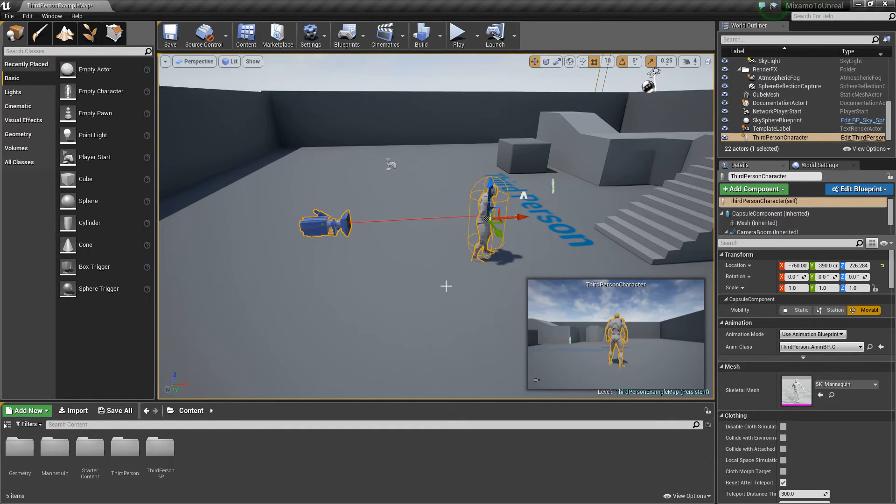
- Save the ThirdPersonExampleMap level
right_drag(435, 323, 458, 316)
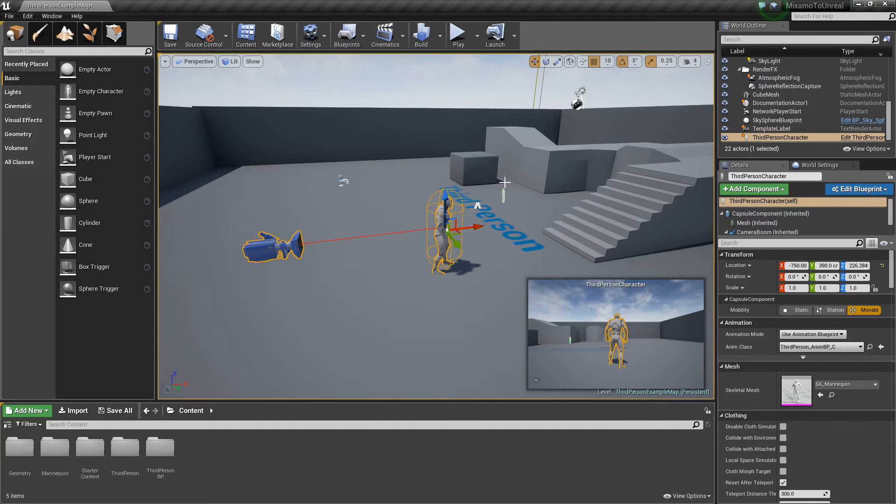
mouse_move(510, 205)
right_down()
mouse_move(533, 188)
mouse_move(526, 174)
mouse_move(515, 195)
mouse_move(492, 205)
mouse_move(518, 200)
right_up()
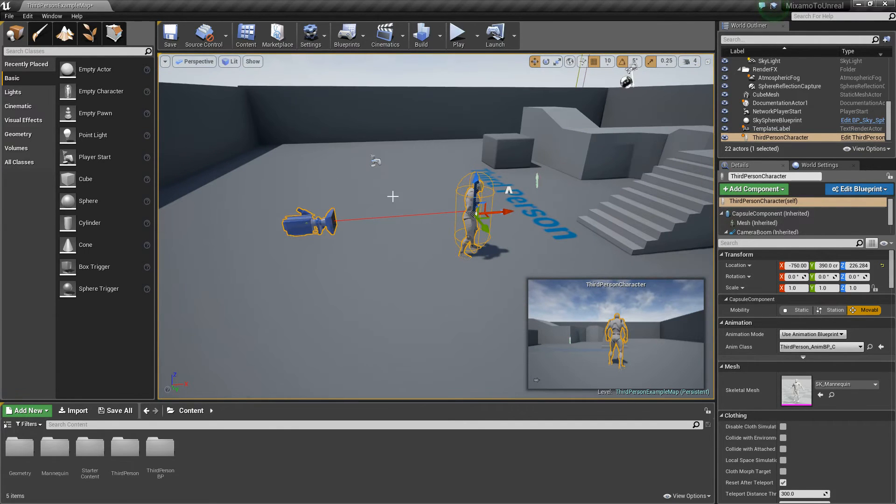
click(169, 35)
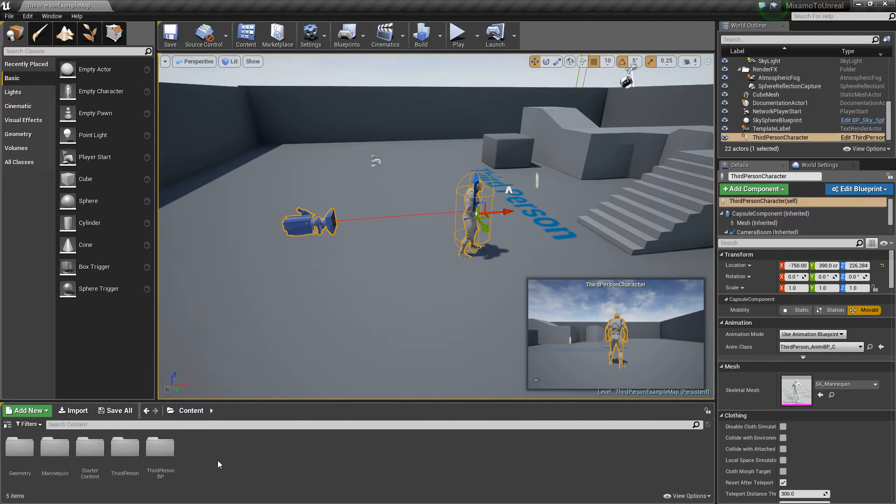
- Switch to the Mixamo site in the browser and open the TestMaleModel character from the owned assets
key(super)
mouse_move(112, 497)
click(124, 473)
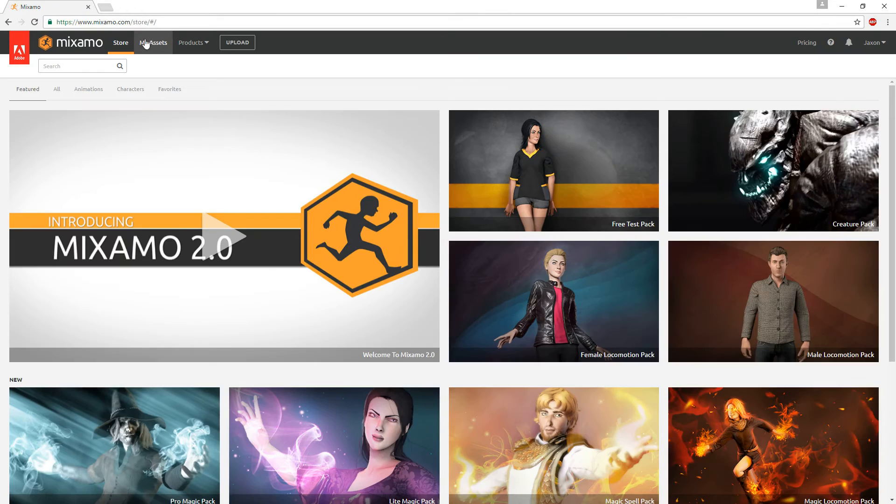
click(155, 43)
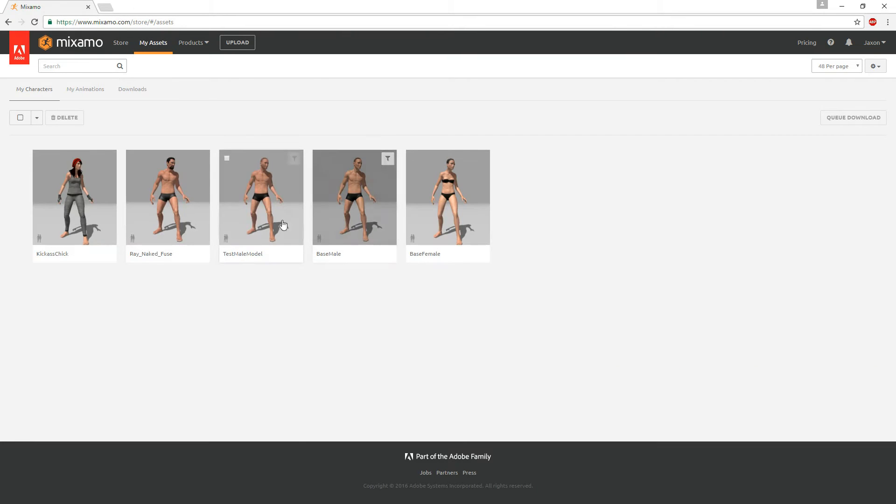
click(240, 185)
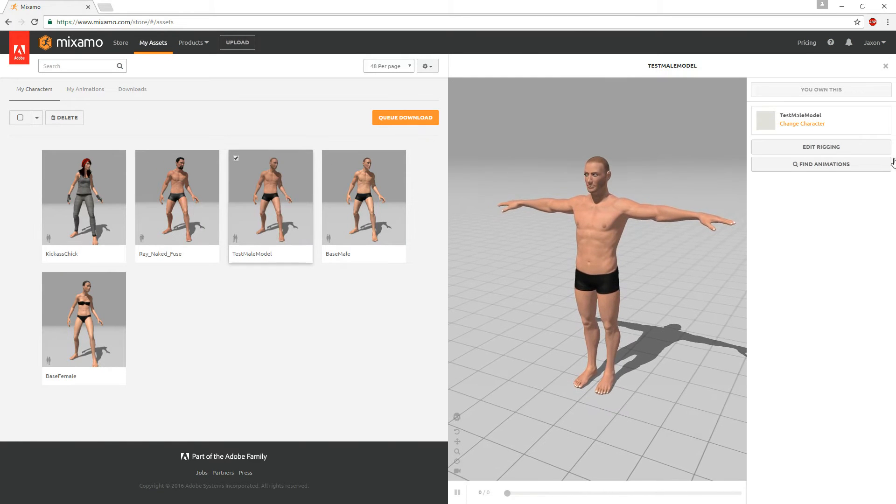
- Search the animations for "fly" and apply the Flying animation to TestMaleModel with In Place enabled
click(845, 168)
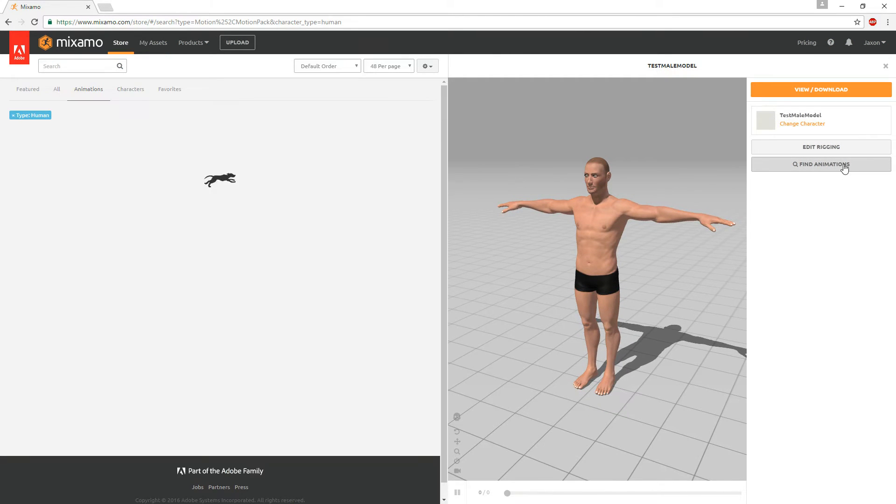
click(77, 66)
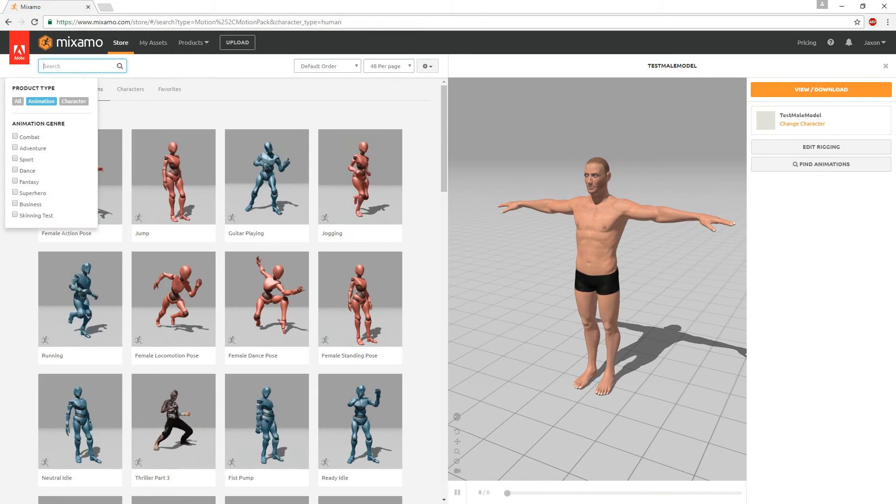
text(fly)
key(Return)
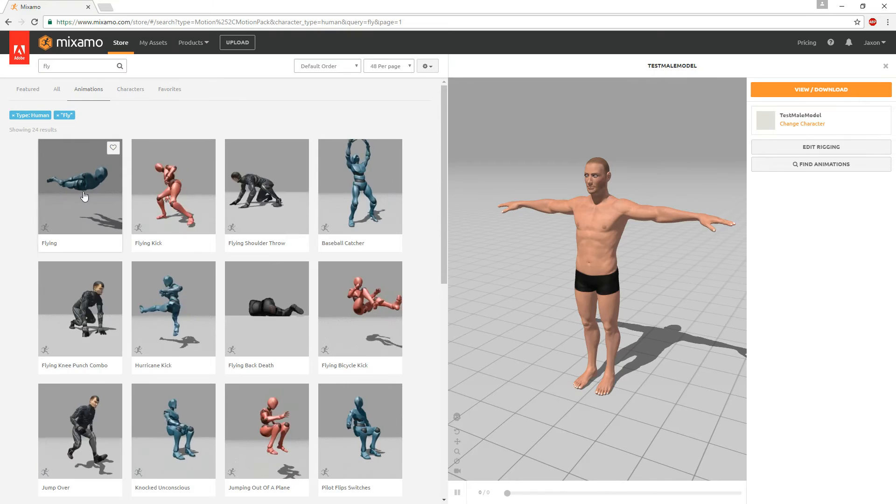
click(85, 194)
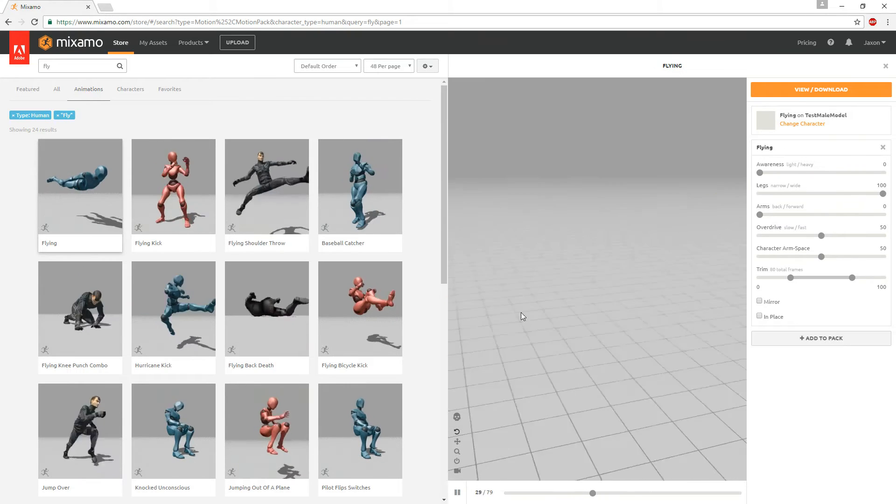
click(759, 316)
drag(565, 341, 684, 332)
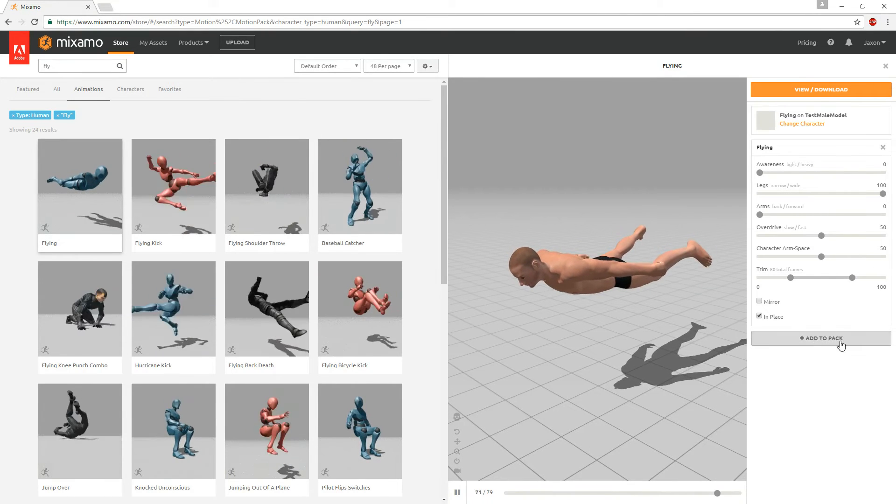
- Add the Flying animation to a pack and name the pack Flying
click(773, 340)
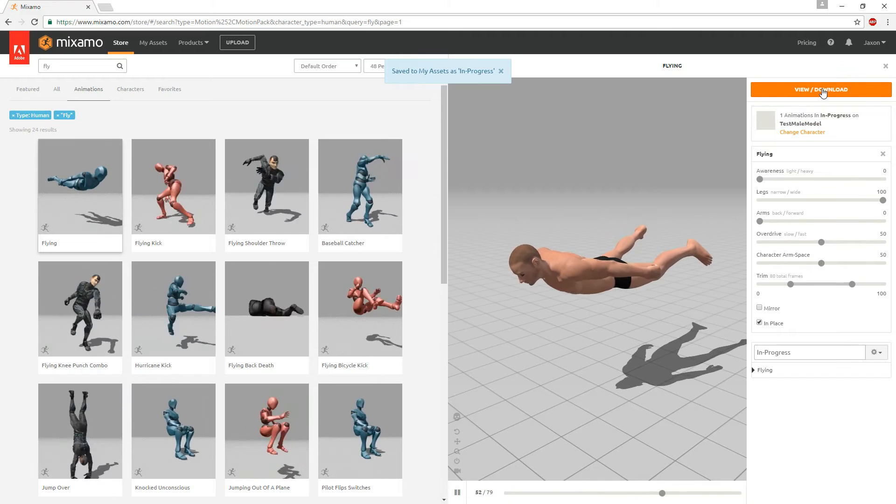
click(794, 355)
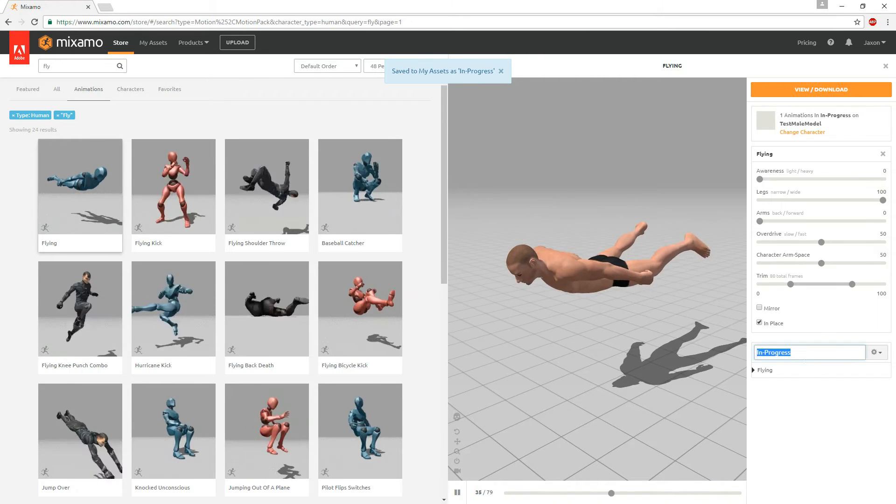
text(Flying)
key(Return)
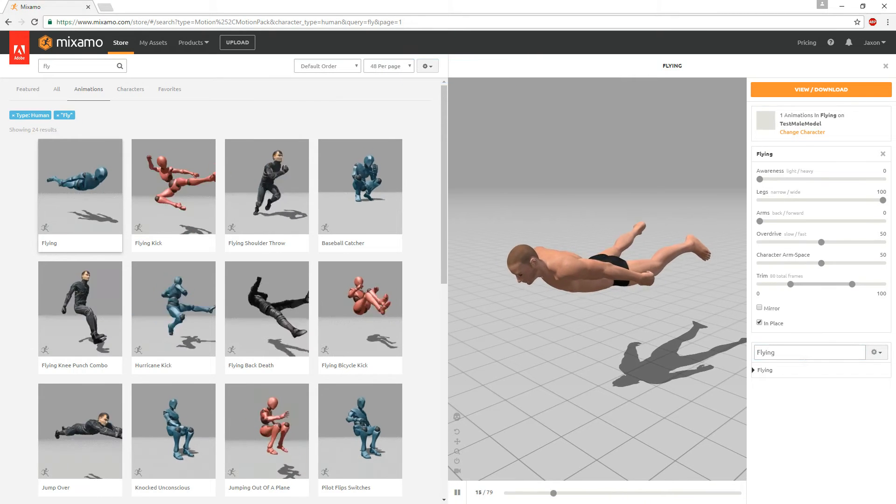
- Queue the Flying pack in the FBX for Unreal Engine 4 (.fbx) format and download it
click(827, 90)
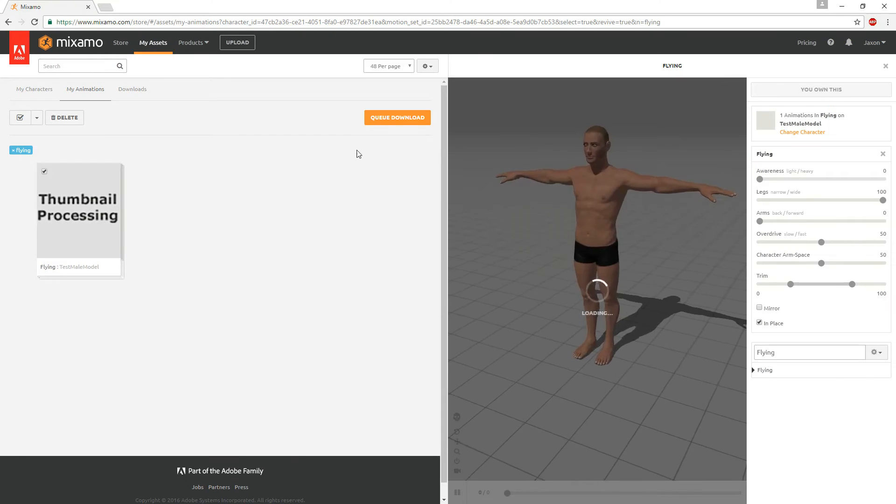
click(399, 119)
click(380, 127)
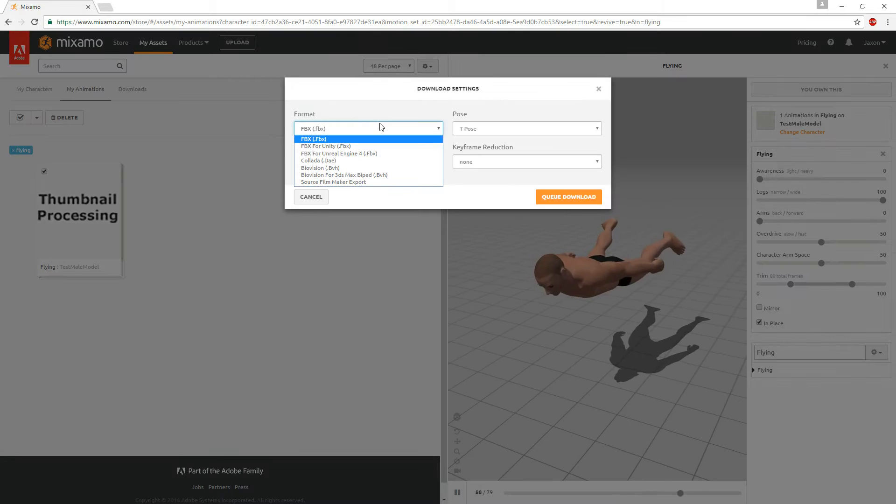
click(348, 153)
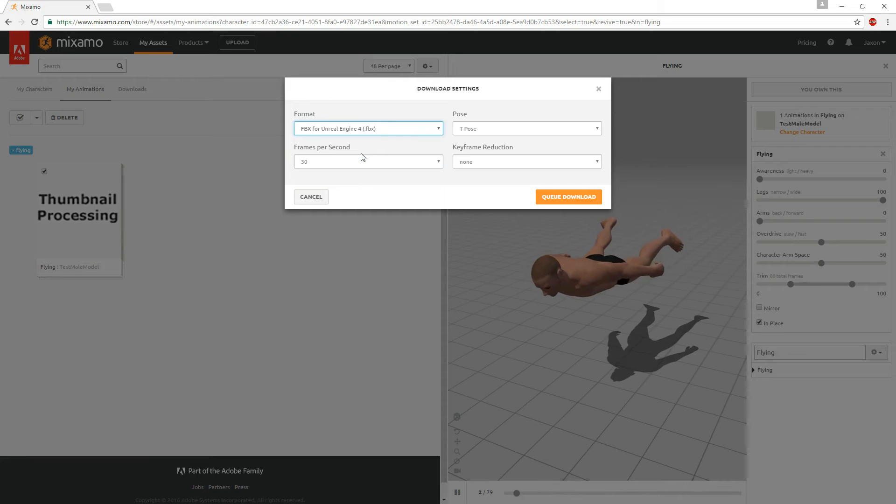
click(562, 197)
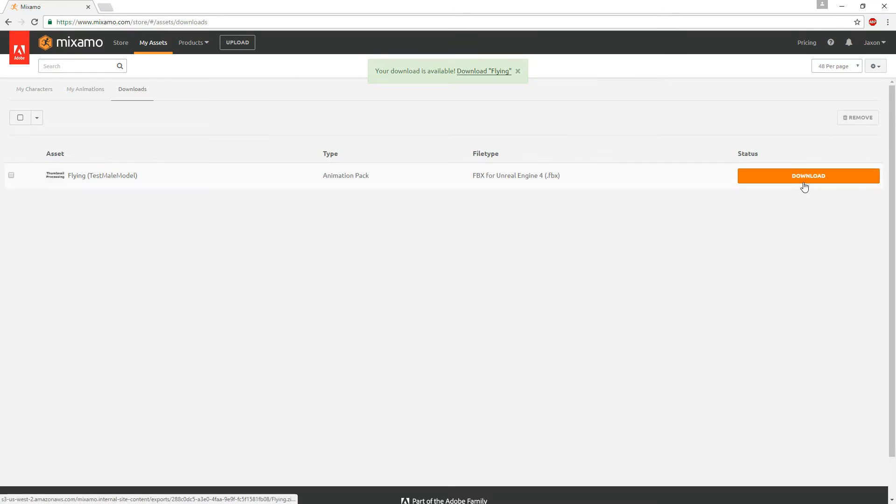
click(804, 184)
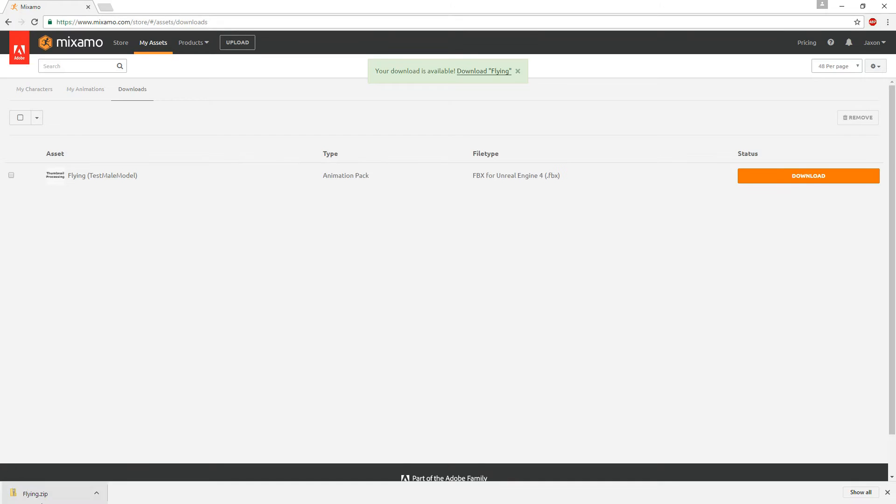
- Extract all files from the downloaded Flying.zip into Downloads and close the folder windows
click(56, 498)
click(499, 110)
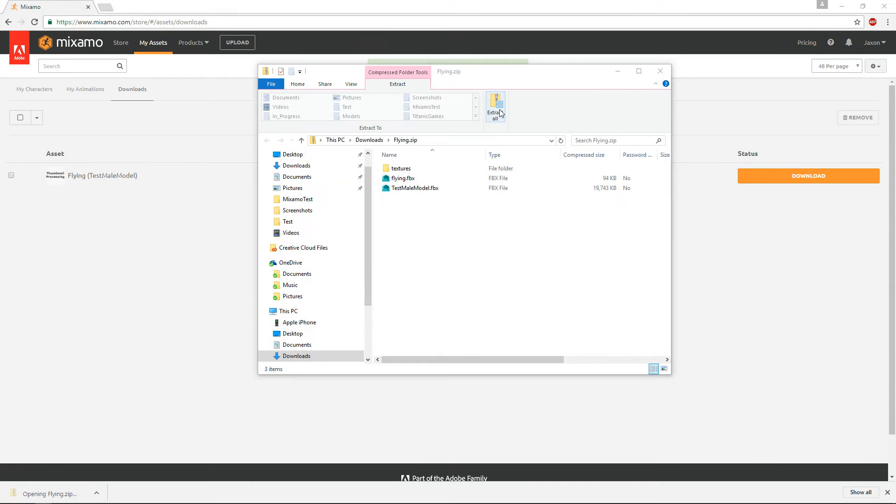
click(532, 347)
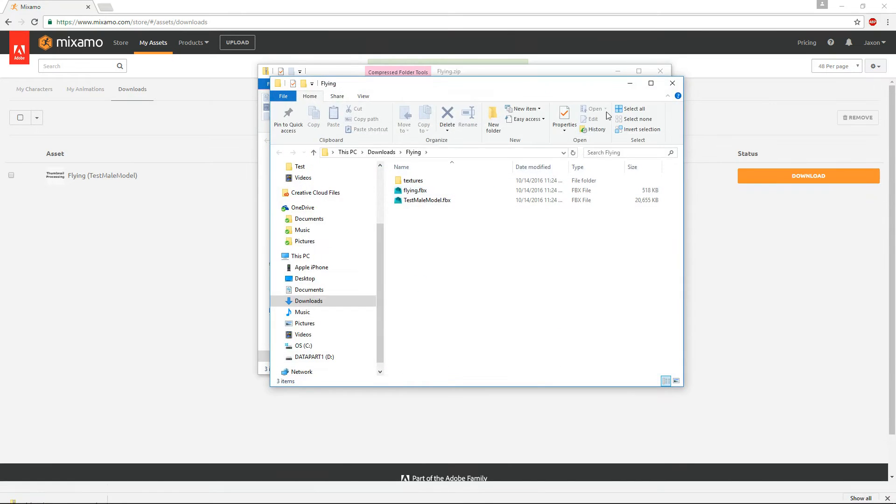
click(661, 71)
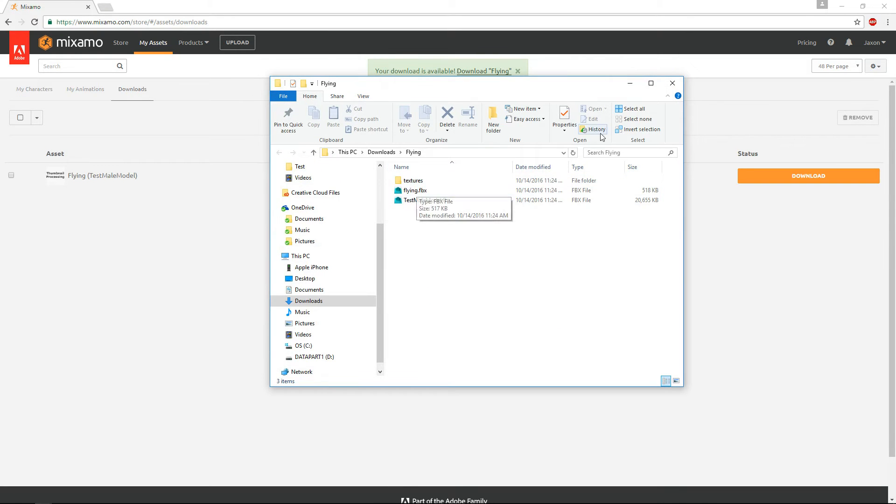
click(673, 84)
- Switch back to Unreal Editor and create a folder named Mixamo in the project's Content folder
key(super)
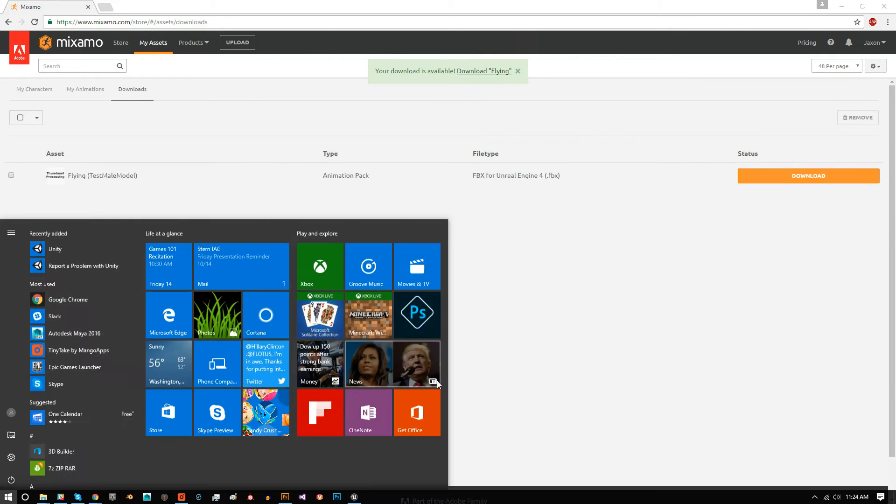
click(354, 497)
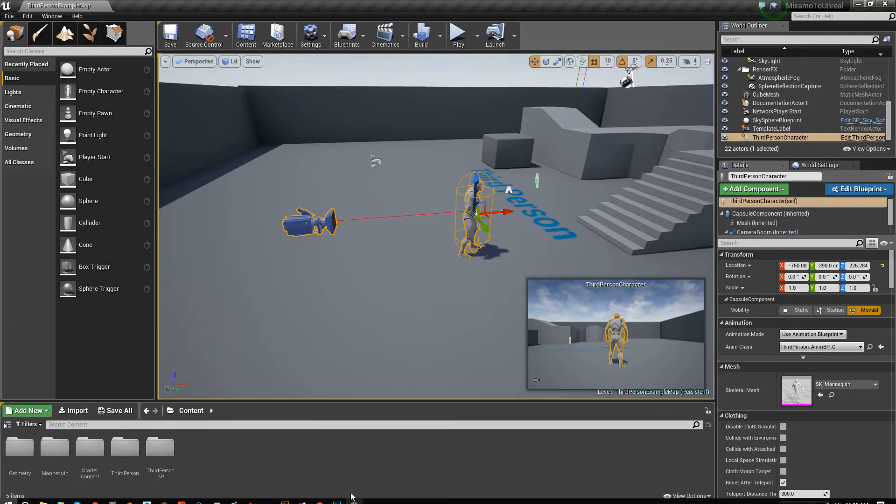
right_click(237, 455)
click(270, 217)
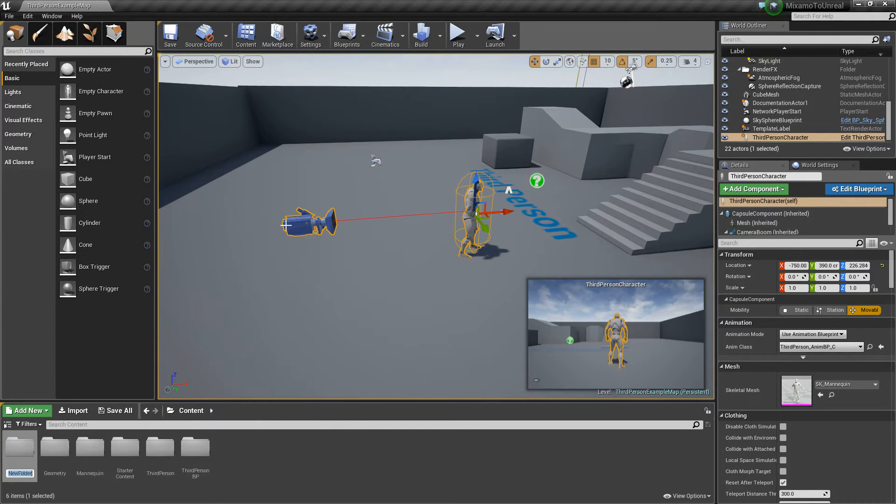
key(Return)
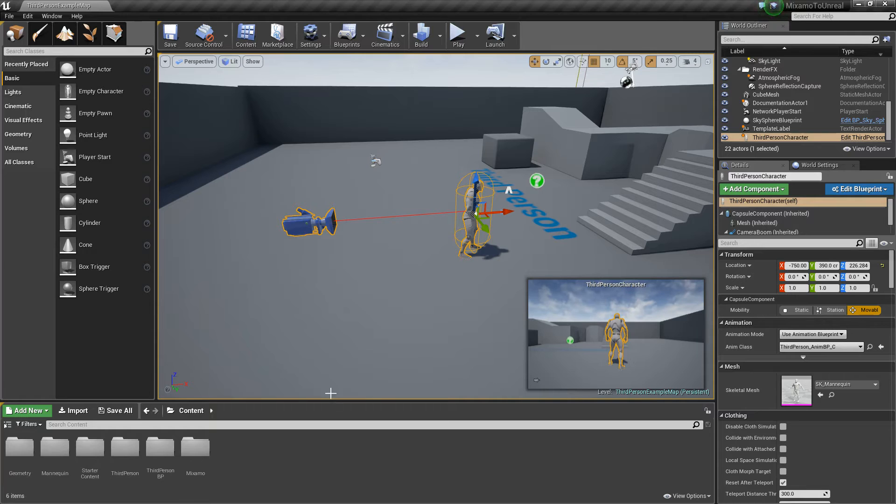
- Start an import into the Mixamo folder, choosing TestMaleModel.fbx from Downloads > Flying
double_click(195, 448)
right_click(99, 470)
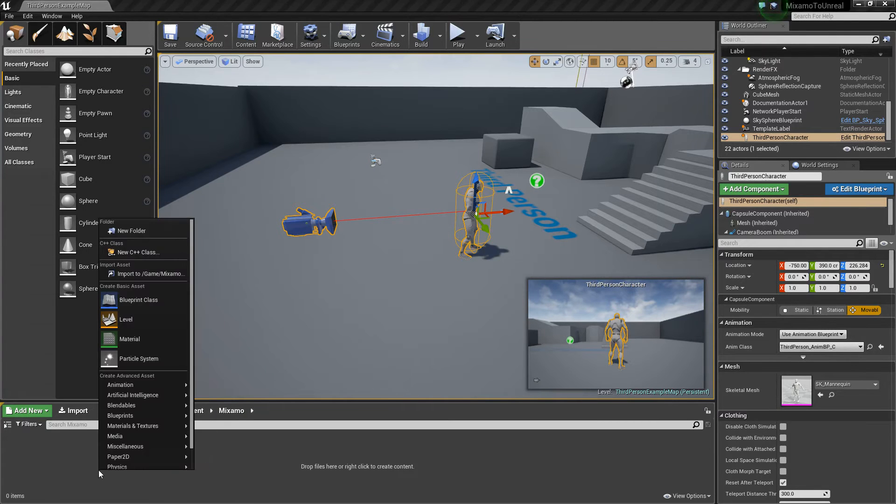
click(163, 275)
click(184, 74)
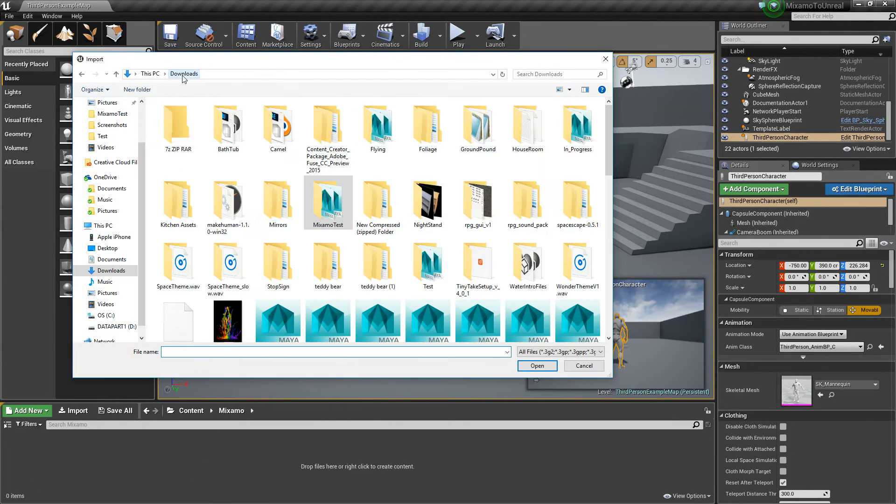
double_click(386, 135)
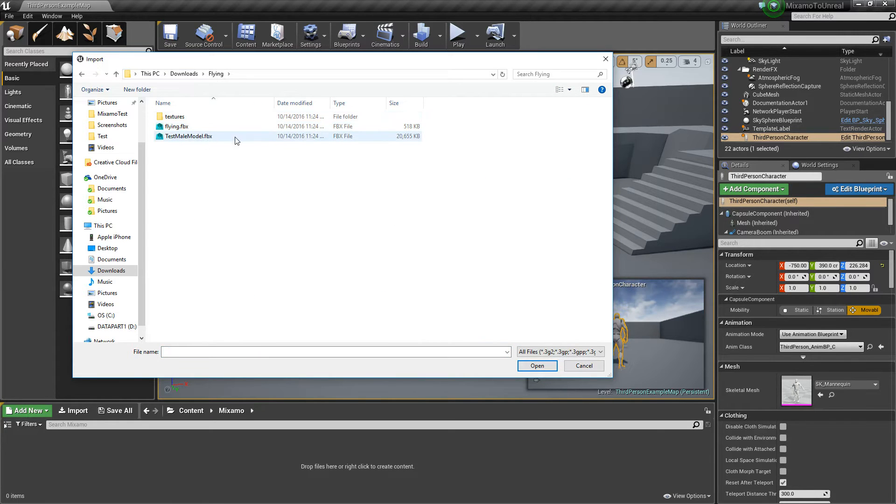
click(211, 137)
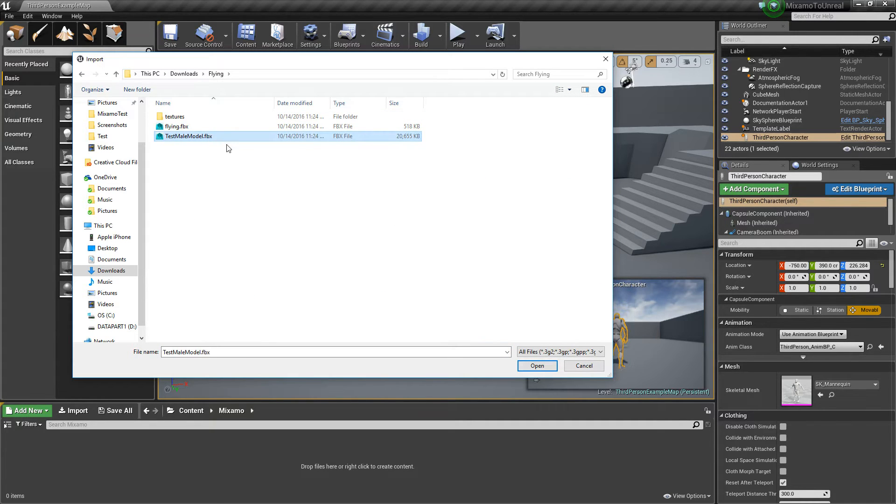
click(537, 366)
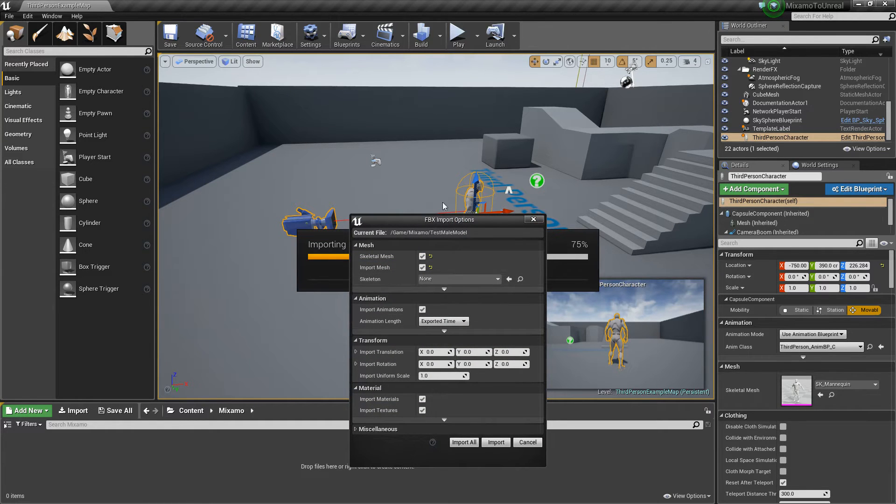
- Import TestMaleModel with Import Materials and Import Textures turned off, and dismiss the message log
click(423, 400)
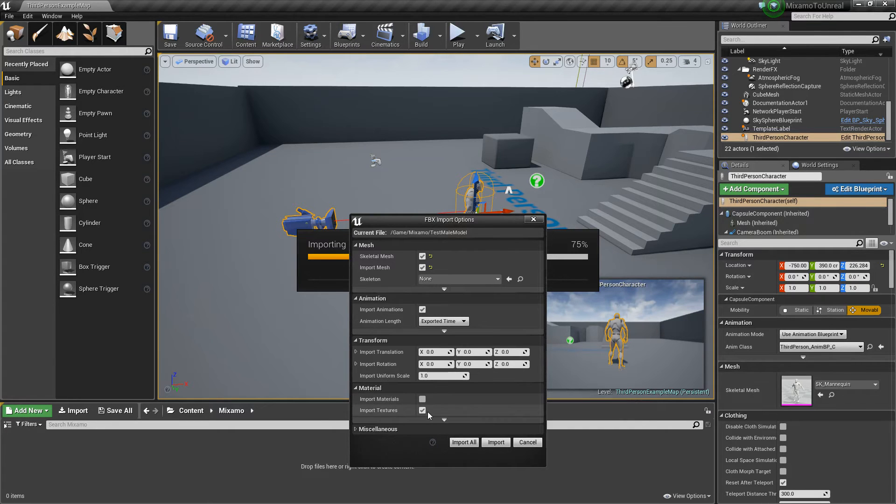
click(422, 411)
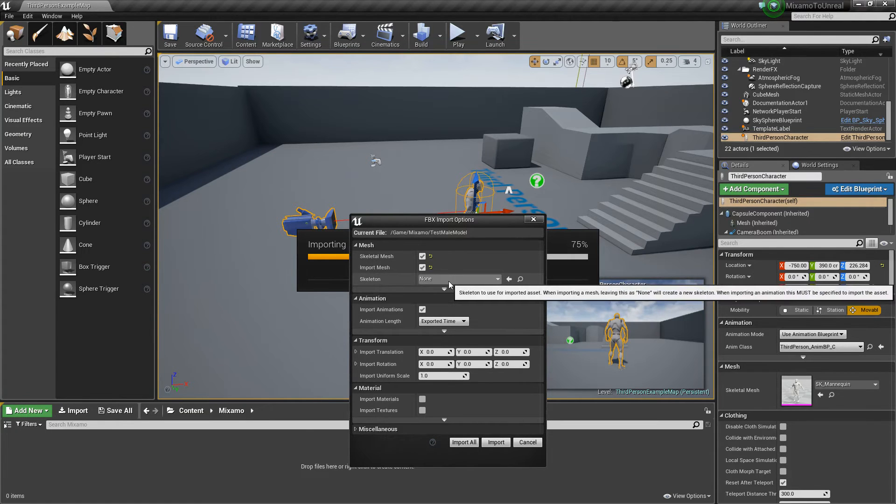
click(495, 443)
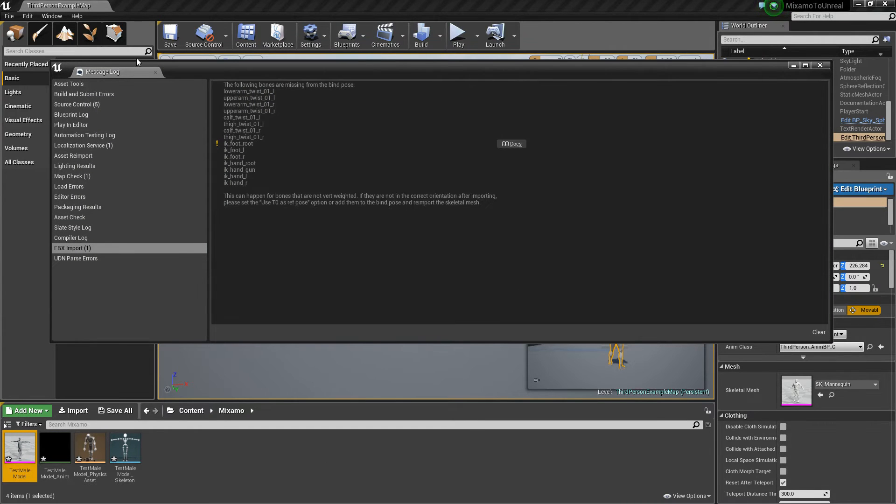
click(156, 73)
click(71, 458)
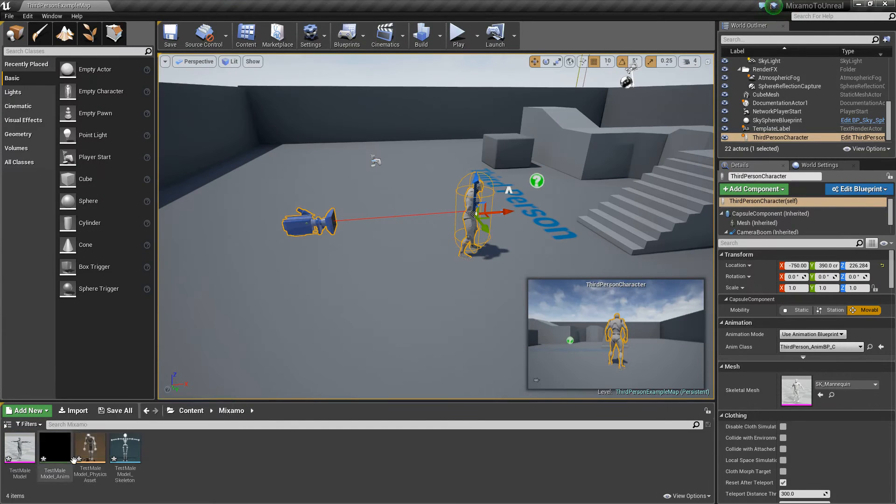
- Delete the TestMaleModel_Anim asset from the Mixamo folder and save all remaining modified content
key(Delete)
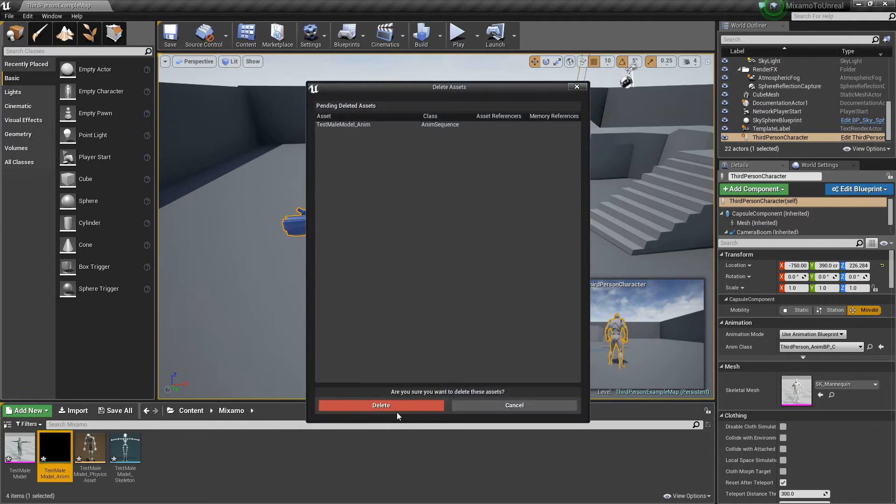
click(397, 407)
click(116, 410)
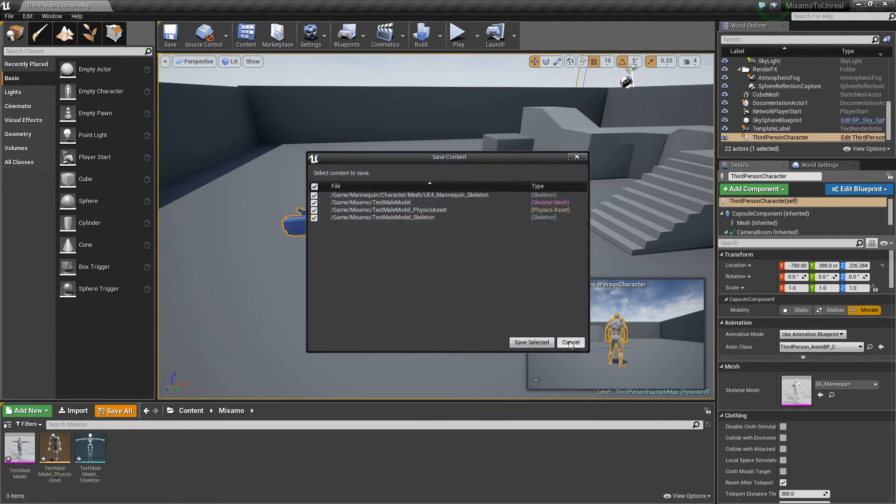
click(538, 342)
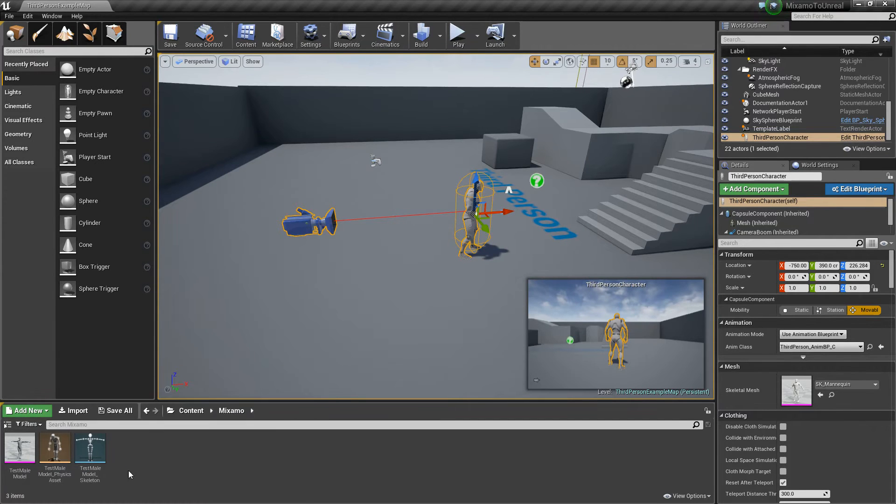
- Import flying.fbx into the Mixamo folder using TestMaleModel_Skeleton, then preview the flying animation and close its editor
right_click(147, 453)
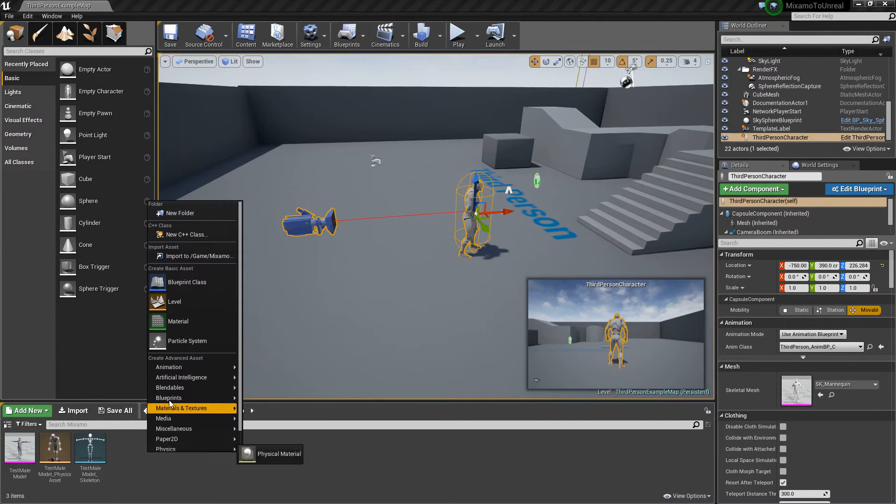
click(212, 257)
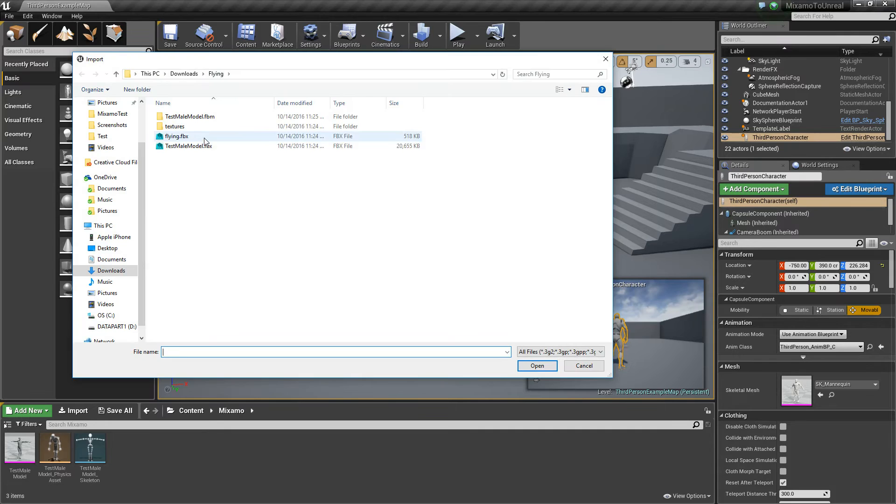
click(204, 137)
click(538, 366)
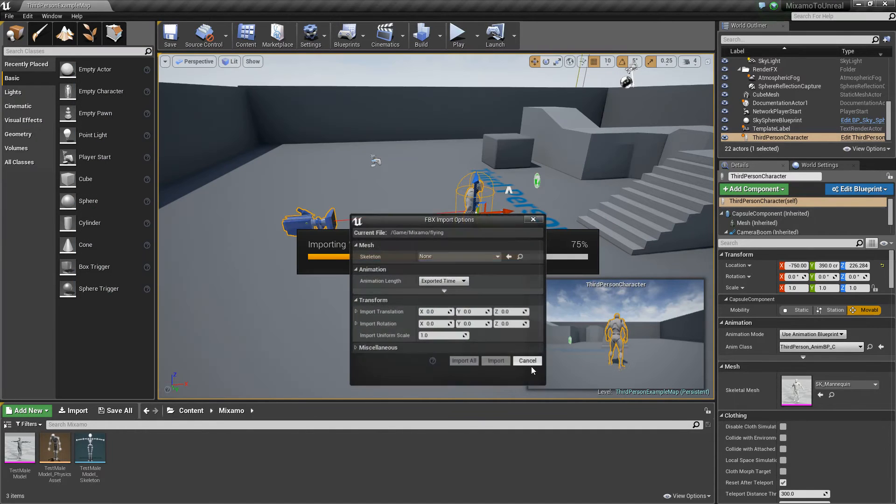
click(454, 257)
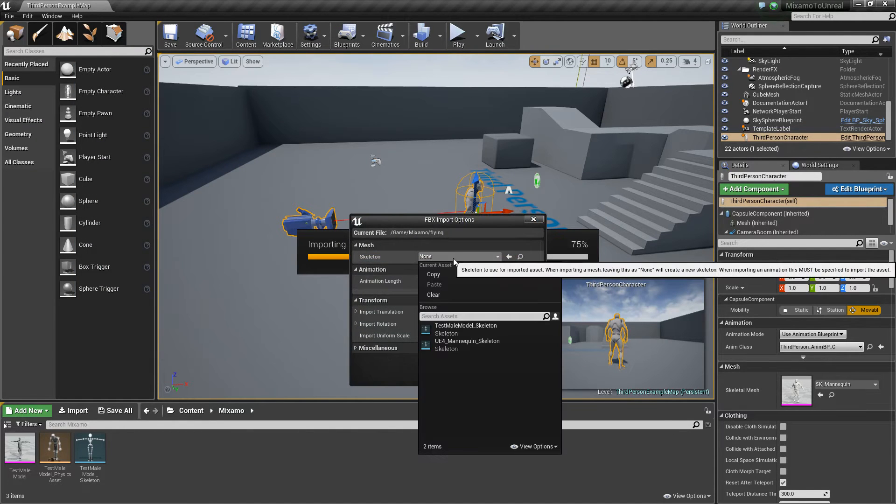
click(473, 327)
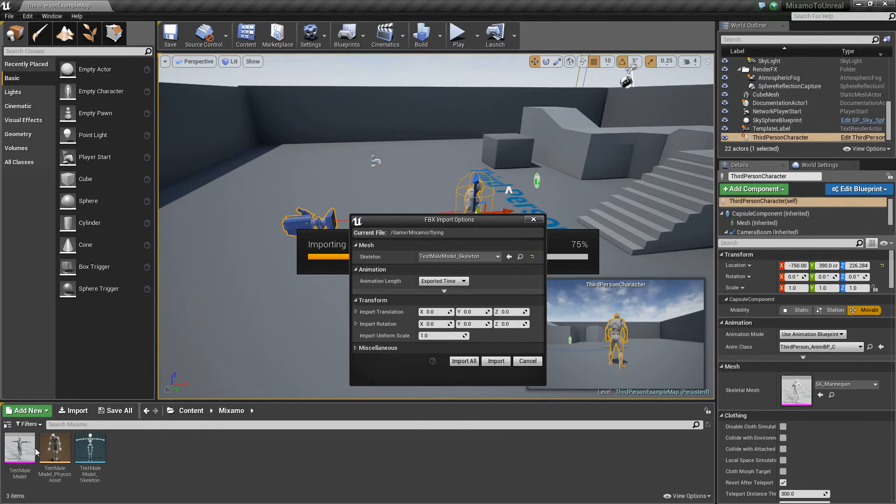
click(494, 360)
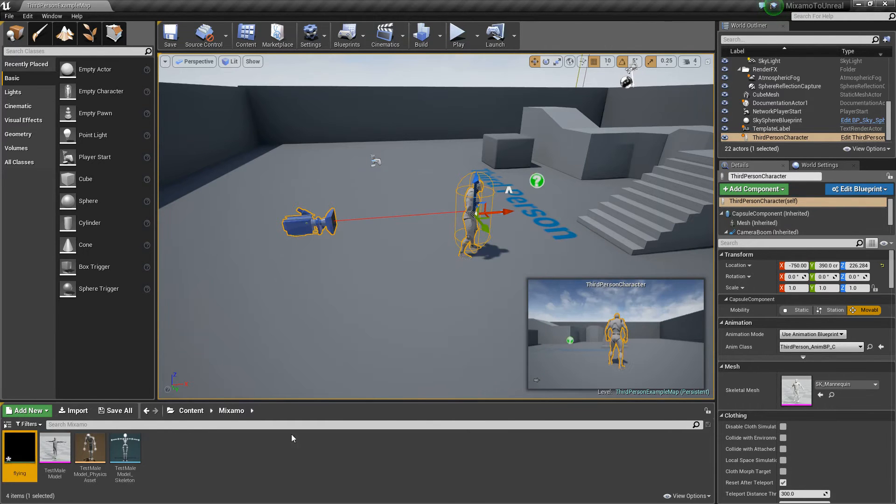
double_click(19, 462)
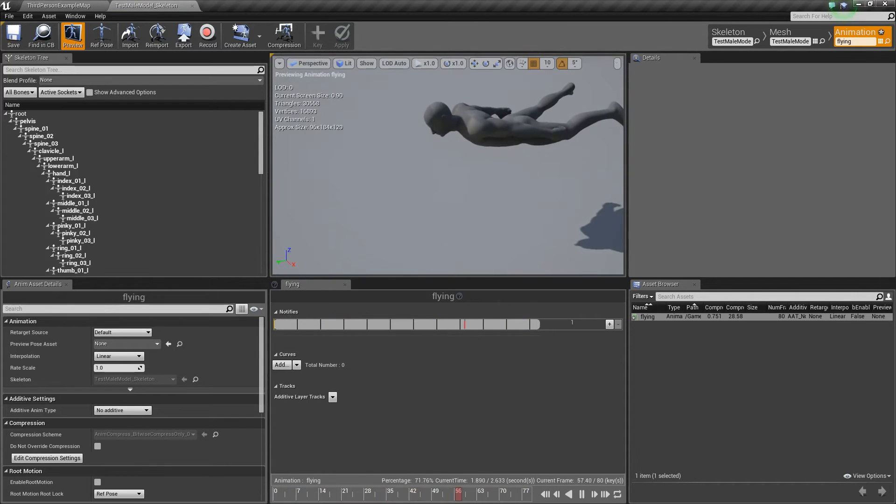
click(192, 6)
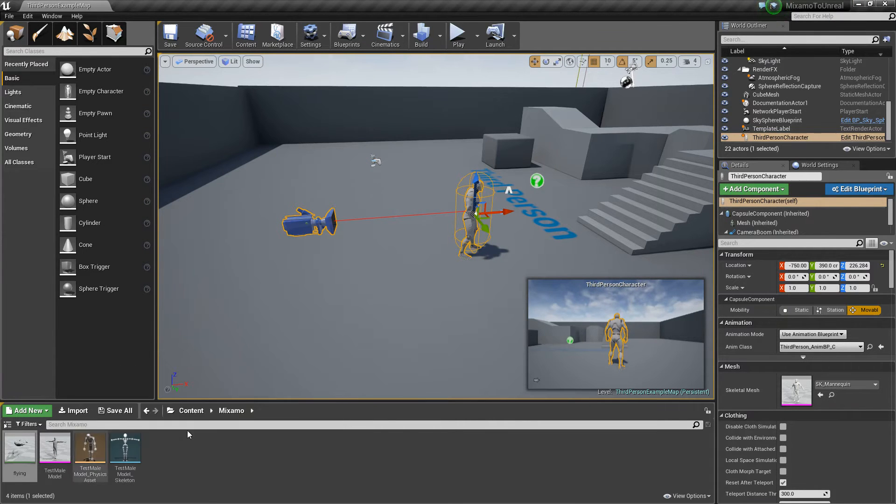
- Open TestMaleModel's skeleton with advanced options shown and recursively set translation retargeting to Skeleton from the root bone
click(66, 455)
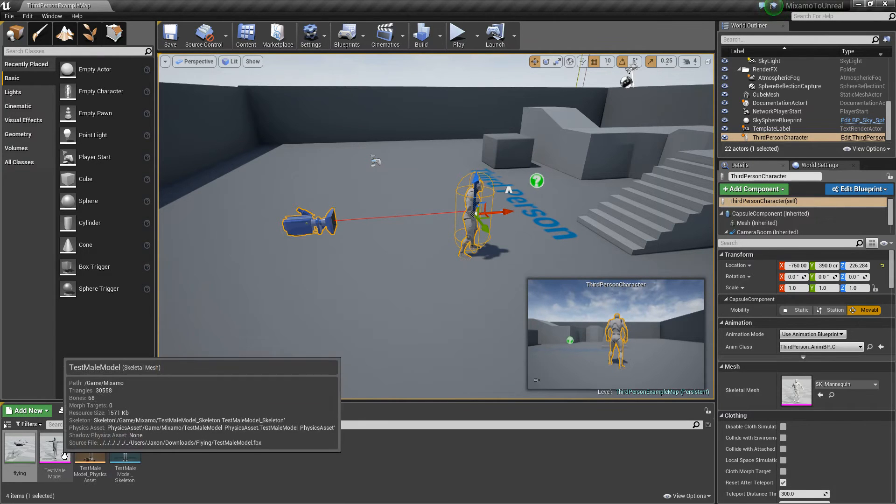
double_click(64, 456)
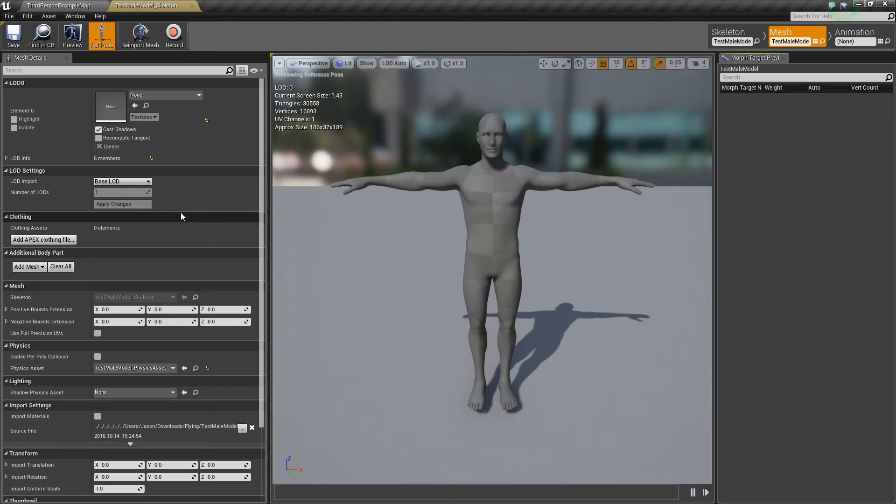
click(744, 33)
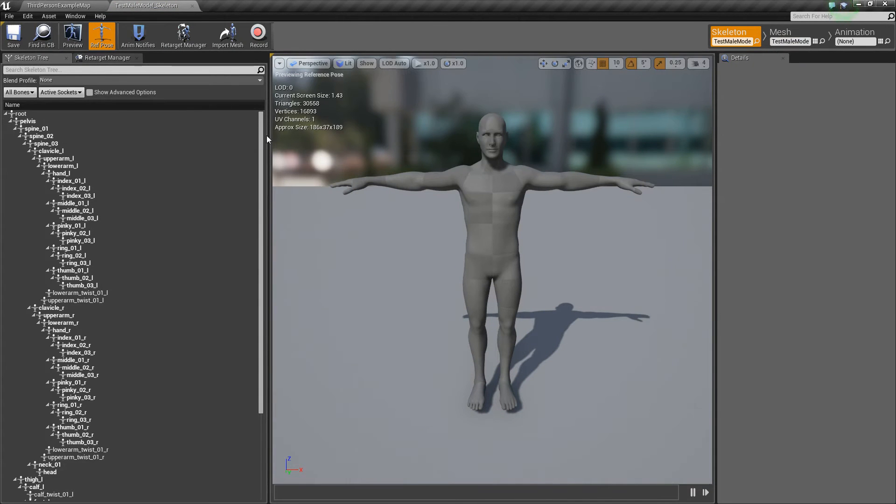
click(90, 93)
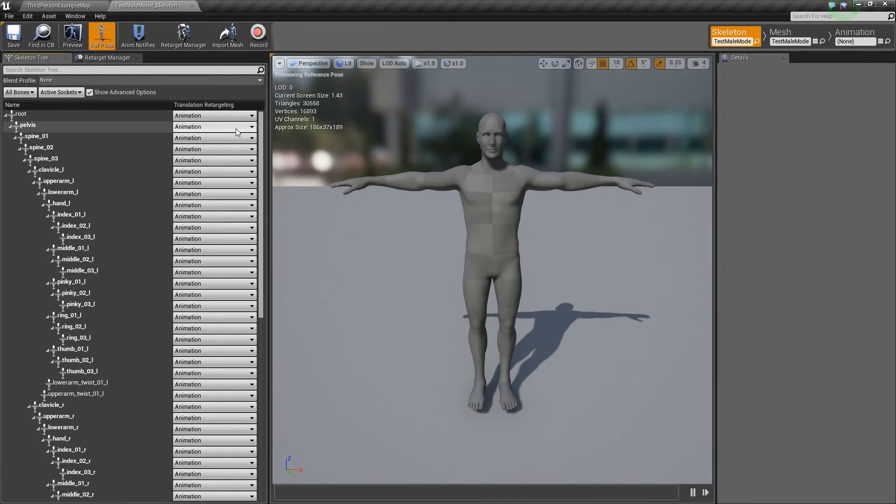
right_click(207, 115)
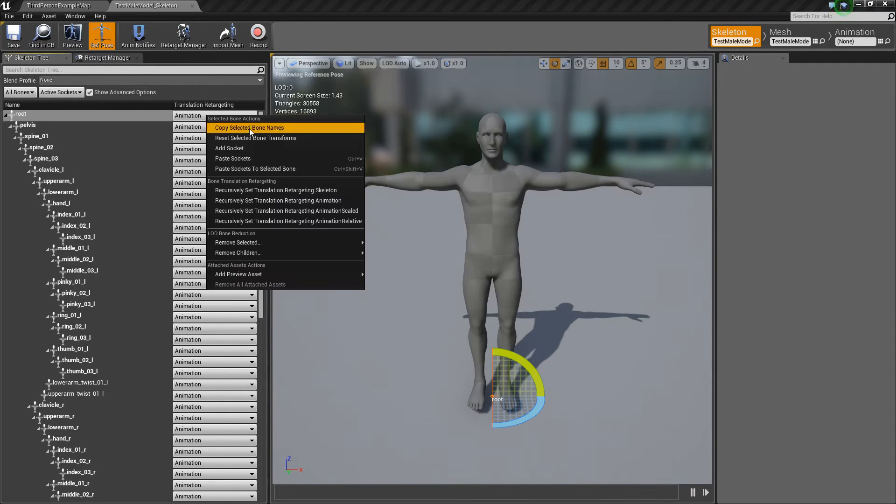
click(313, 190)
- Set translation retargeting to Animation for the root bone and Animation Scaled for the pelvis
click(201, 117)
click(213, 134)
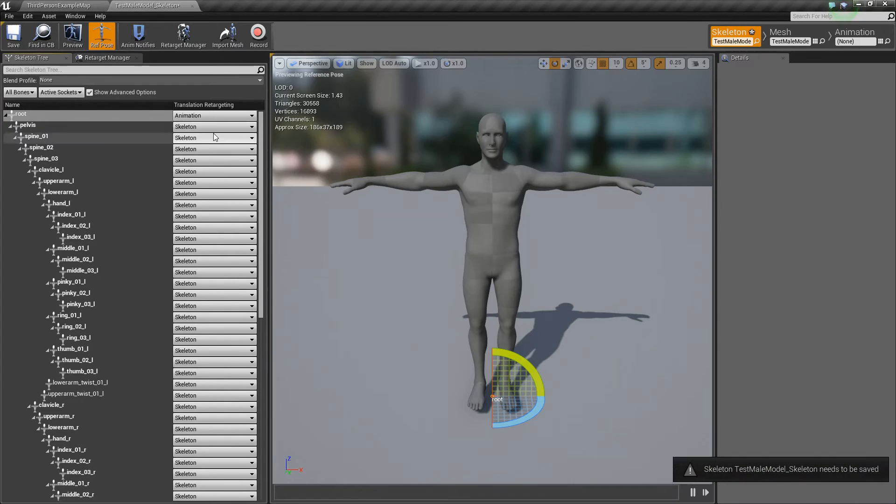
click(206, 127)
click(218, 166)
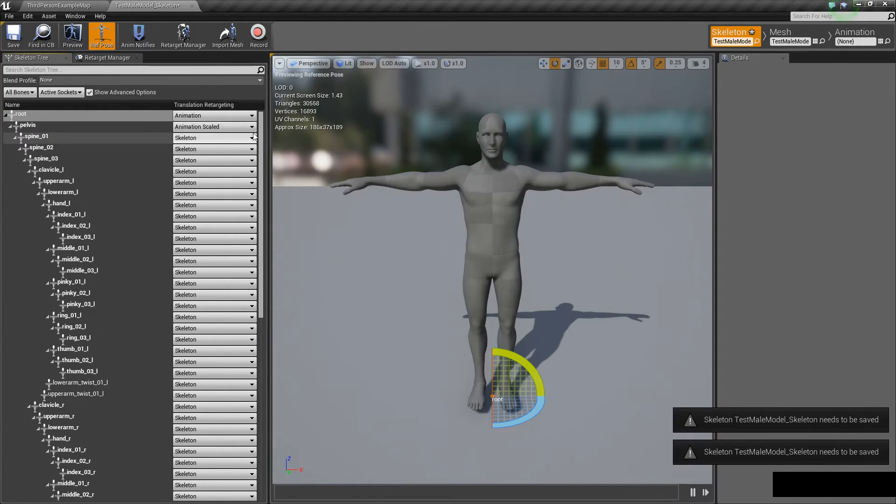
- Set translation retargeting to Animation for the ik_foot_root, ik_foot_l and ik_foot_r bones
drag(263, 126, 263, 355)
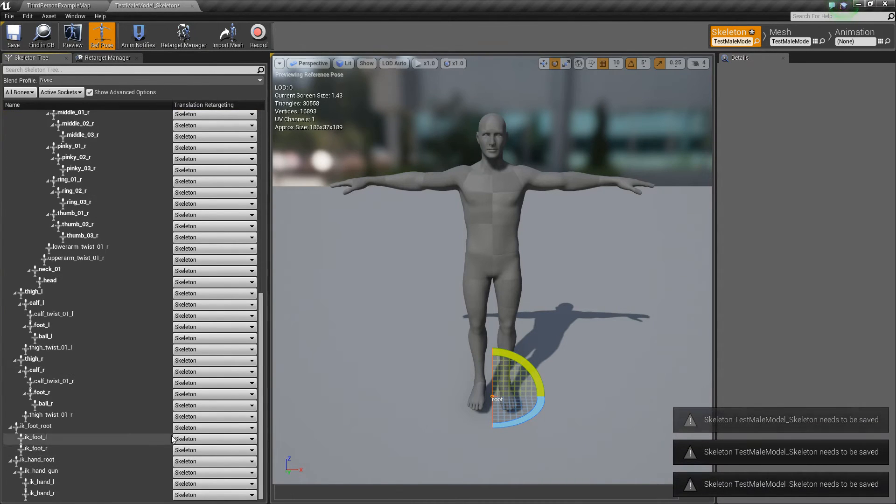
click(185, 428)
click(191, 446)
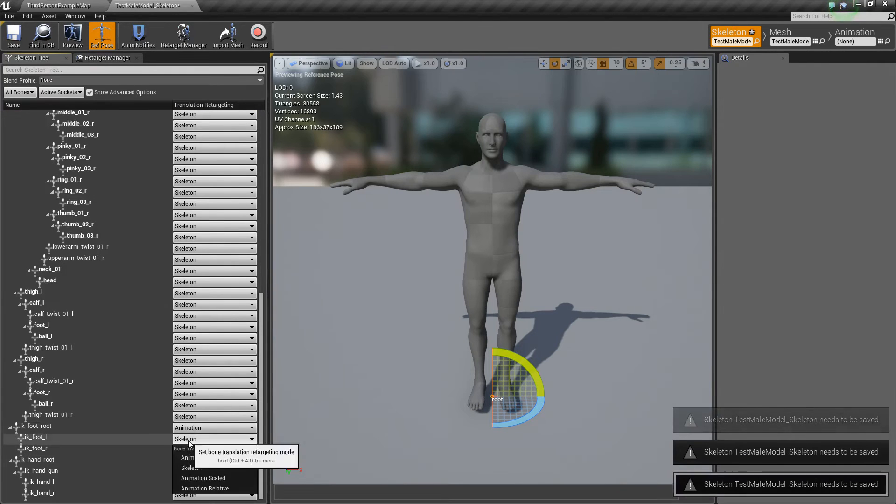
click(187, 439)
click(195, 458)
click(186, 451)
click(194, 410)
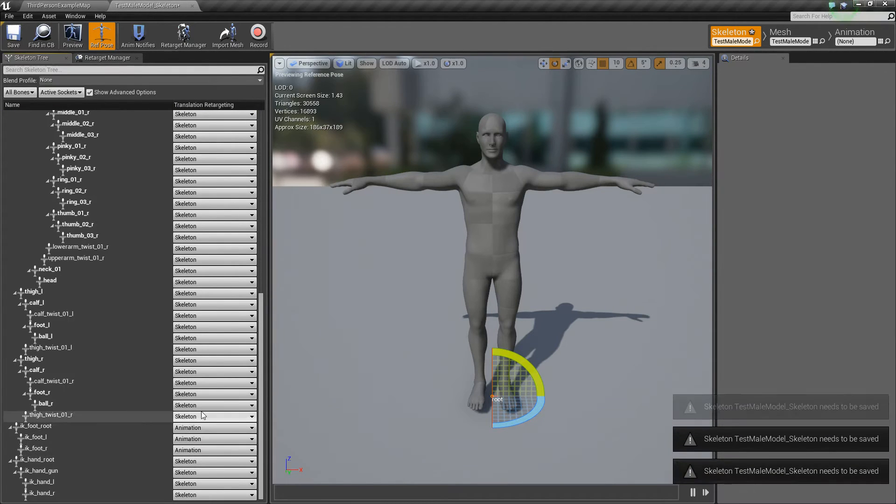
- Set translation retargeting to Animation for the ik_hand_root, ik_hand_gun, ik_hand_l and ik_hand_r bones
click(191, 463)
click(194, 430)
click(187, 473)
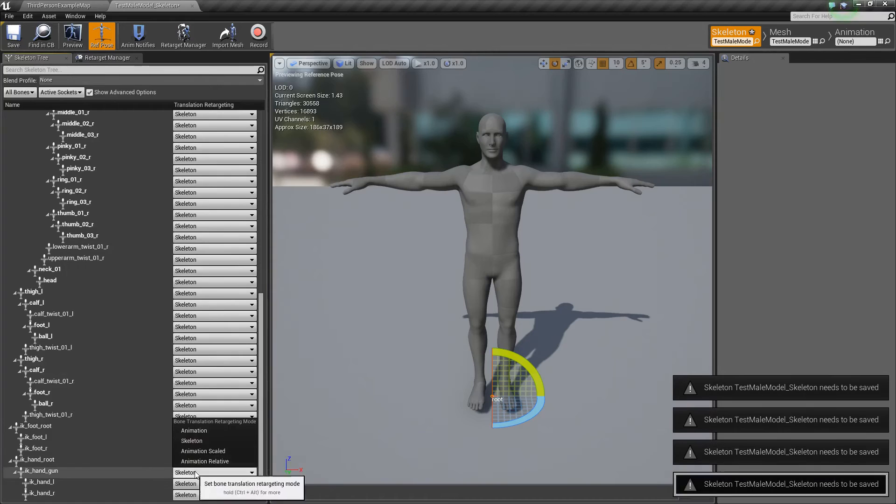
click(203, 435)
click(196, 484)
click(206, 441)
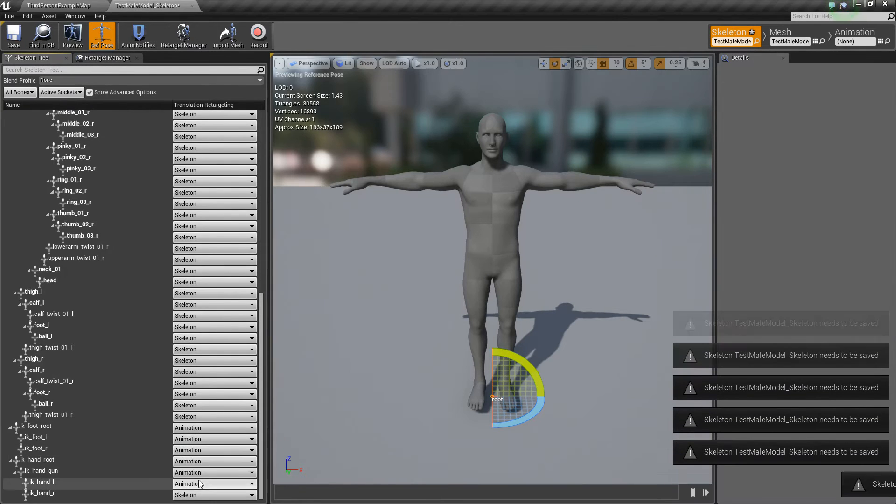
click(197, 495)
click(194, 453)
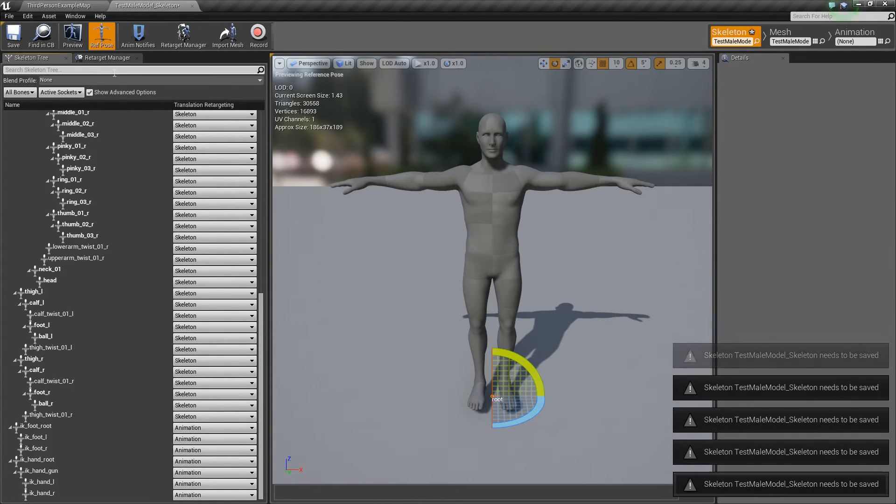
- Assign the Humanoid rig to TestMaleModel_Skeleton in the Retarget Manager and automatically map its bones
click(109, 59)
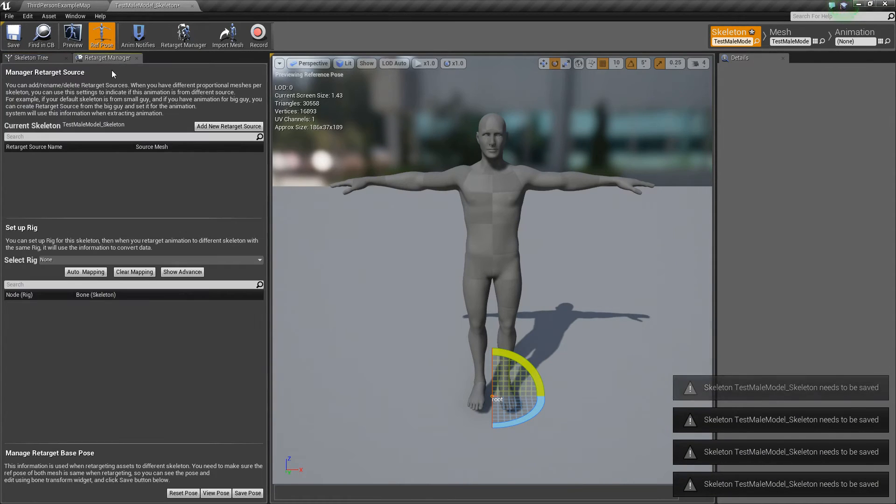
click(70, 259)
click(70, 277)
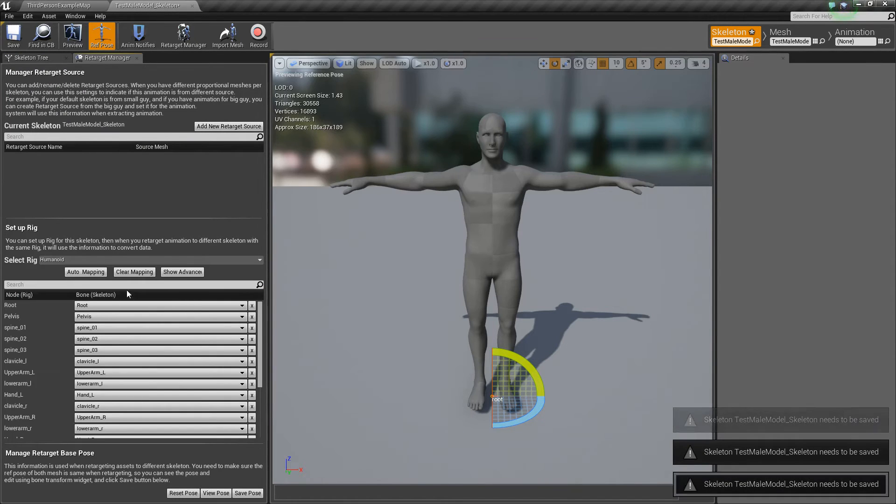
click(78, 277)
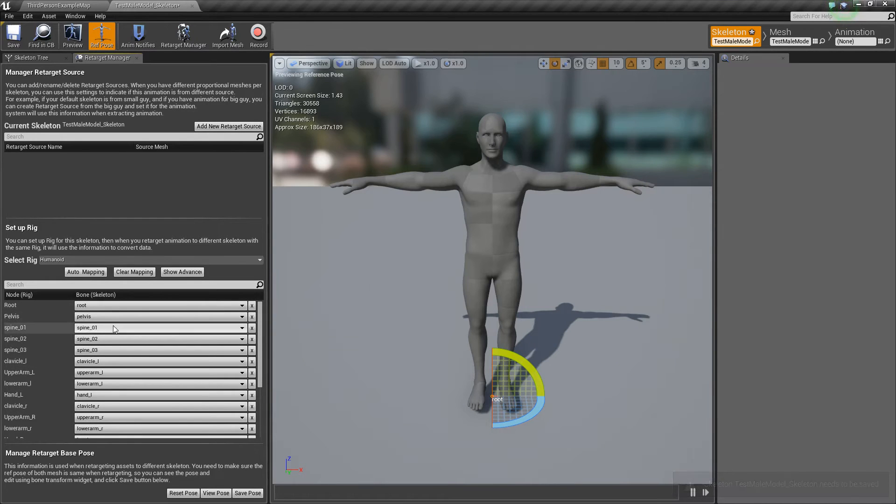
- Review the rig's base bone mapping down to the feet and show the advanced finger-bone mapping
click(89, 306)
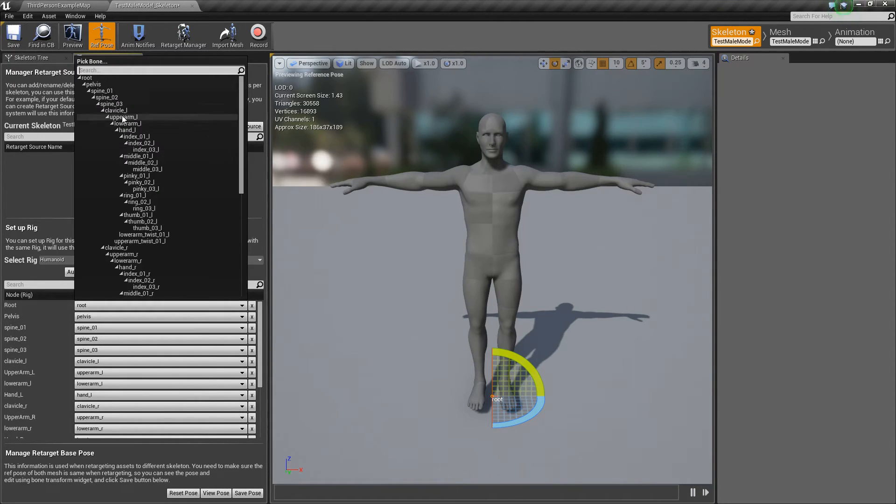
click(62, 331)
scroll(102, 344, down, 3)
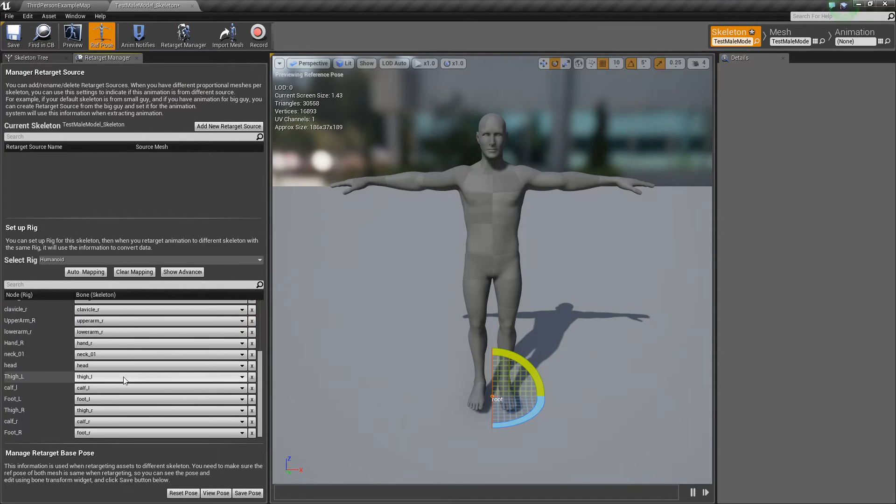
click(175, 274)
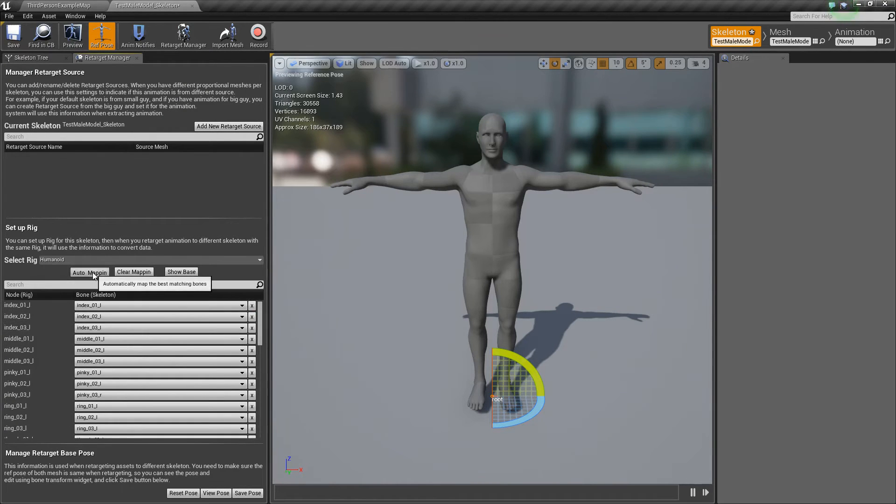
- Save the current pose as the retarget base pose, toggle its view to check it, and save the skeleton
click(253, 493)
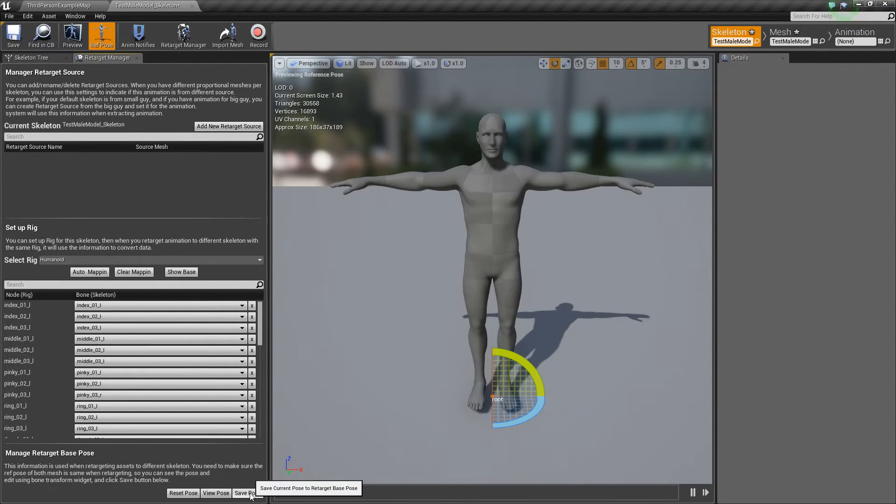
click(225, 493)
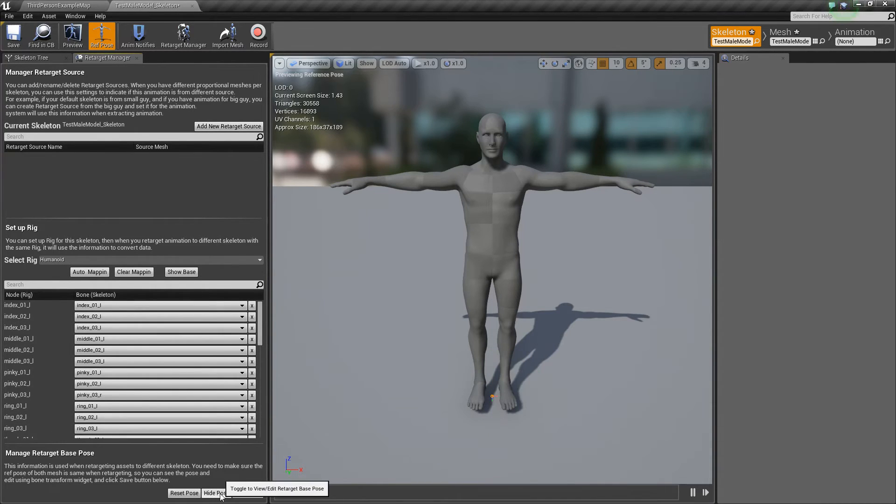
click(223, 493)
click(21, 43)
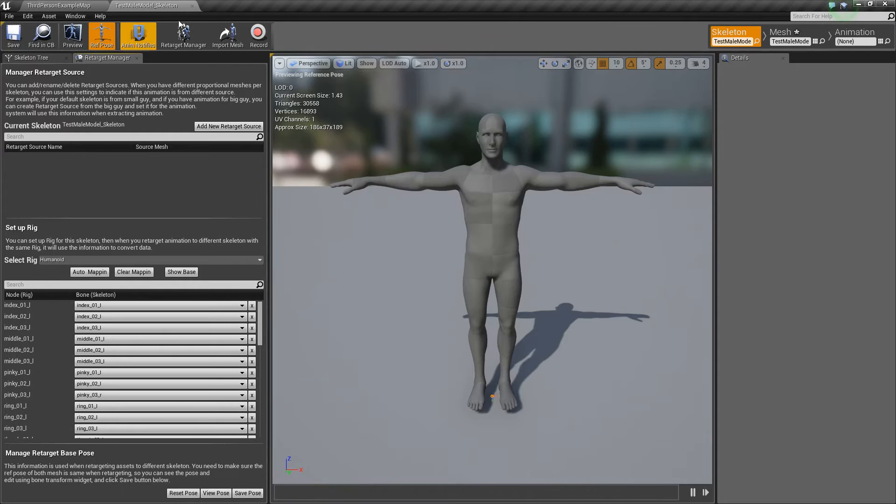
- Close the TestMaleModel_Skeleton editor and save all modified project content
click(192, 6)
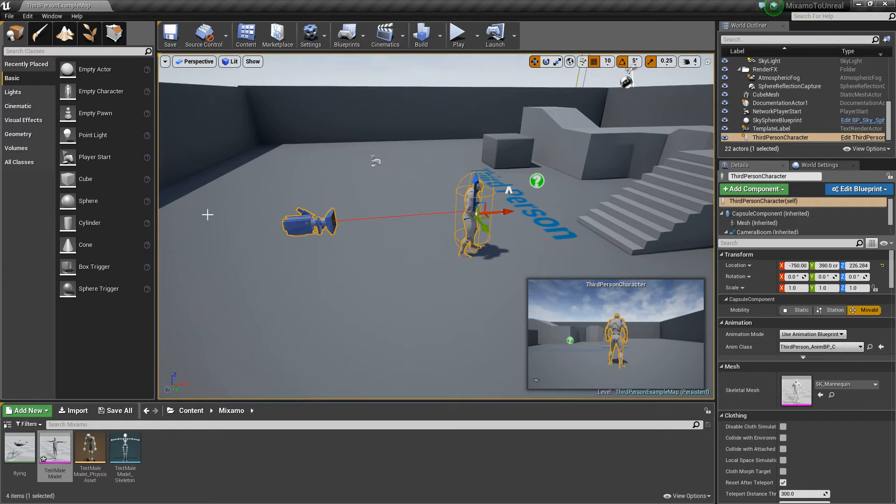
click(117, 410)
click(526, 345)
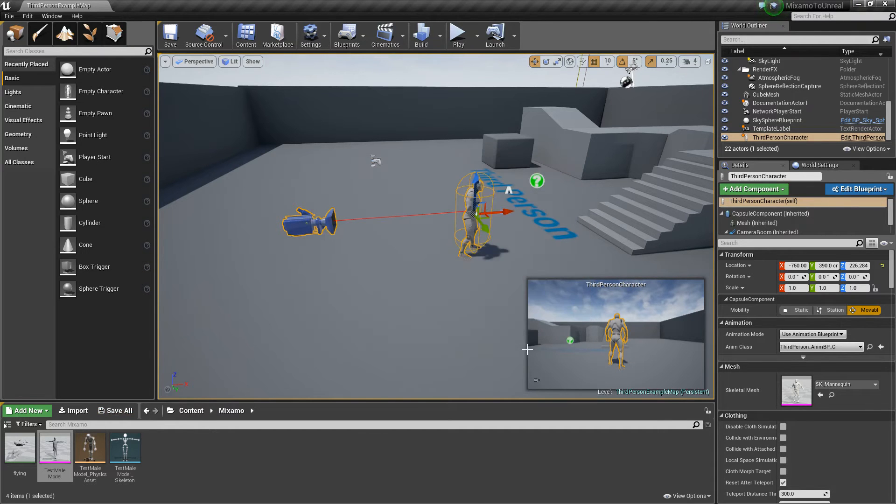
- Open the SK_Mannequin mesh from the Mannequin/Character/Mesh folder and switch to its UE4_Mannequin_Skeleton
click(191, 411)
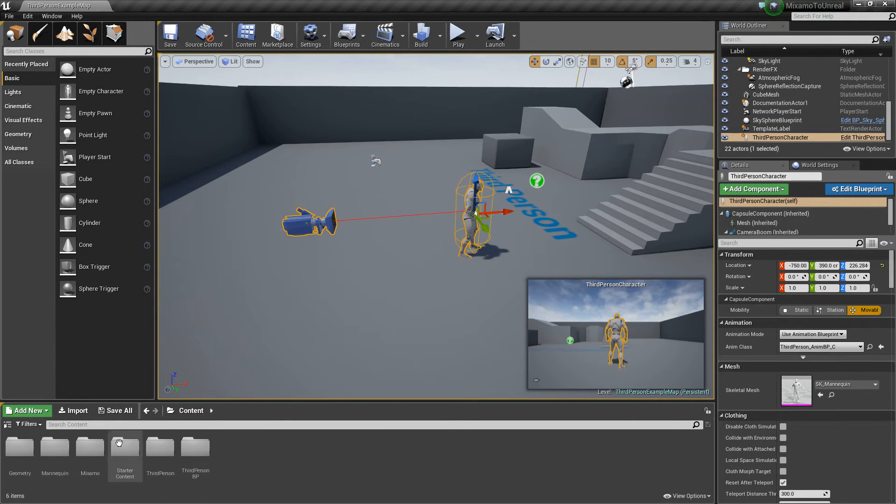
double_click(66, 455)
double_click(66, 455)
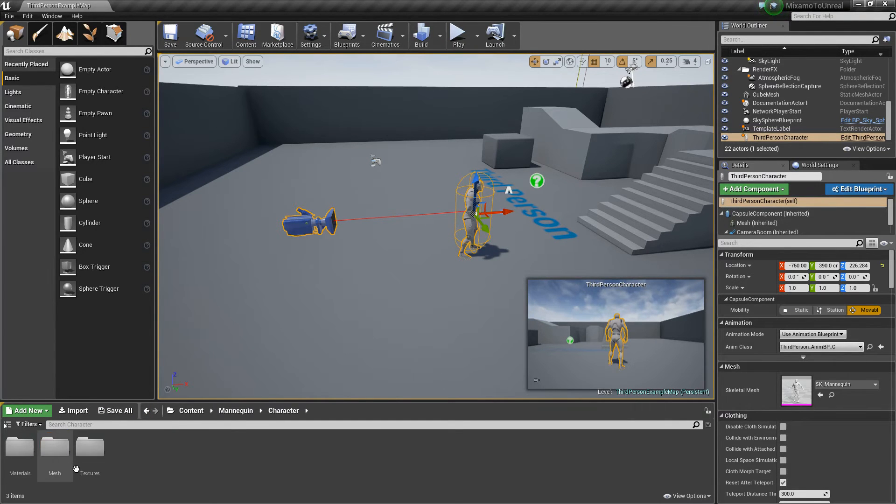
double_click(56, 450)
double_click(27, 461)
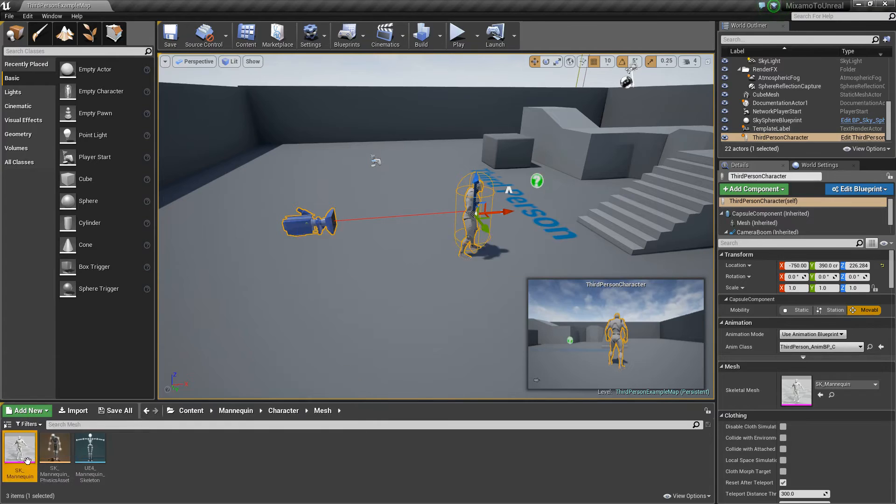
click(737, 34)
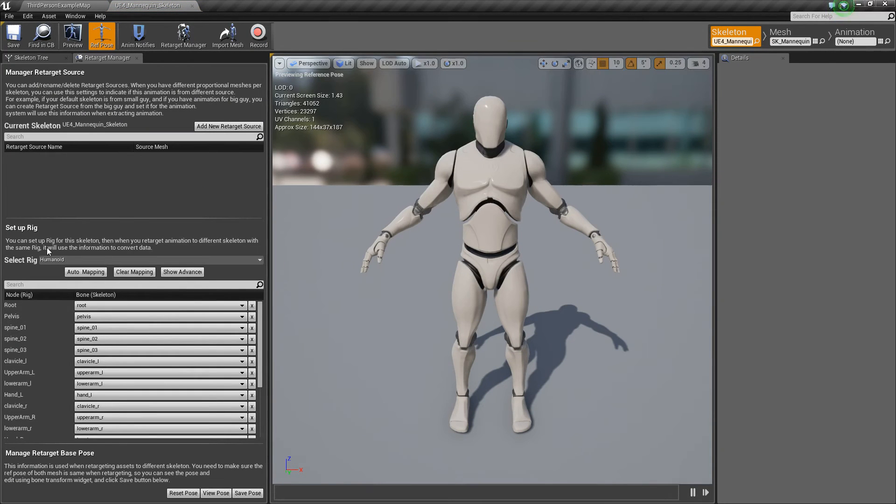
- Clear the mannequin skeleton's rig, reassign the Humanoid rig, and show its advanced finger-bone mapping
click(74, 260)
click(58, 289)
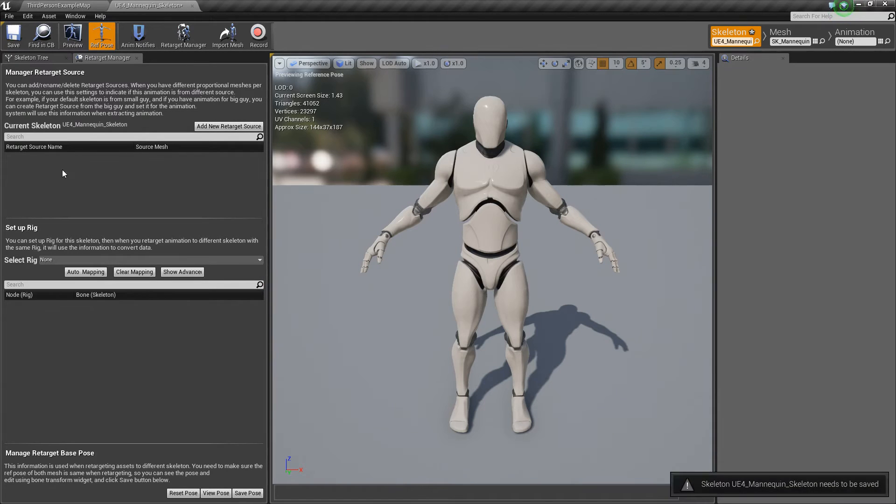
click(80, 260)
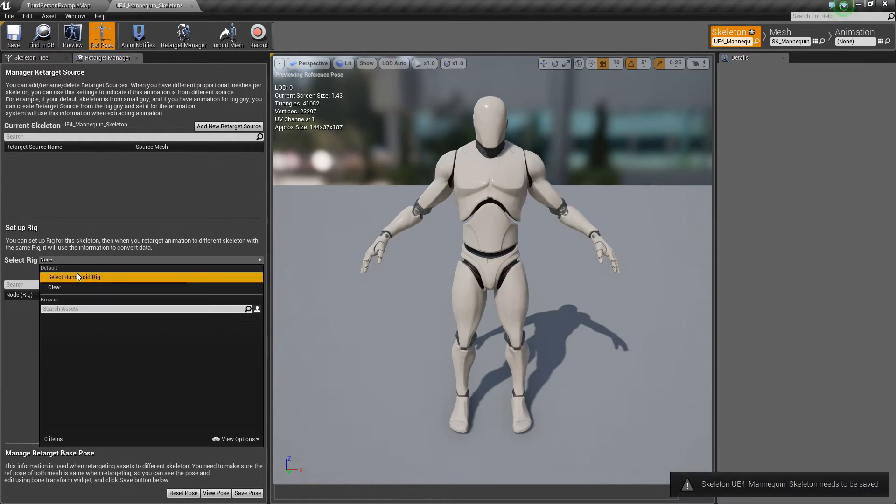
click(77, 275)
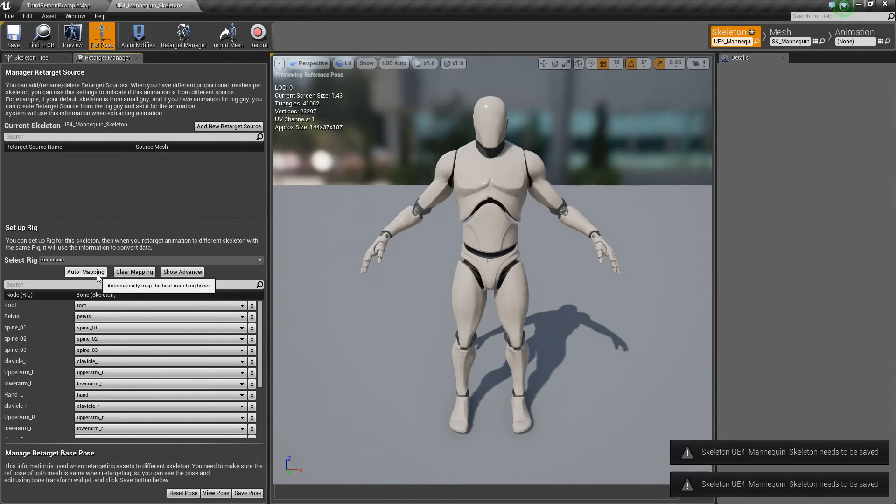
click(188, 273)
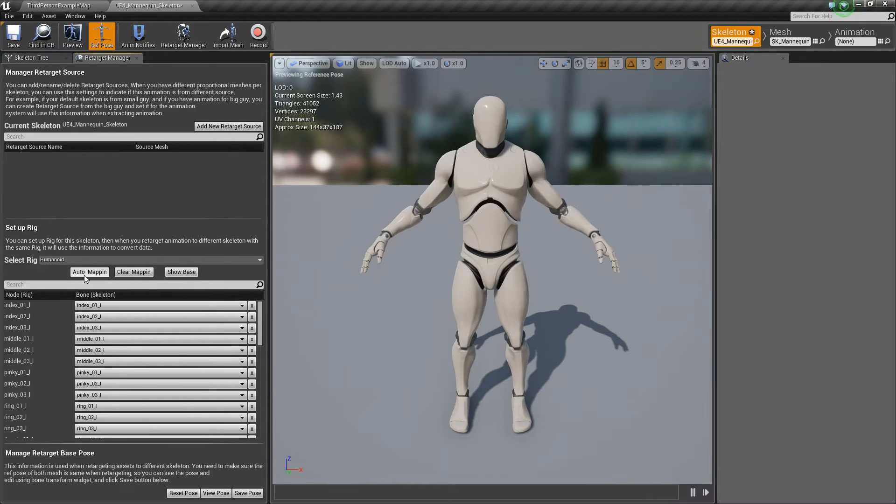
- Display the mannequin's retarget base pose, reset it to the reference pose, and keep it open for editing
click(212, 493)
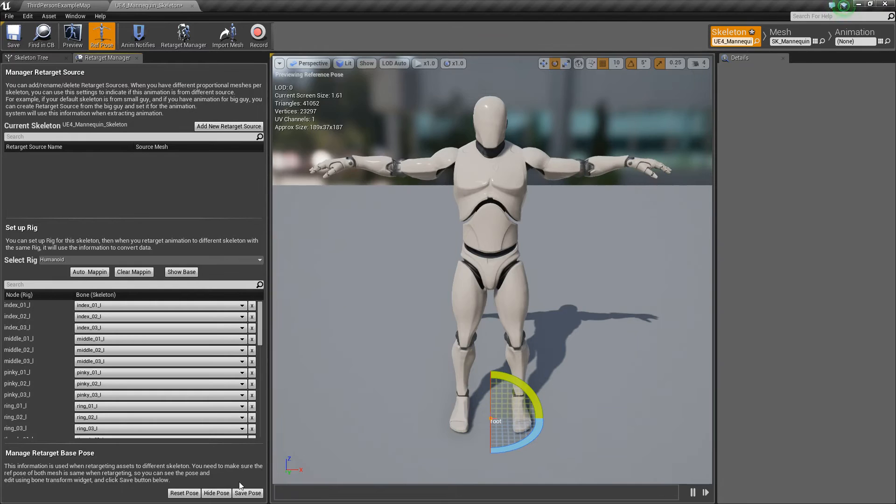
click(184, 493)
click(510, 284)
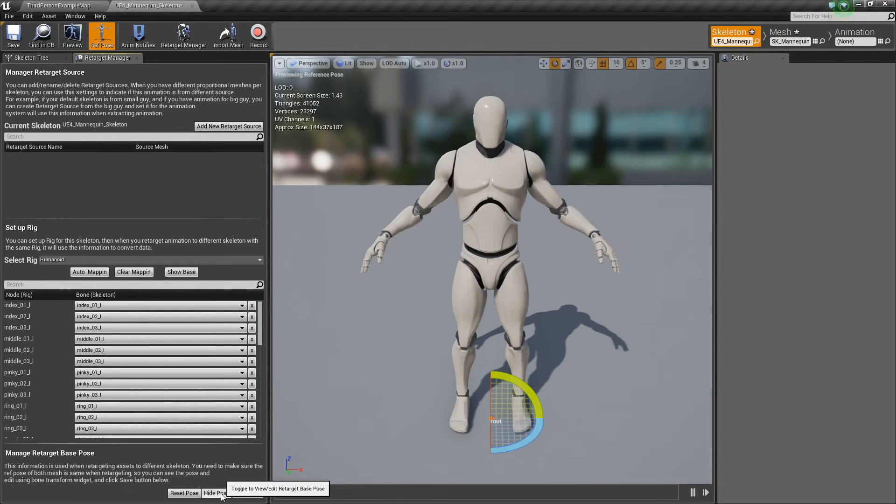
click(217, 494)
click(217, 494)
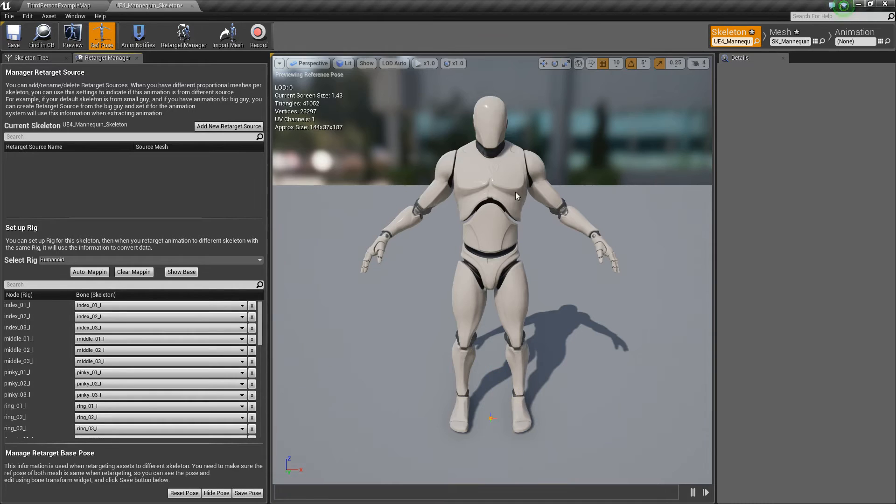
- Raise the mannequin's left arm to a T-pose by rotating upperarm_l 45 degrees and adjusting the lowerarm_l rotation
middle_drag(519, 269, 568, 217)
scroll(519, 269, up, 5)
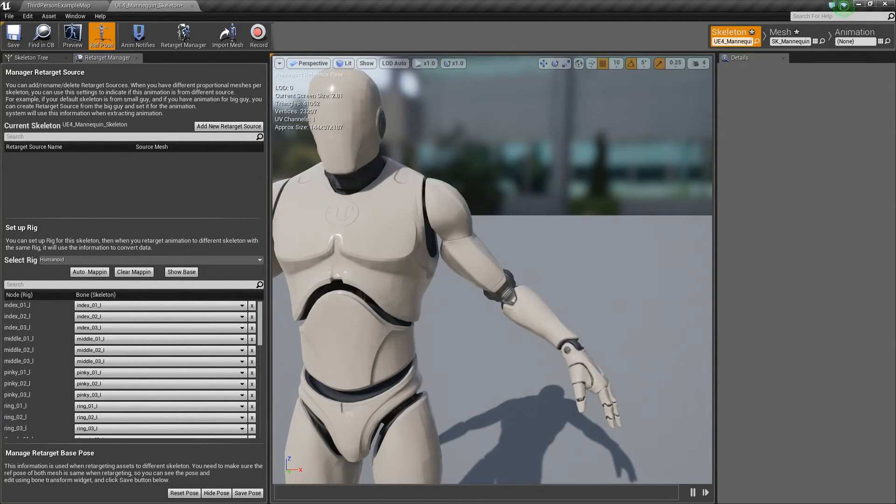
click(457, 216)
drag(444, 206, 448, 206)
click(444, 206)
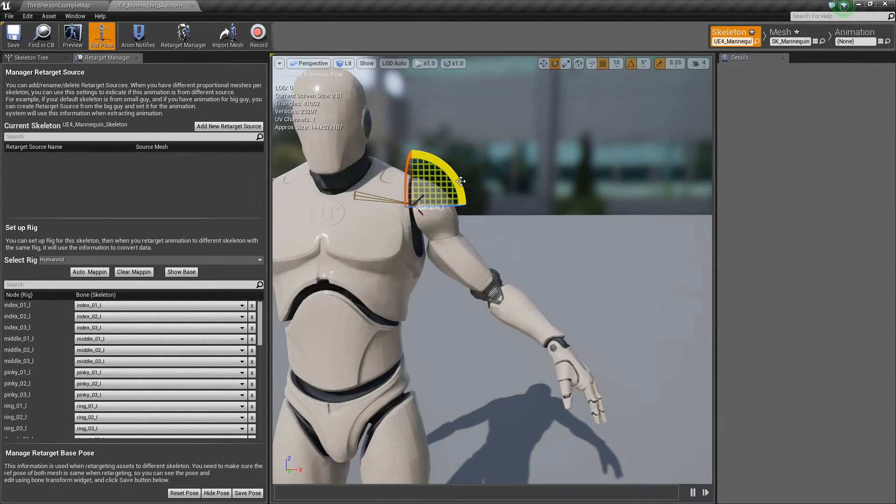
drag(461, 181, 461, 158)
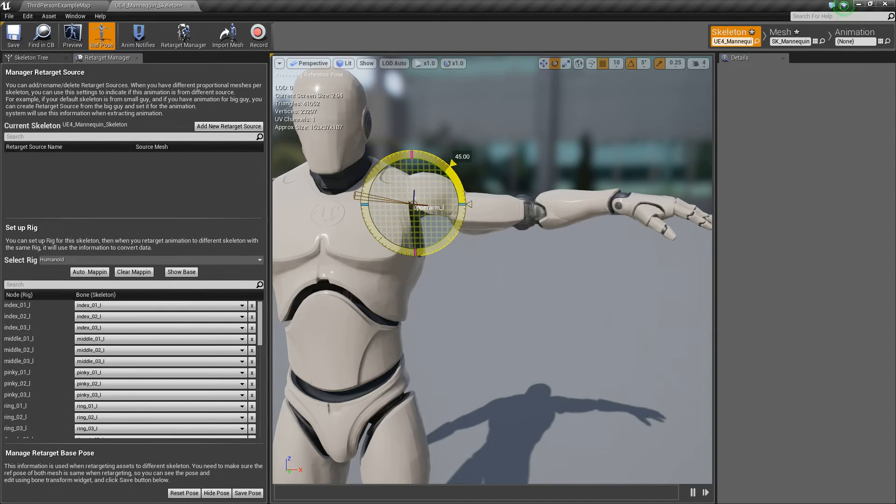
click(545, 214)
drag(491, 219, 491, 233)
- Raise the mannequin's right arm to match the T-pose by rotating the upper-arm bone and selecting lowerarm_r to straighten the forearm
right_drag(569, 314, 506, 287)
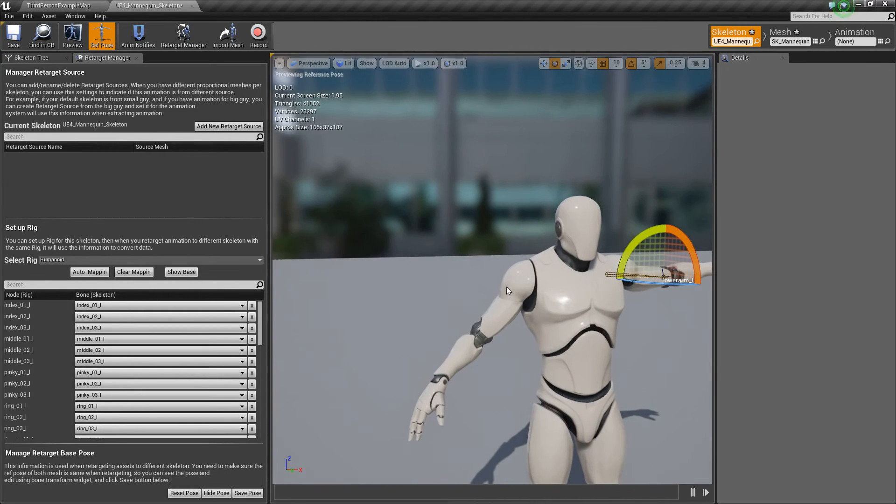
click(515, 289)
drag(499, 256, 458, 292)
click(459, 287)
right_drag(399, 435, 360, 434)
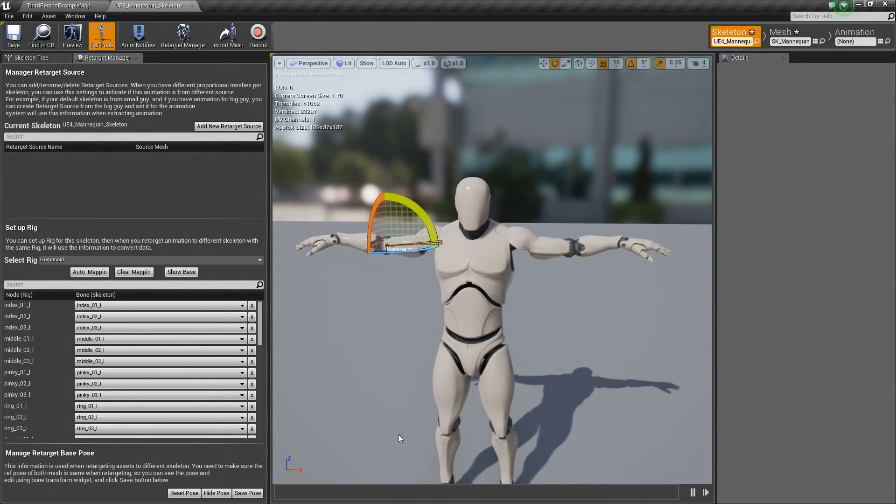
- Toggle the retarget base pose view to check the T-pose, and save and close UE4_Mannequin_Skeleton
click(218, 493)
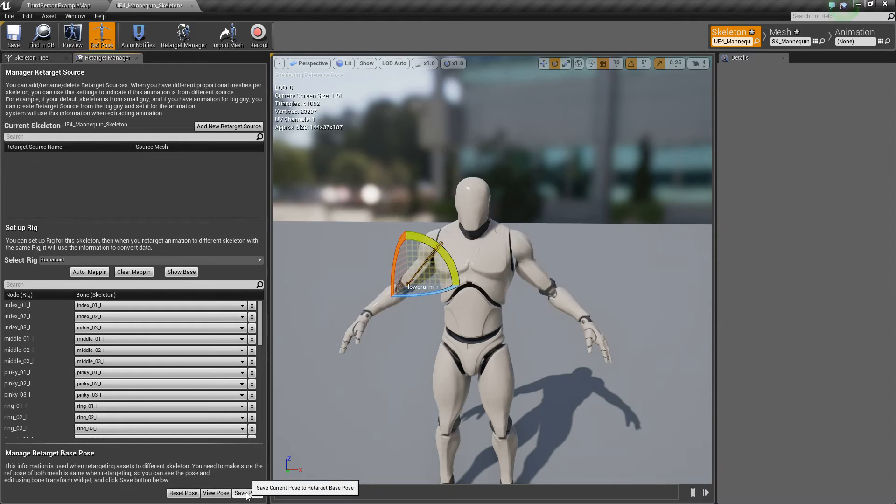
click(220, 496)
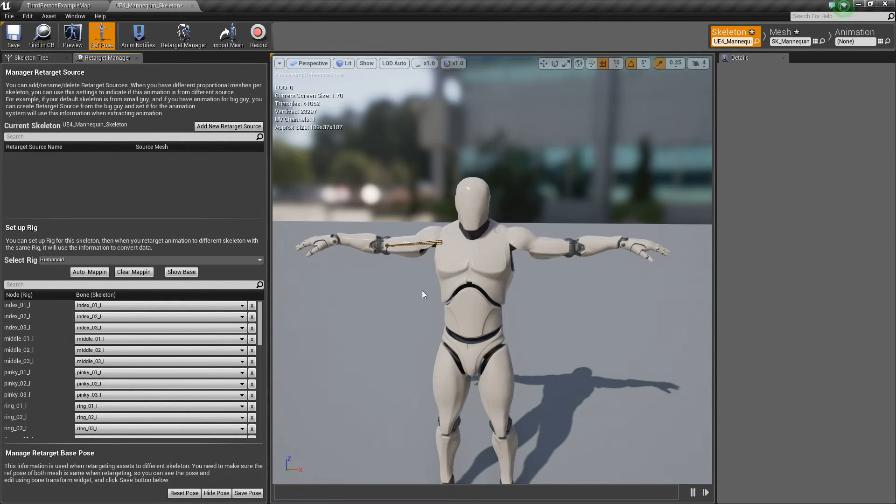
click(216, 494)
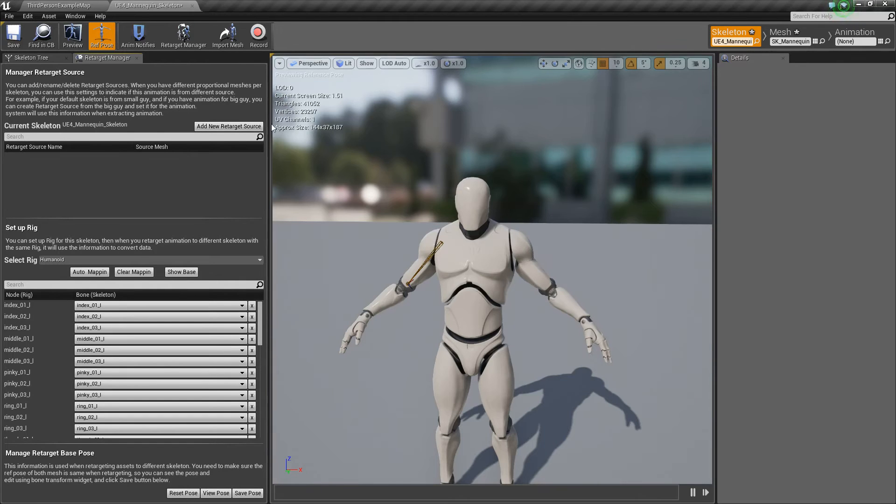
click(45, 57)
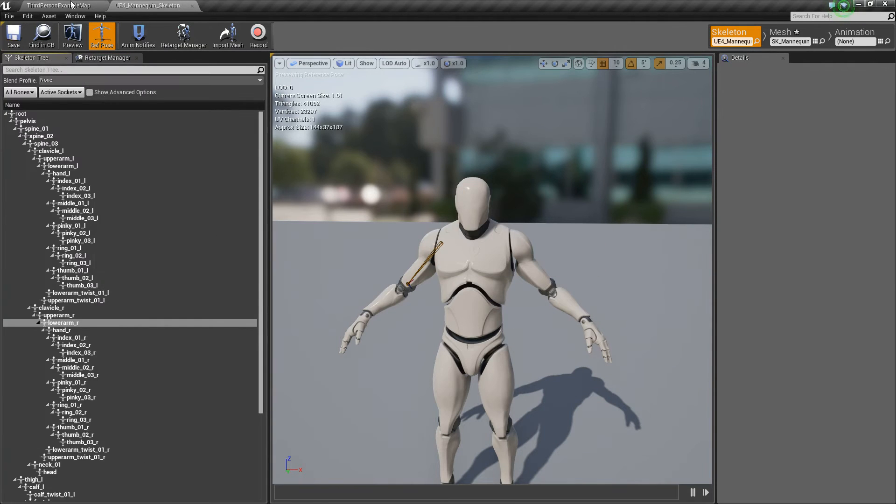
click(192, 6)
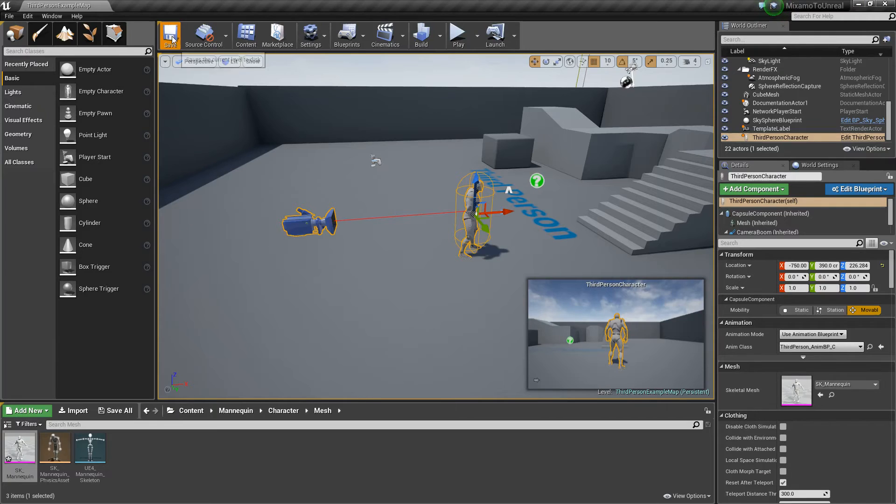
- Start duplicating and retargeting the flying animation from the Mixamo folder, choosing UE4_Mannequin_Skeleton as the target skeleton
click(189, 411)
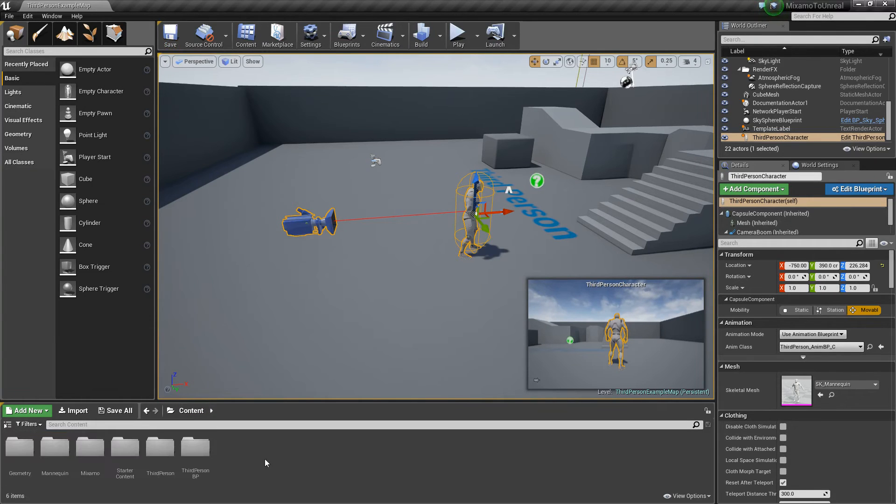
double_click(103, 472)
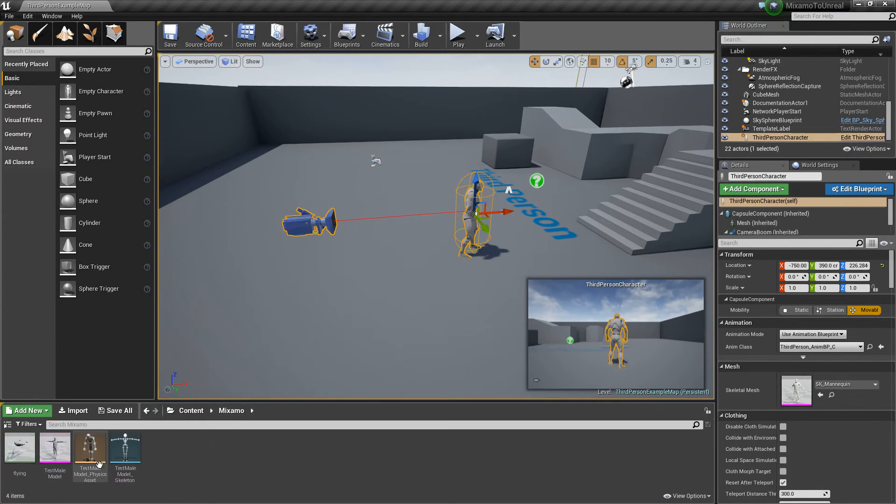
click(25, 453)
right_click(25, 453)
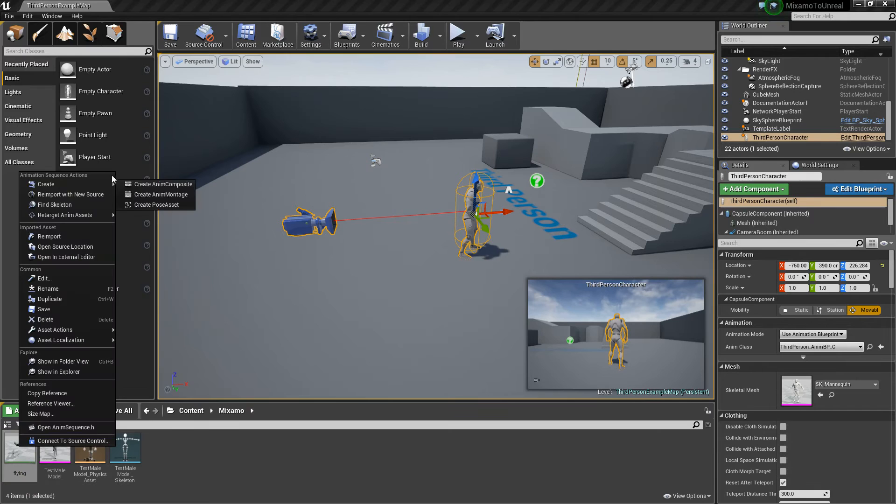
mouse_move(88, 216)
click(159, 215)
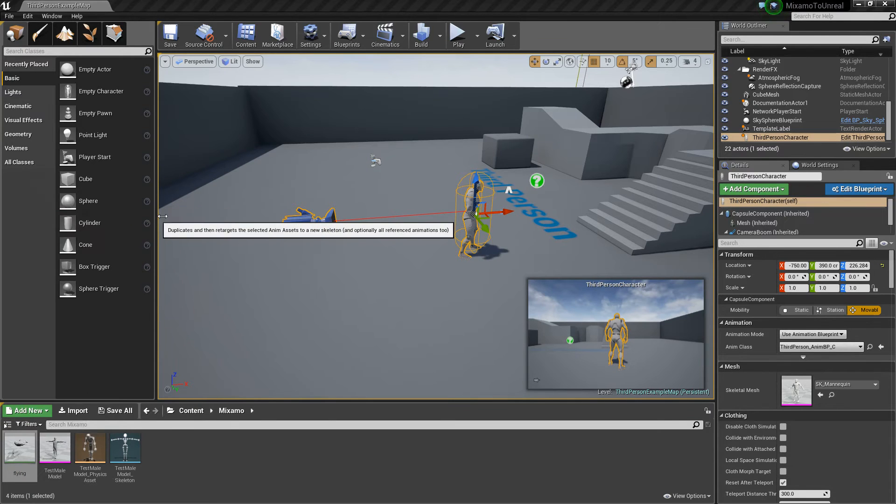
click(344, 190)
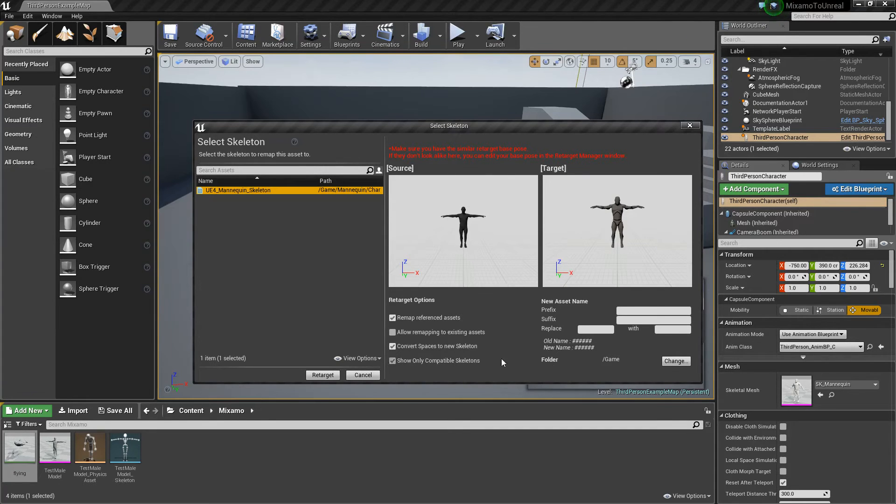
- Set the destination folder to Mannequin/Animations and retarget the flying animation
click(676, 361)
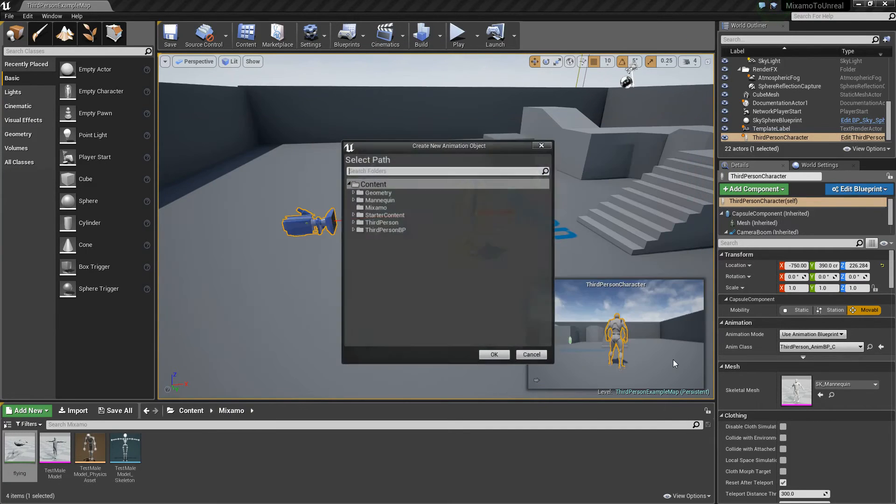
click(353, 199)
click(367, 208)
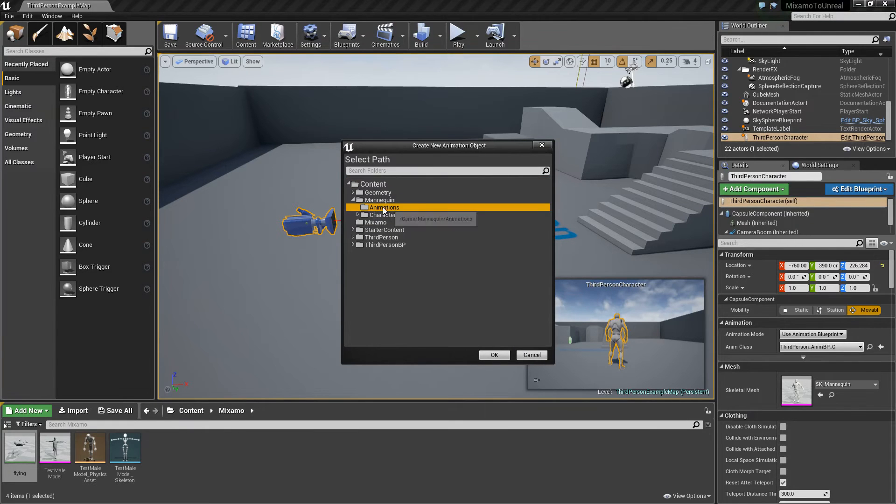
click(494, 355)
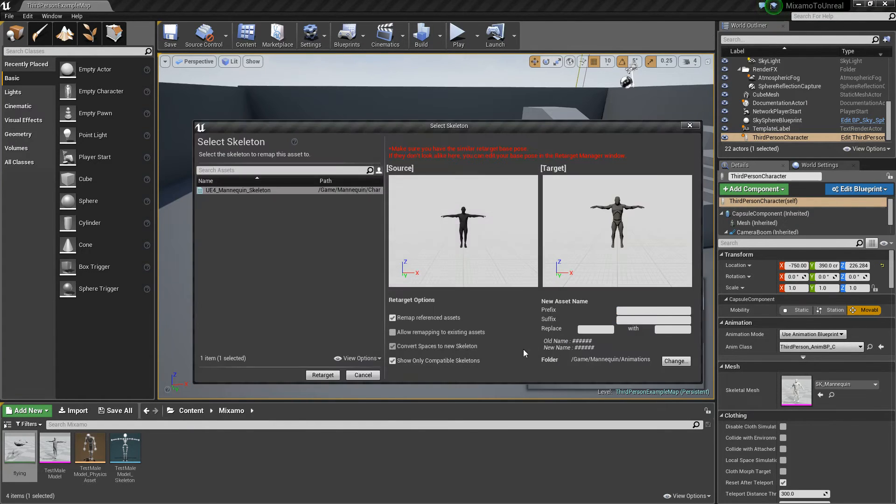
click(324, 375)
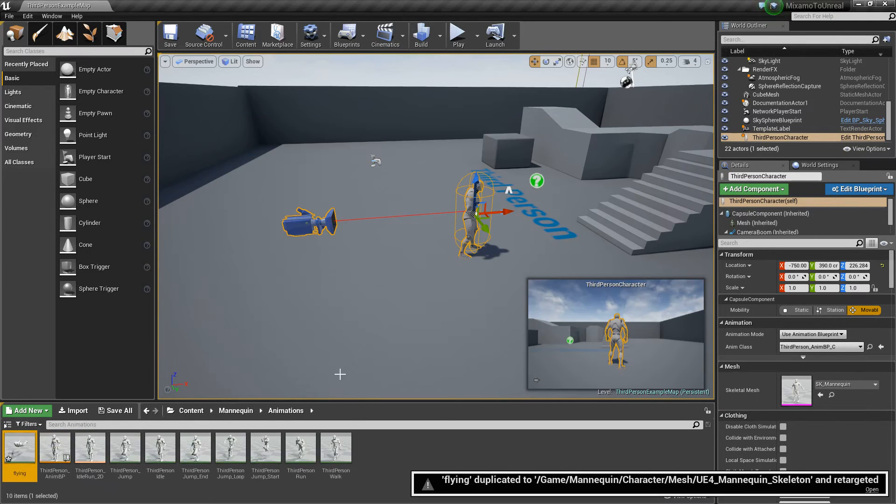
- Preview the retargeted flying animation on the mannequin from the side, close its editor, and save
double_click(29, 459)
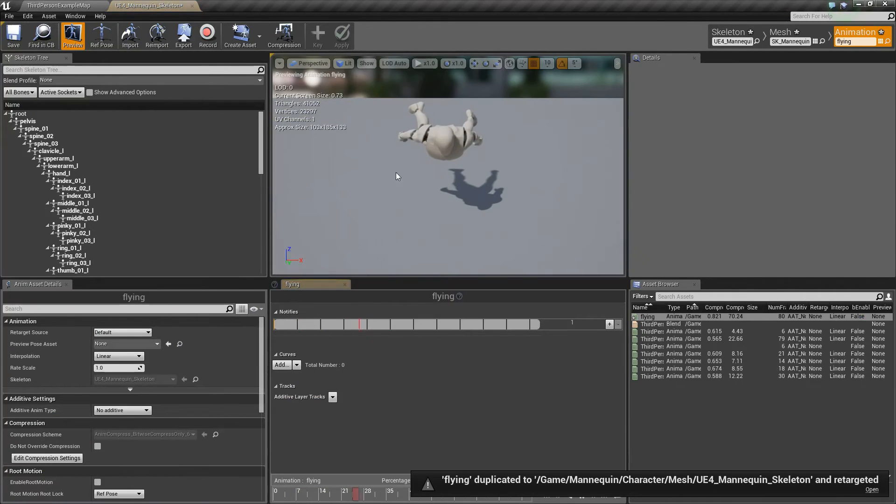
right_drag(287, 157, 205, 182)
right_drag(421, 198, 393, 198)
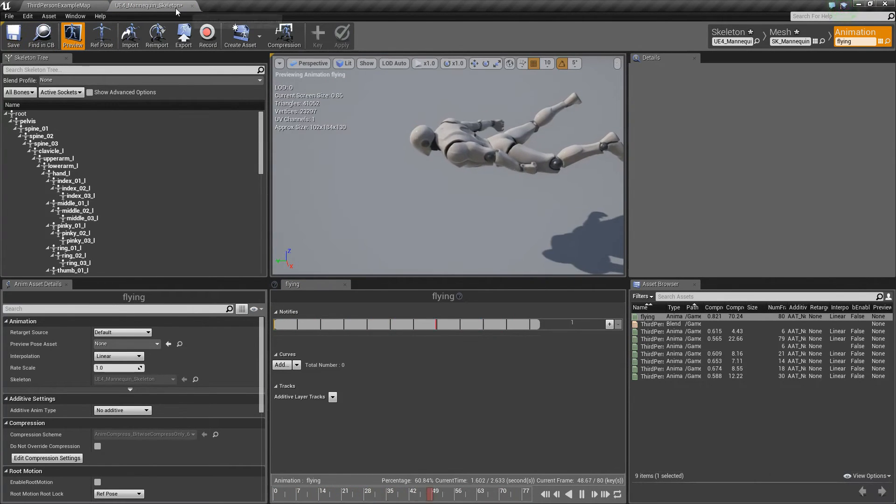
click(193, 5)
click(174, 36)
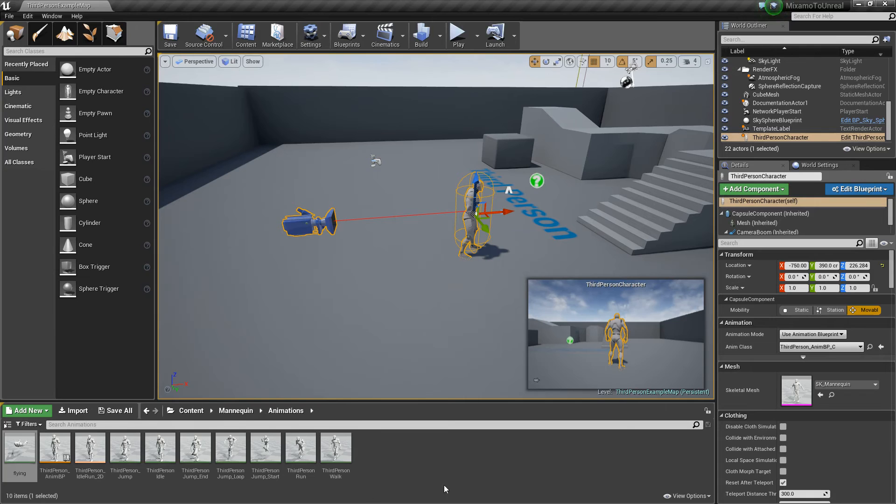
- Create a Blend Space 1D for UE4_Mannequin_Skeleton in the Mannequin/Animations folder and name it Flying_BS
click(438, 465)
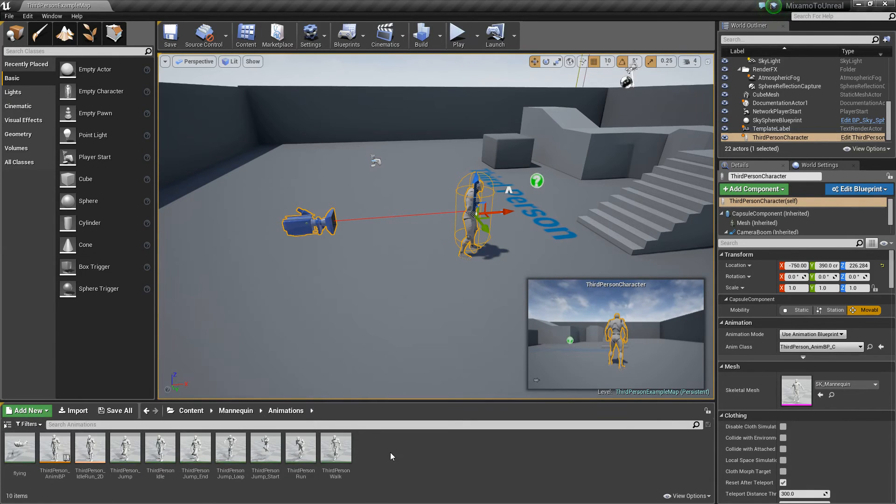
right_click(378, 453)
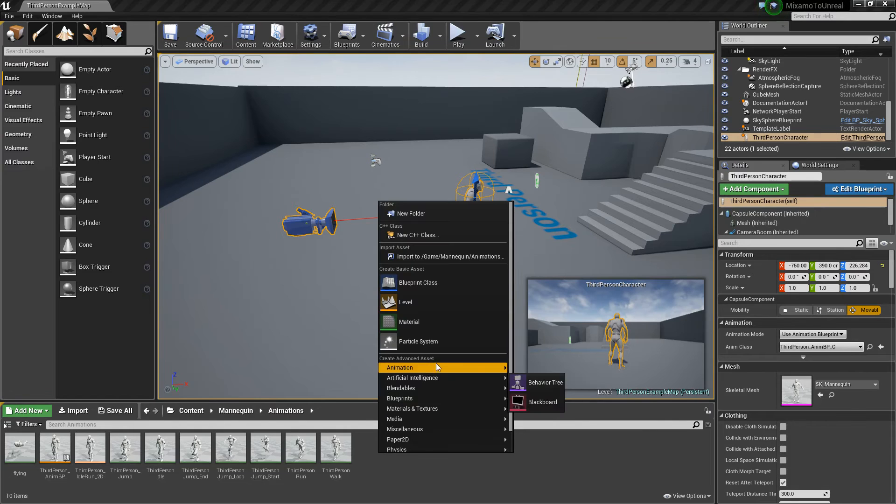
mouse_move(506, 368)
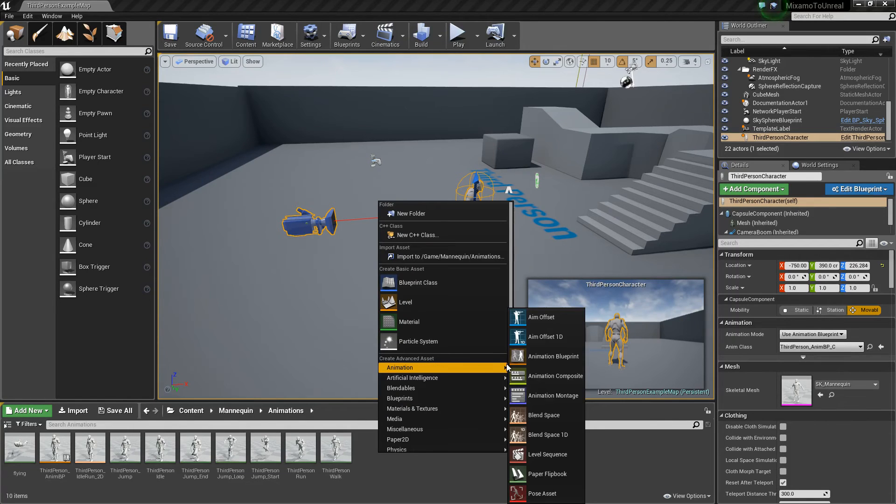
click(560, 434)
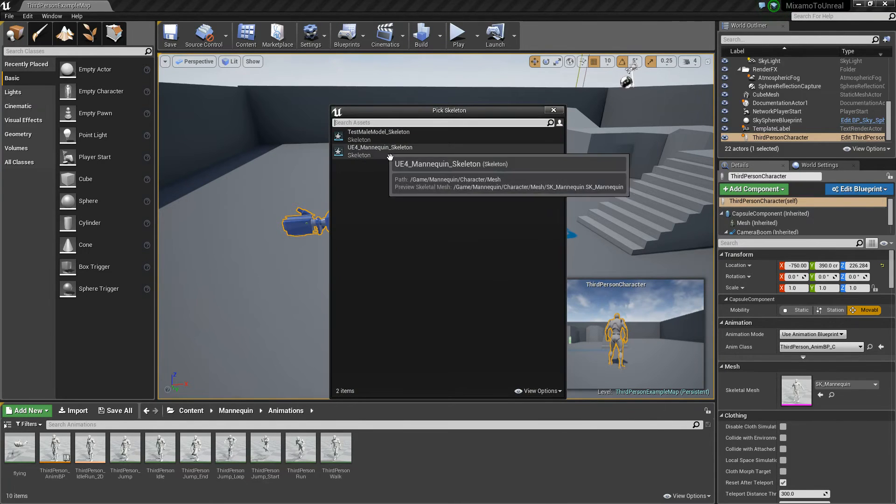
click(401, 161)
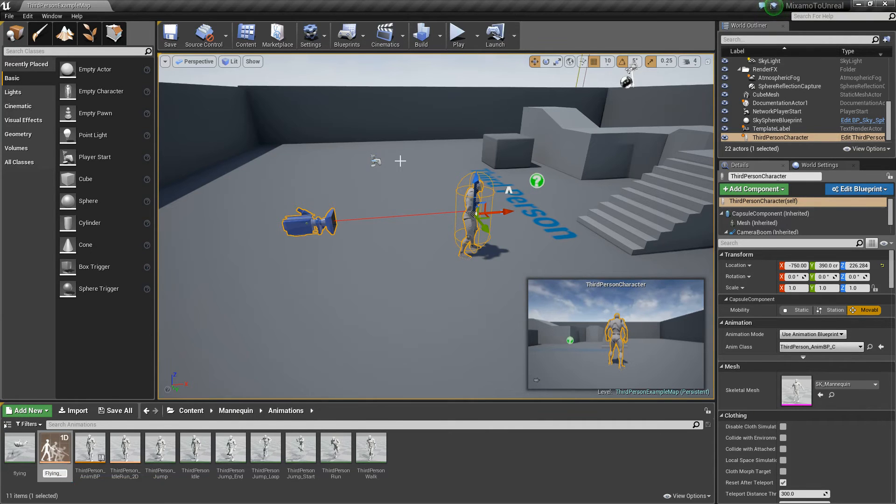
key(Return)
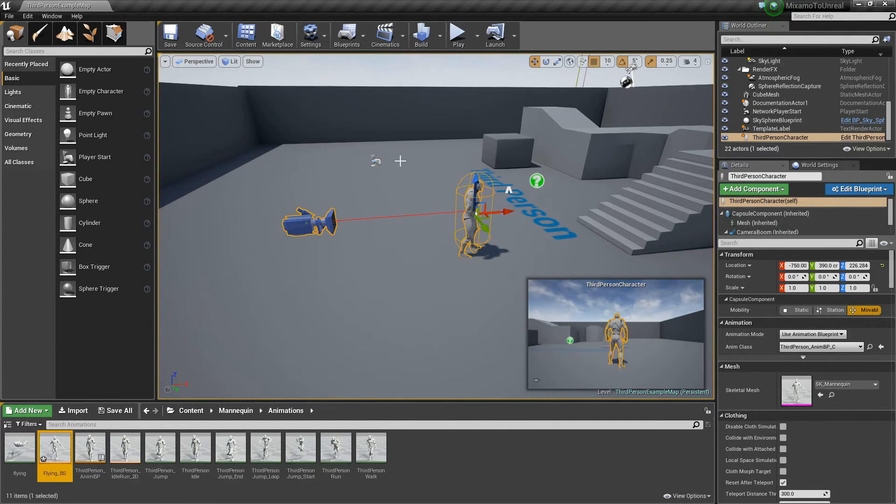
- Open Flying_BS, apply an X axis labelled Speed with a range of 0 to 1000, and display its editor vertically
double_click(55, 449)
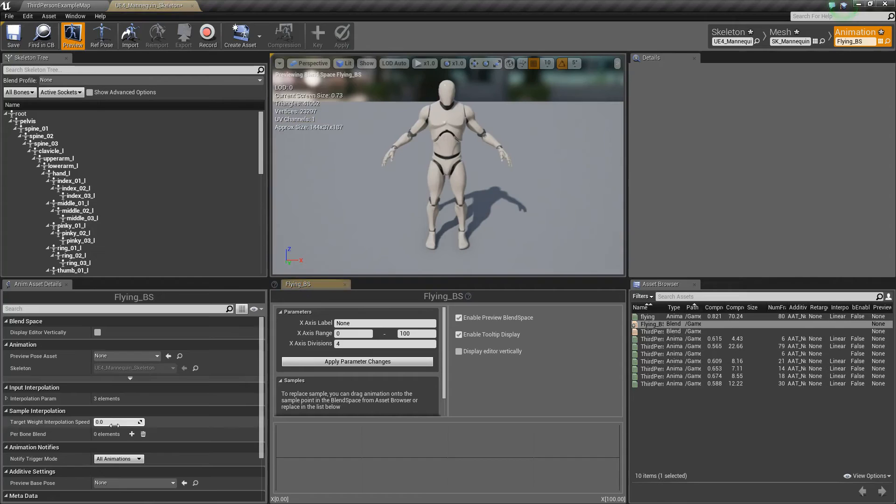
click(346, 325)
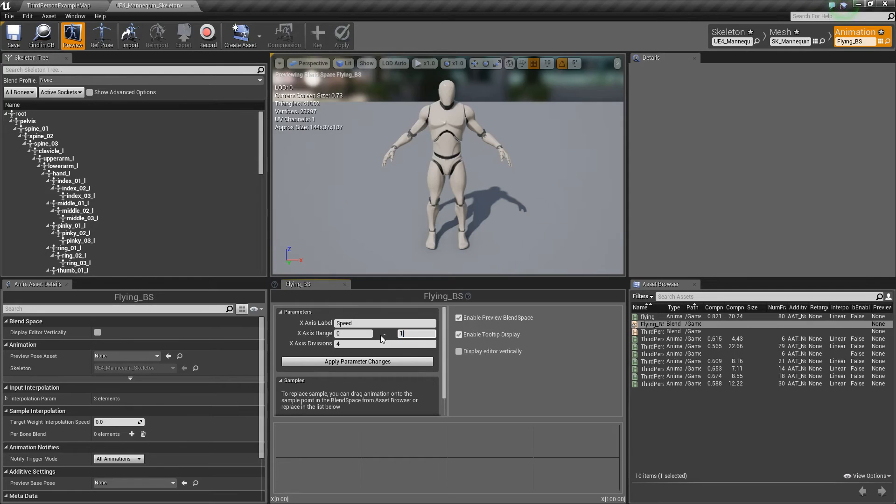
text(000)
key(Return)
click(337, 345)
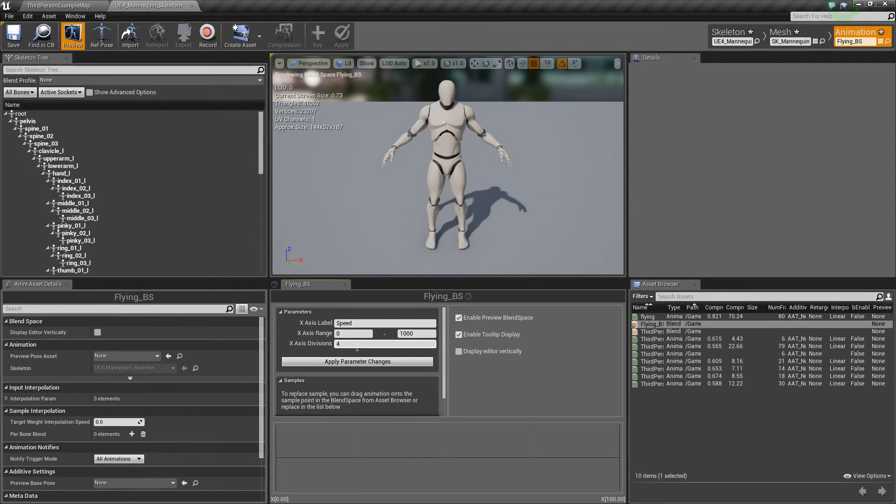
click(370, 363)
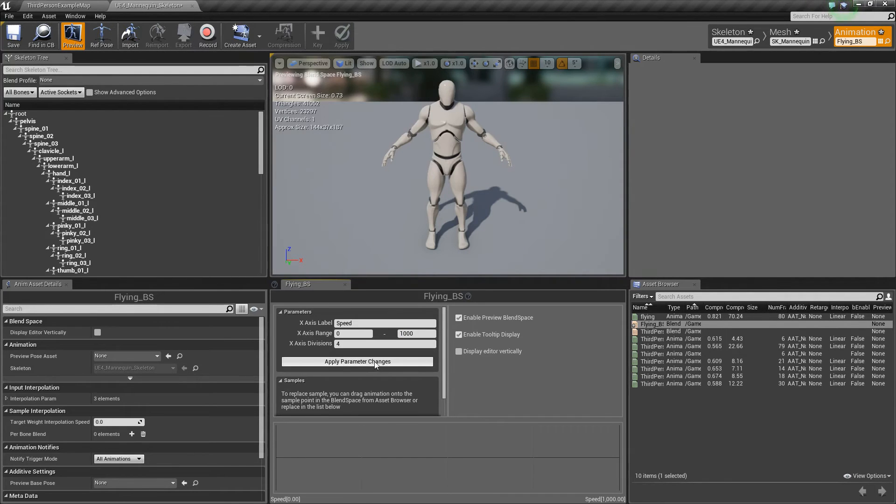
click(459, 351)
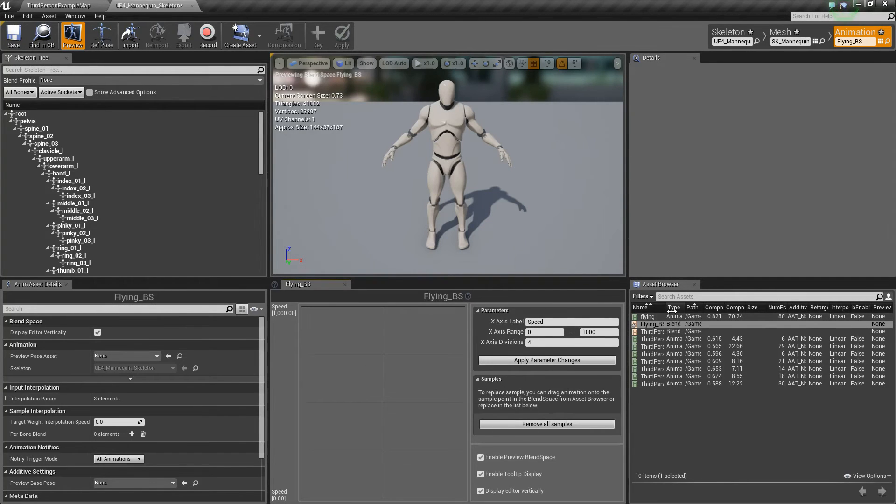
- Place ThirdPersonJump_Loop at Speed 0 and the flying animation at Speed 1000 in the blend space, and save and close it
drag(672, 311, 730, 311)
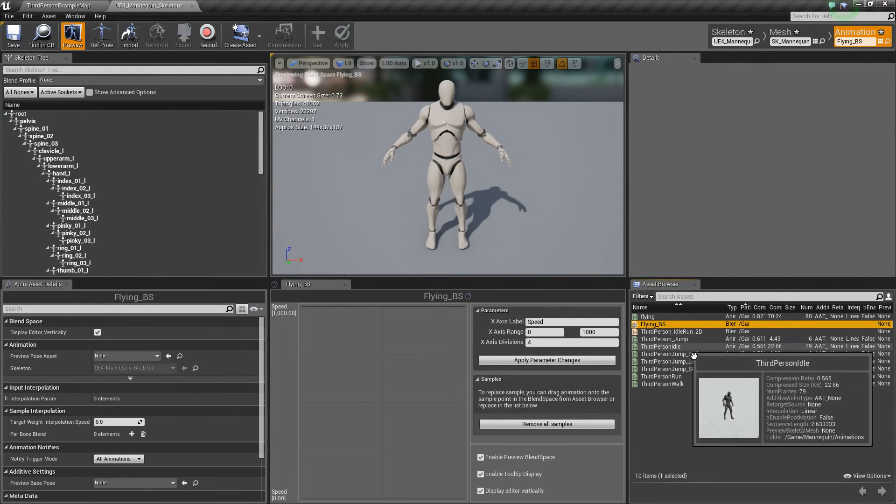
click(739, 363)
drag(739, 369, 390, 500)
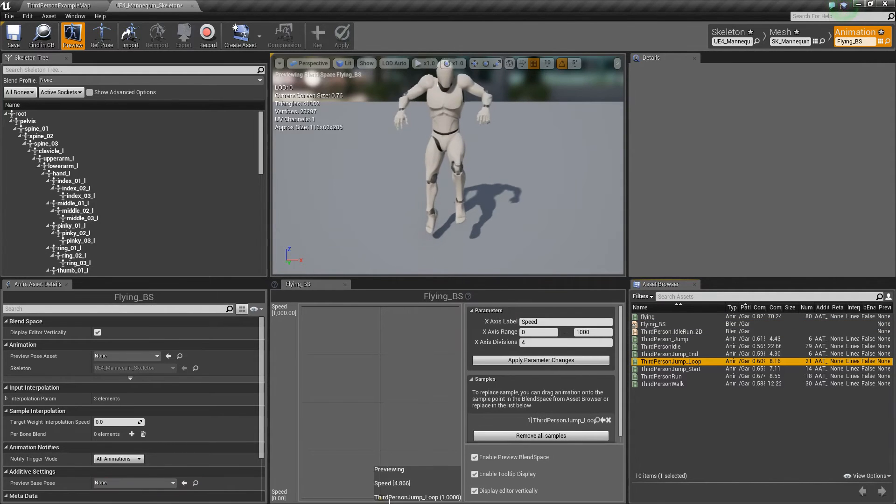
click(750, 317)
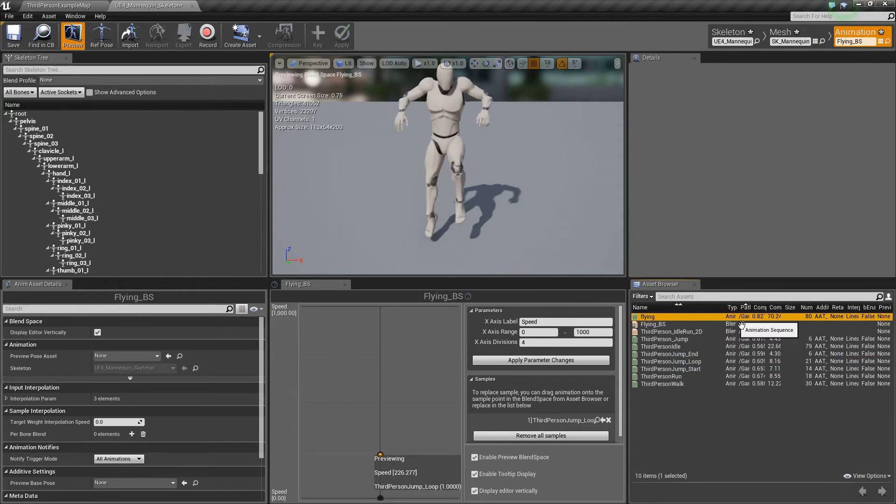
drag(749, 317, 390, 311)
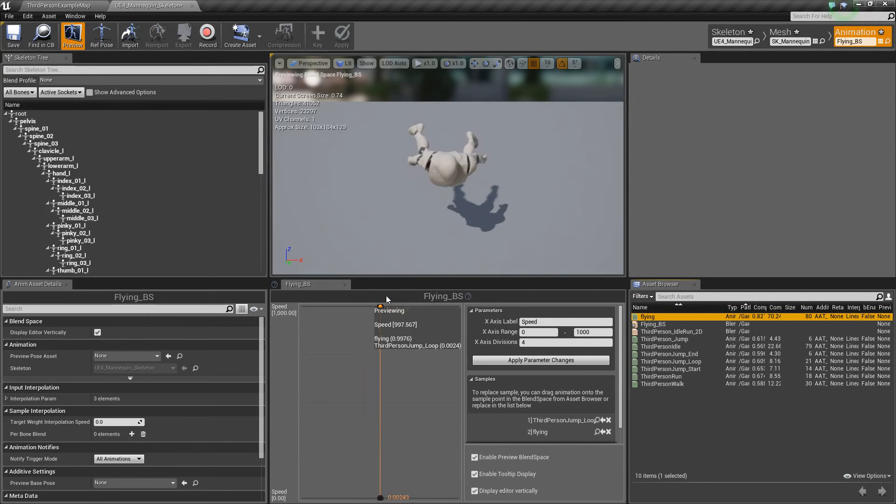
click(14, 36)
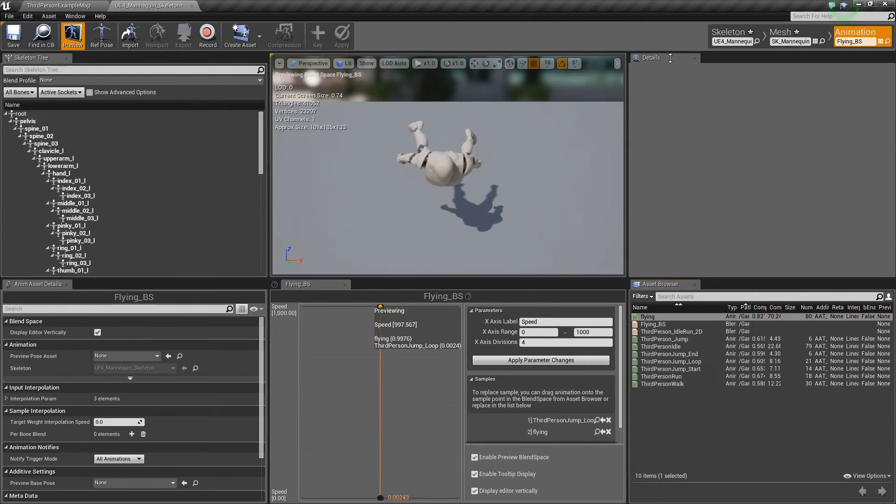
click(192, 5)
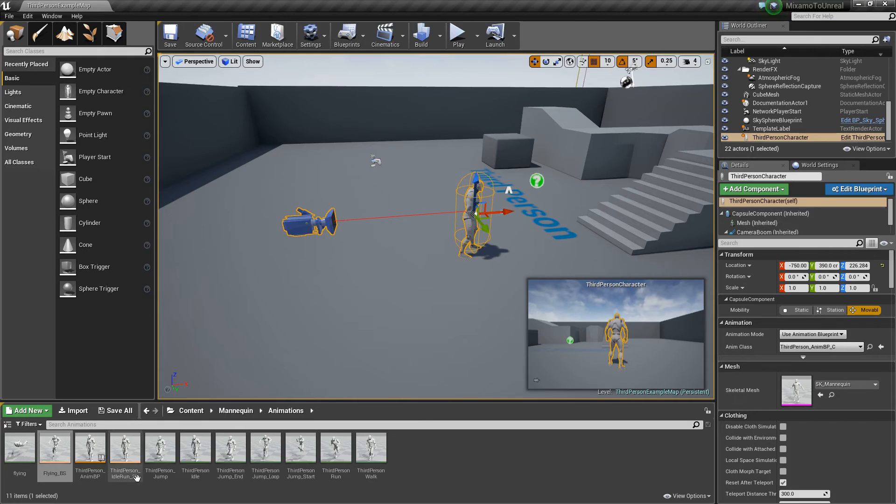
- Open ThirdPerson_AnimBP as a docked tab and enter the Default state machine in its Anim Graph
double_click(91, 454)
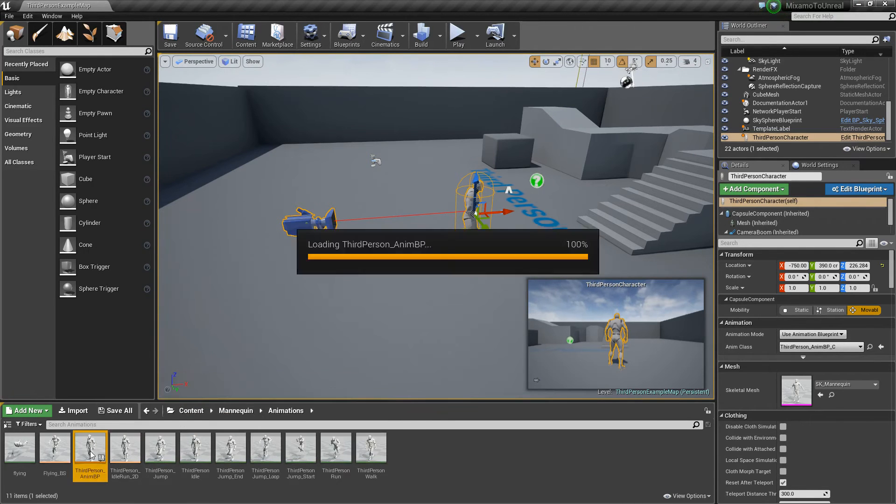
drag(209, 91, 174, 8)
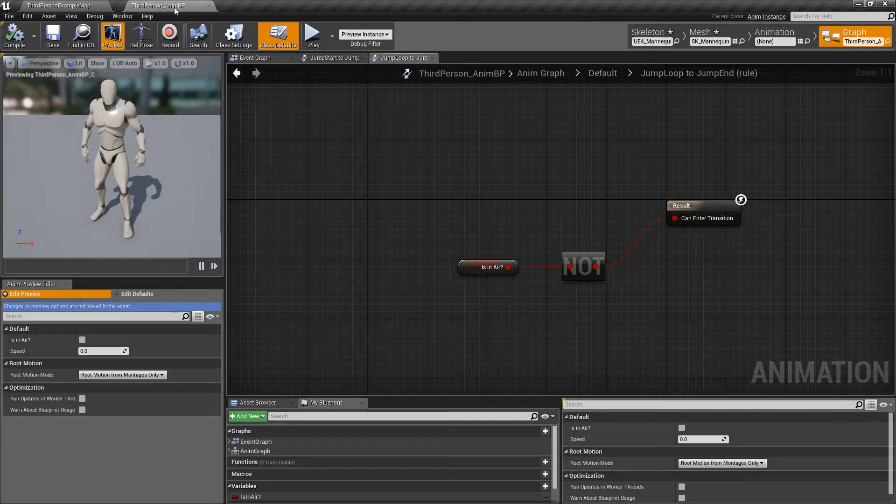
click(557, 73)
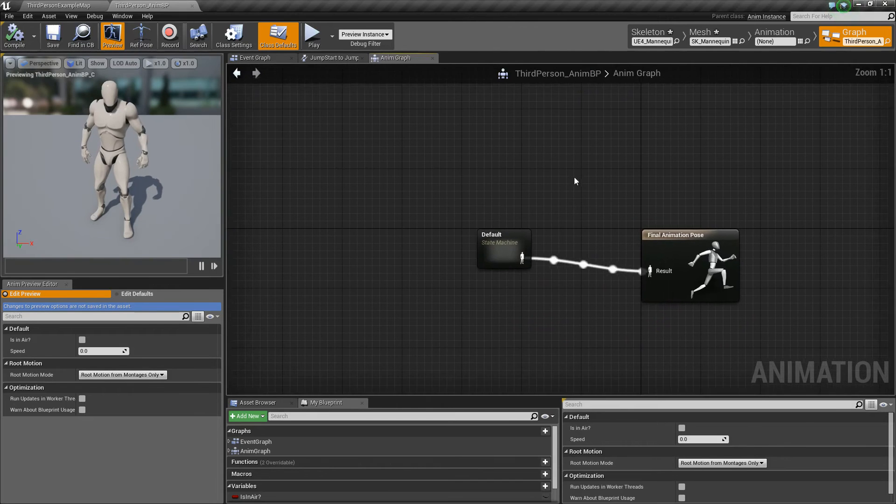
click(362, 58)
click(279, 60)
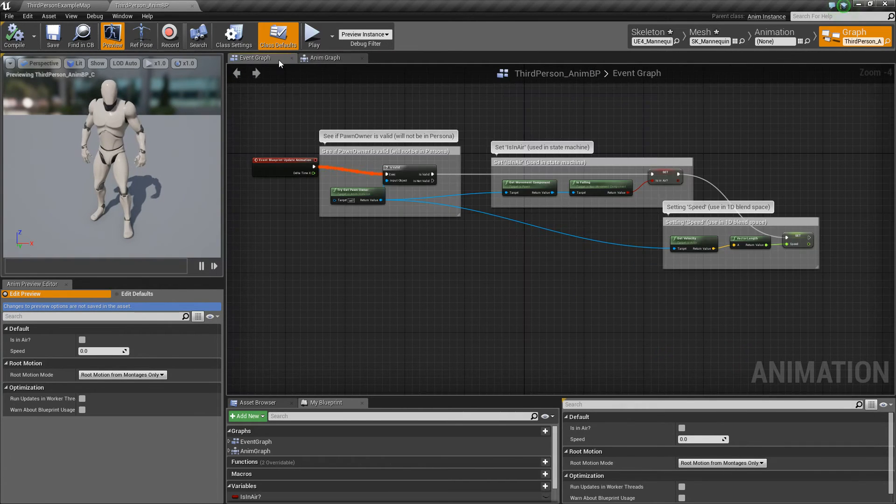
click(343, 61)
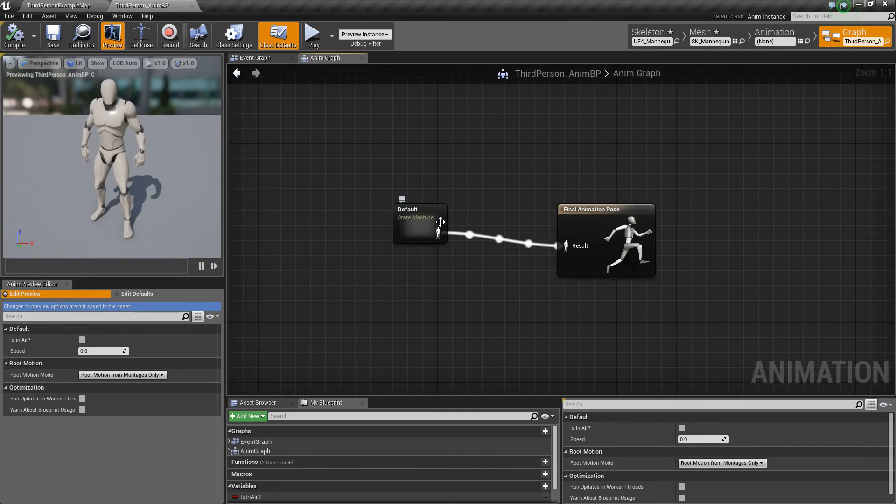
double_click(440, 222)
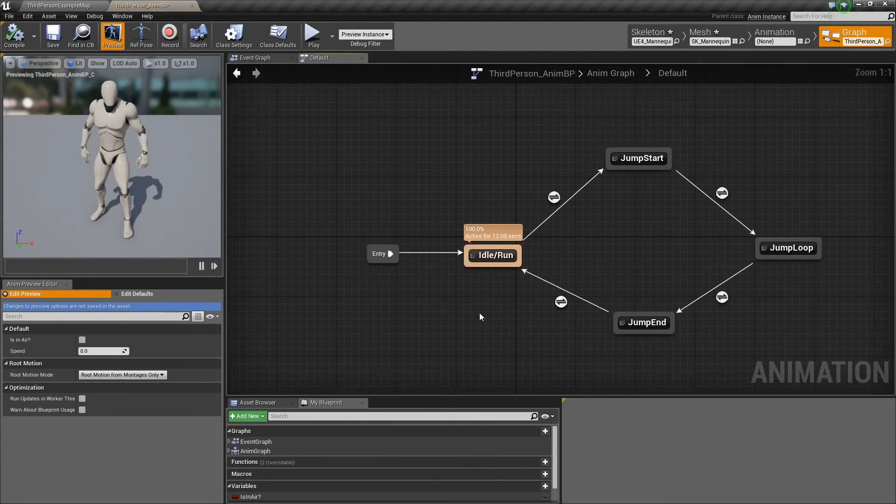
- Add Flying_BS as a state below Idle/Run and connect the two states with transitions in both directions
click(273, 404)
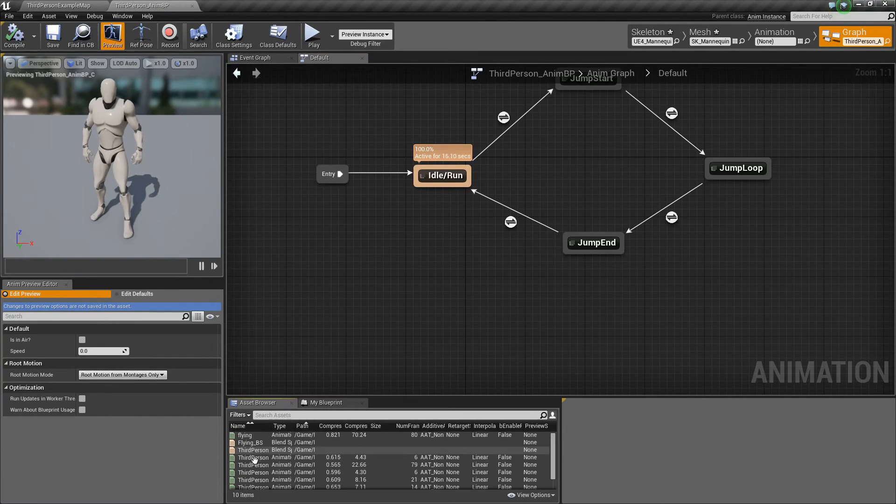
drag(266, 445, 407, 288)
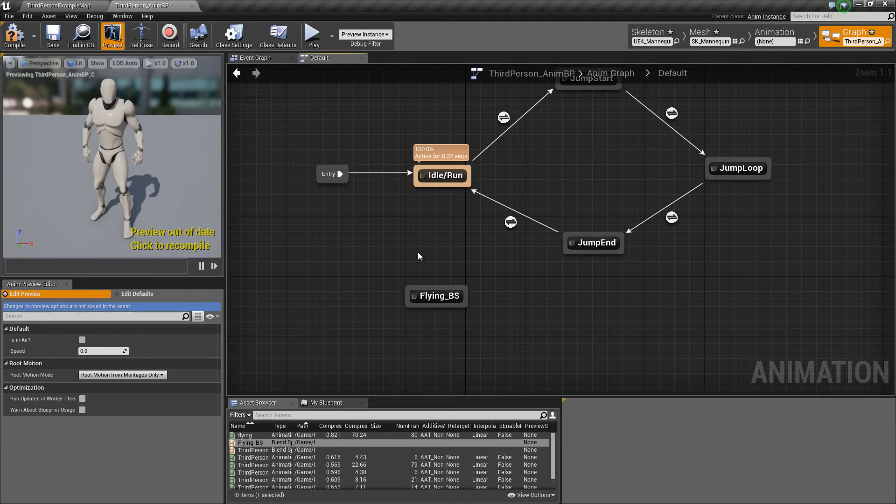
drag(440, 187, 447, 300)
click(447, 299)
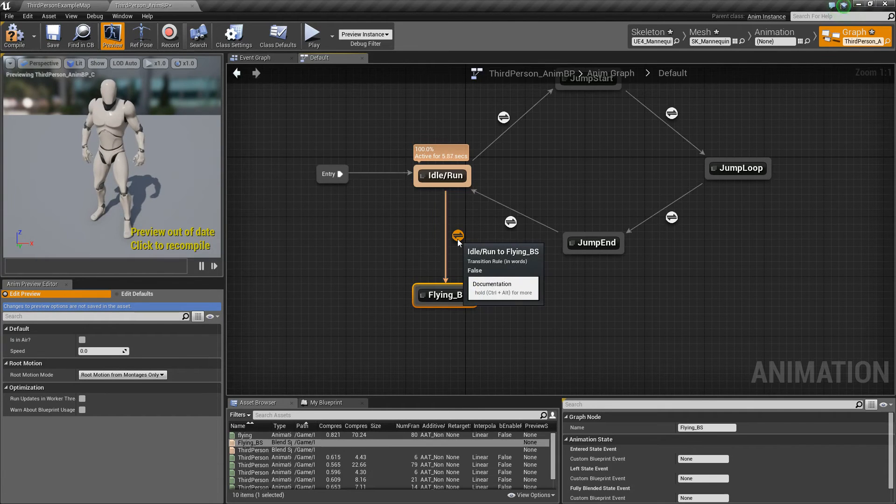
drag(434, 286, 436, 240)
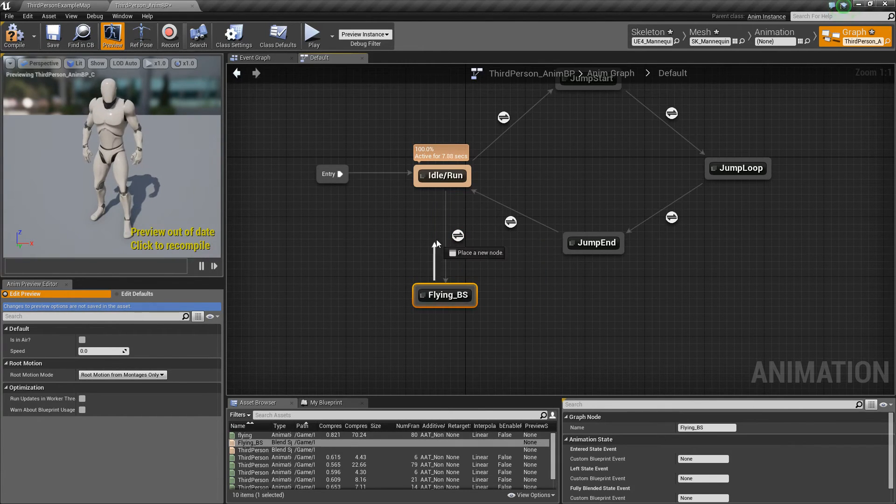
drag(438, 192, 439, 187)
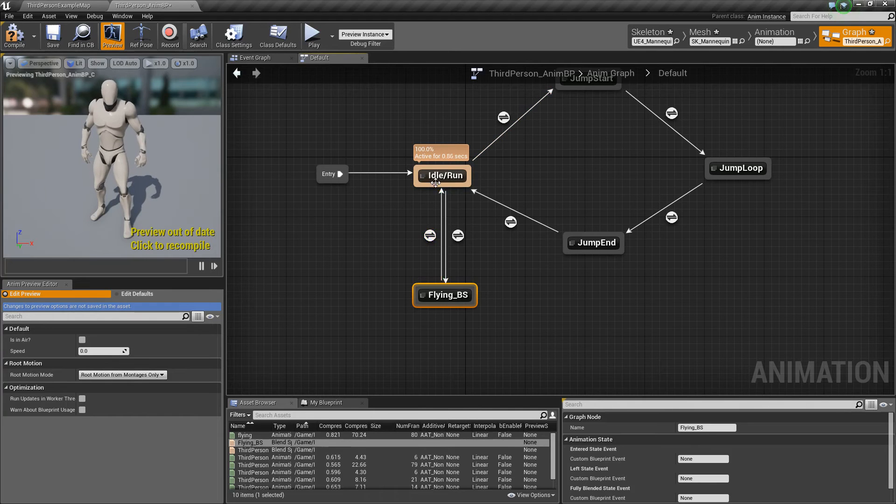
- Add a Boolean variable named IsFlying? to the animation blueprint
click(338, 402)
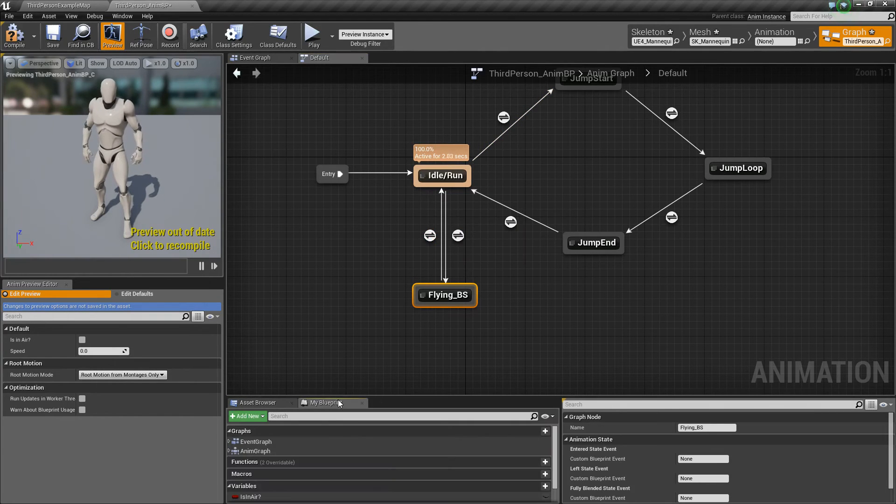
scroll(331, 436, down, 1)
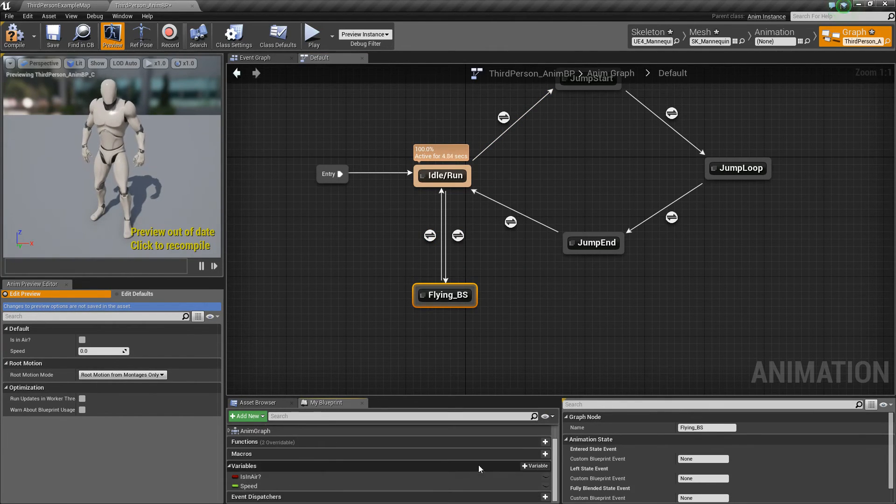
click(535, 467)
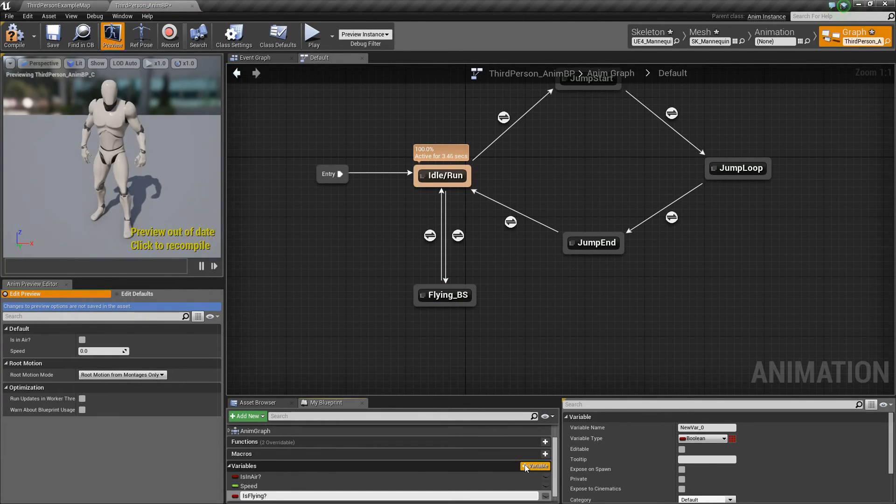
key(Return)
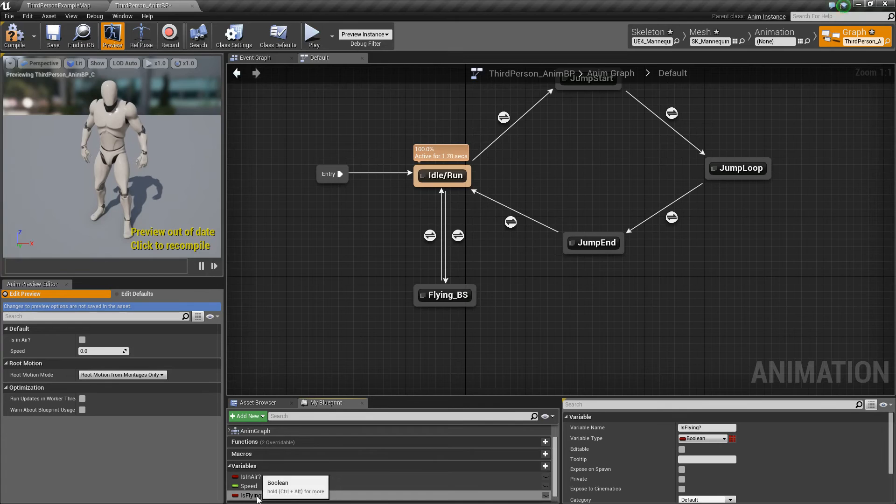
- Make IsFlying? drive Can Enter Transition in the Idle/Run to Flying_BS rule
double_click(458, 235)
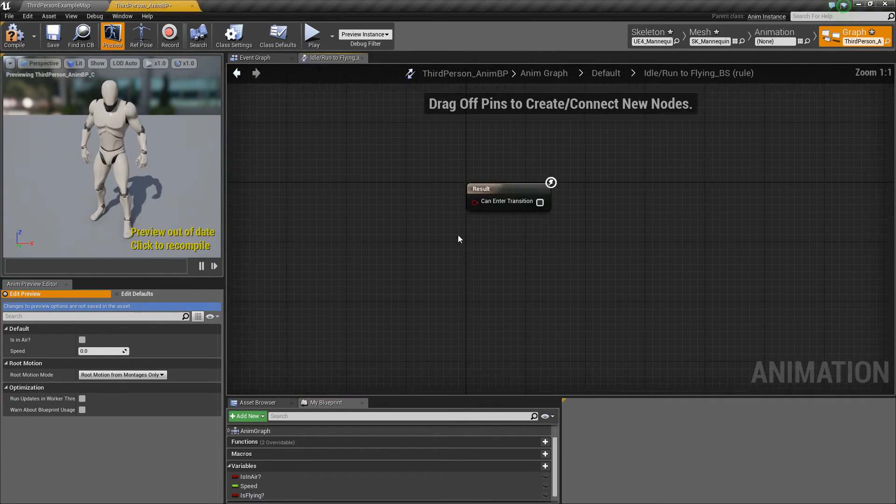
drag(262, 495, 374, 399)
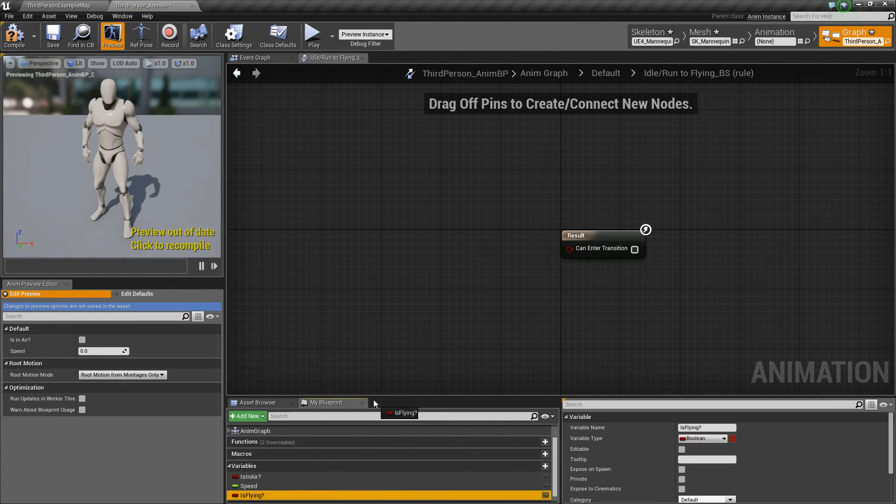
drag(568, 251, 570, 249)
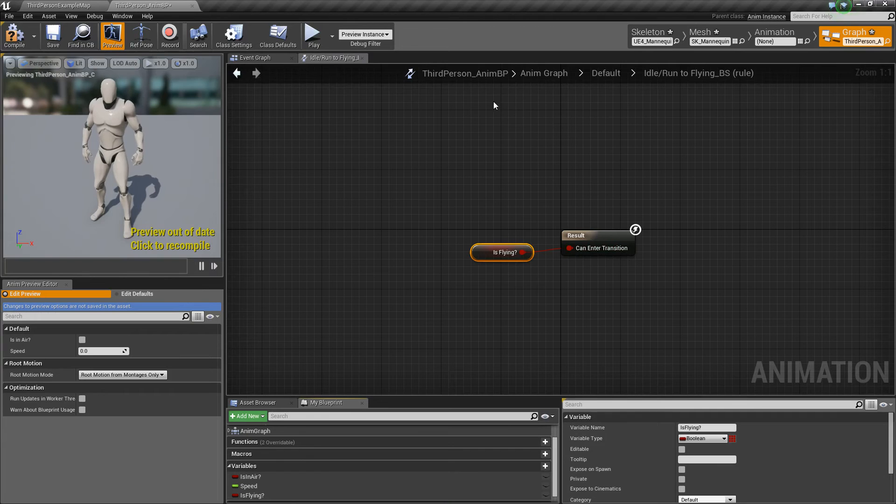
- Make the Flying_BS to Idle/Run rule enter its transition when IsFlying? is false, using a NOT node
click(600, 74)
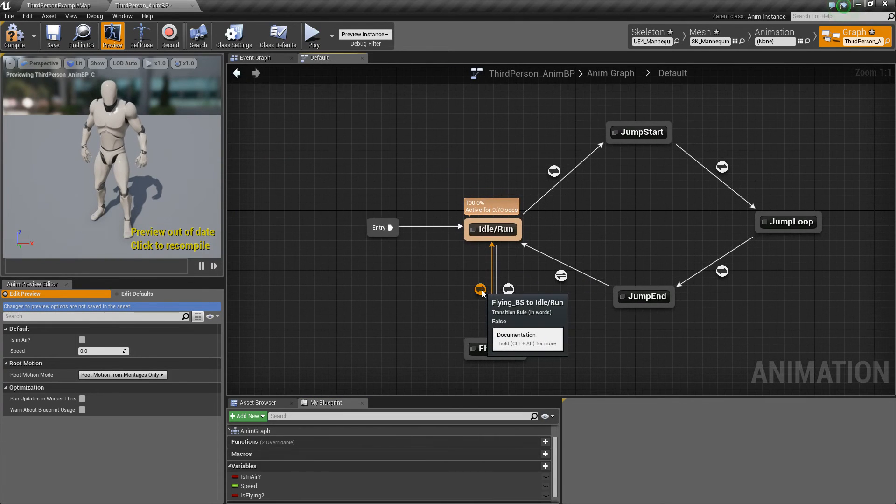
double_click(481, 290)
drag(253, 496, 414, 295)
click(342, 306)
text(not)
key(Return)
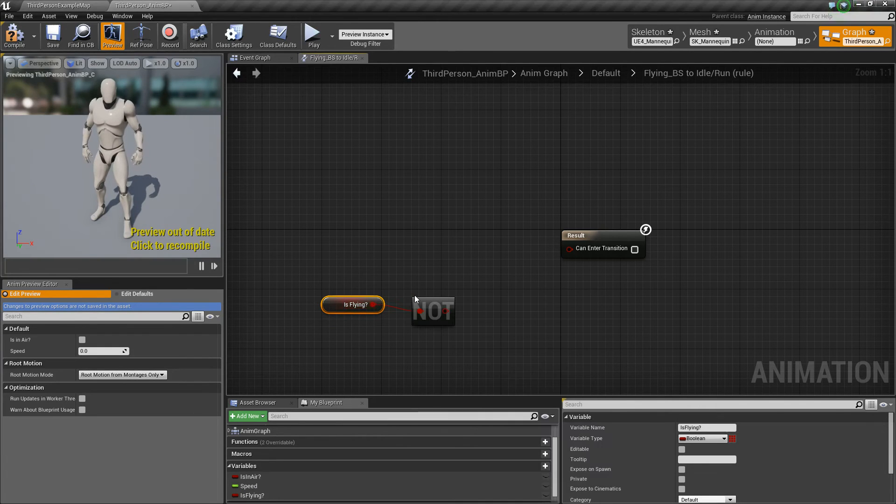
drag(453, 319, 582, 248)
drag(476, 250, 343, 316)
drag(425, 291, 508, 268)
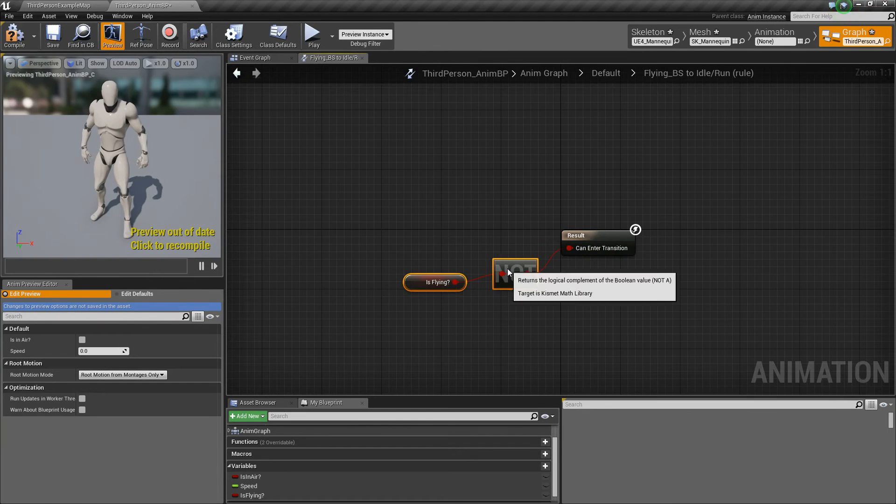
- Feed the Speed variable into the Flying_BS blendspace player inside the Flying_BS state
click(606, 73)
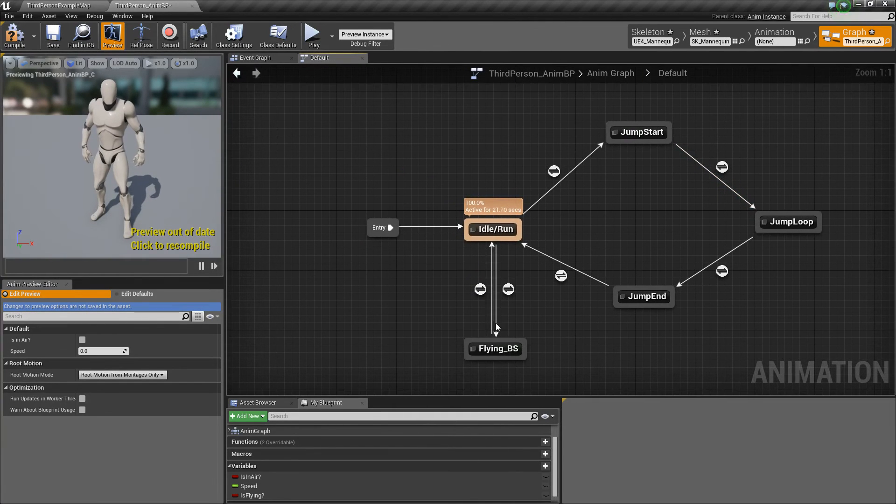
double_click(495, 350)
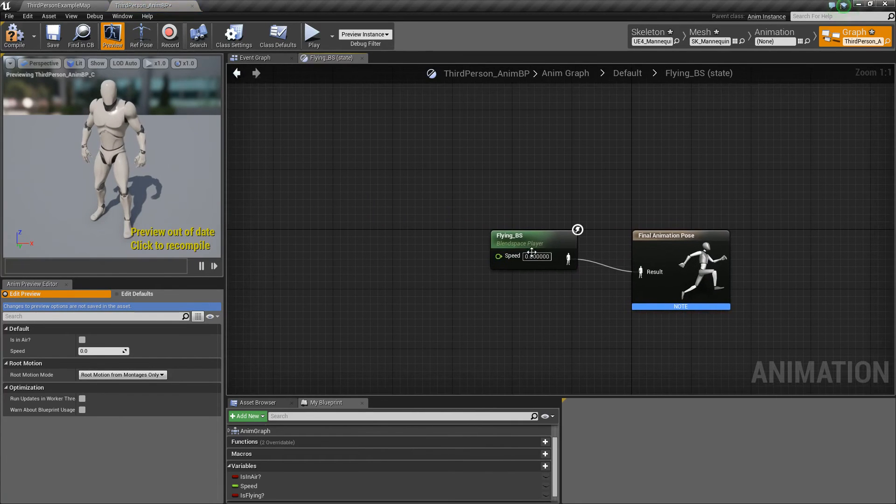
drag(532, 252, 545, 271)
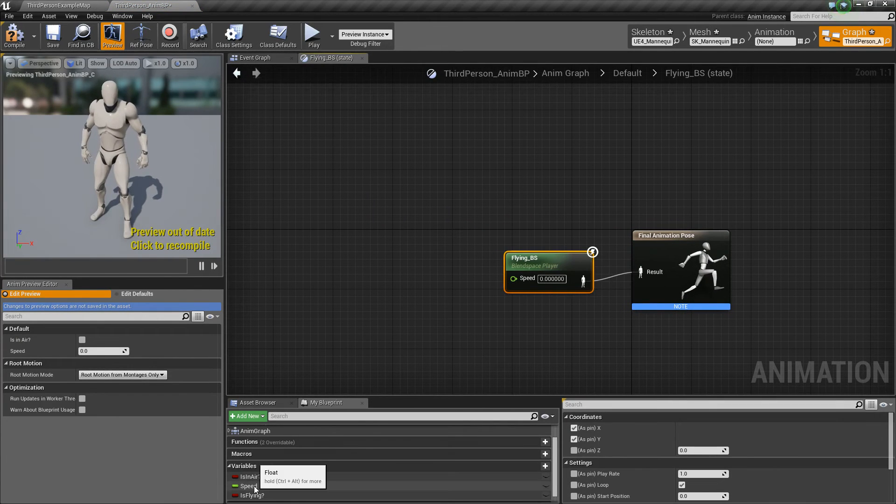
drag(256, 489, 340, 434)
drag(516, 279, 516, 279)
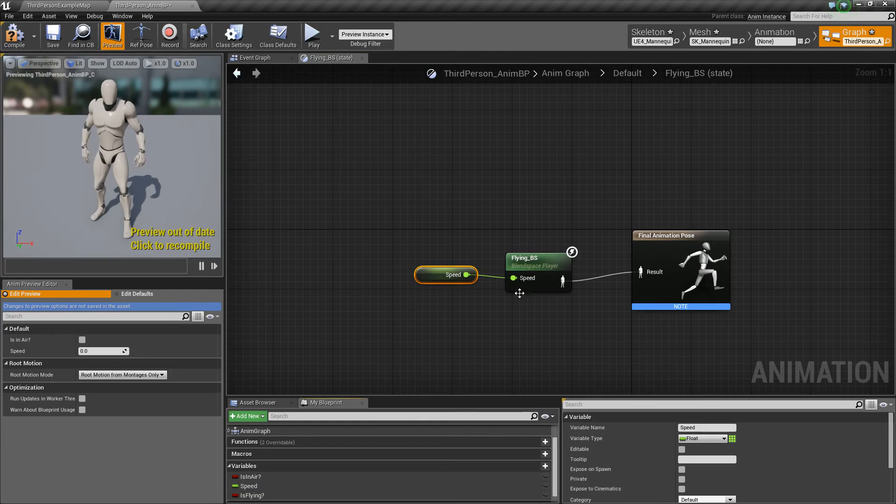
- Examine how the Event Graph obtains the pawn owner and sets the IsInAir and Speed variables
click(258, 62)
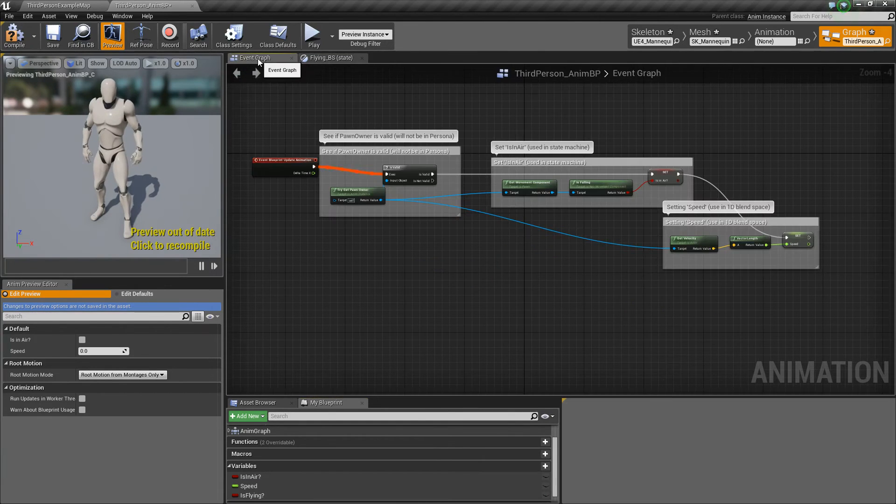
right_drag(429, 312, 481, 295)
scroll(397, 206, up, 3)
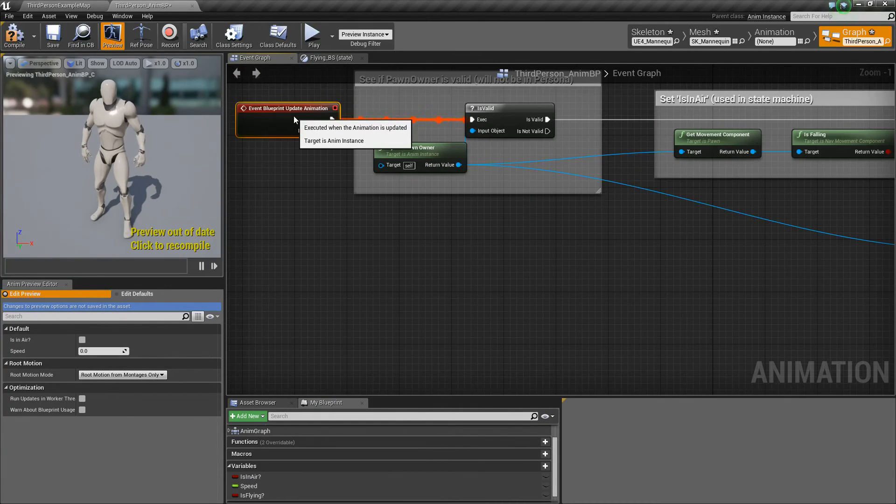
right_drag(669, 300, 437, 298)
right_drag(594, 315, 360, 304)
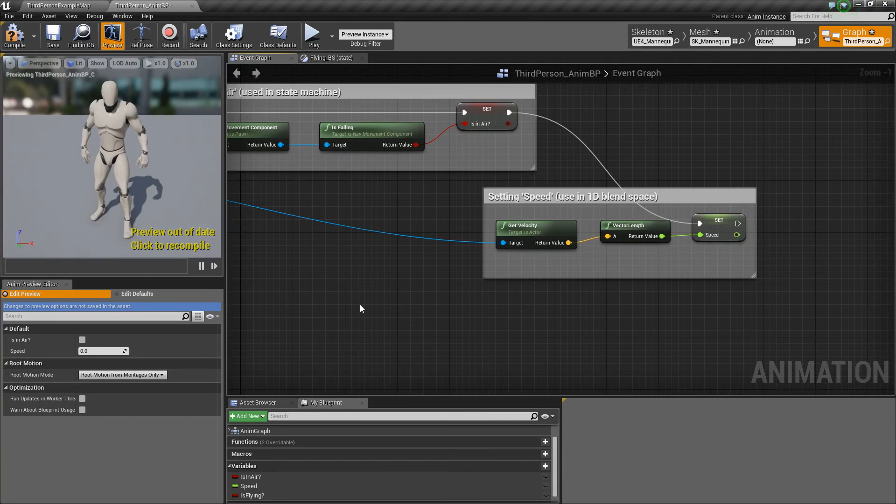
right_drag(462, 256, 616, 275)
right_drag(413, 201, 488, 206)
right_drag(431, 203, 515, 202)
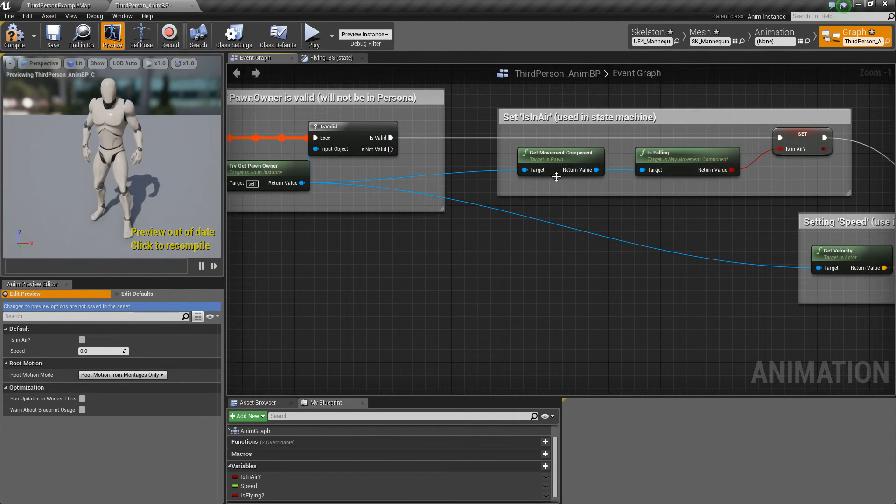
right_drag(403, 222, 443, 218)
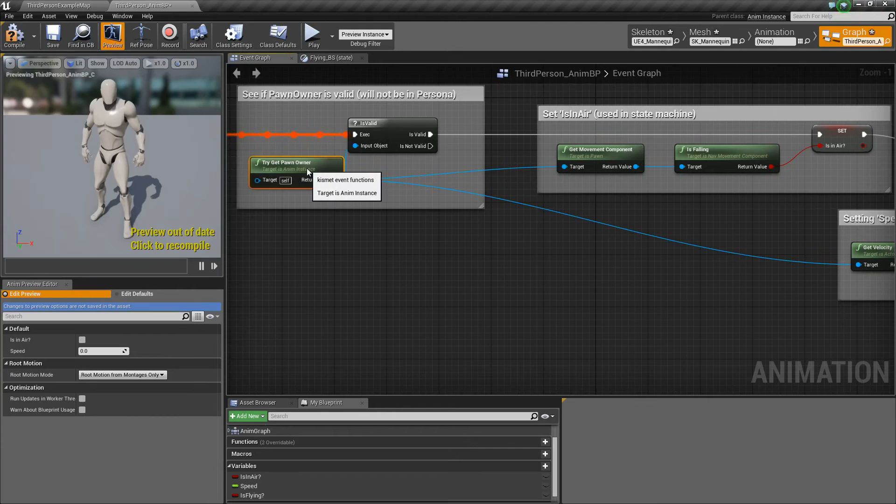
right_drag(705, 168, 498, 198)
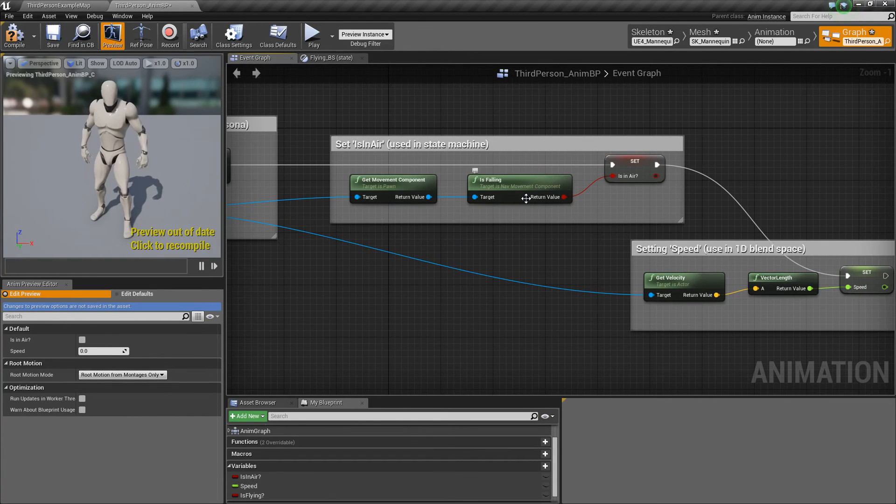
right_drag(586, 263, 456, 189)
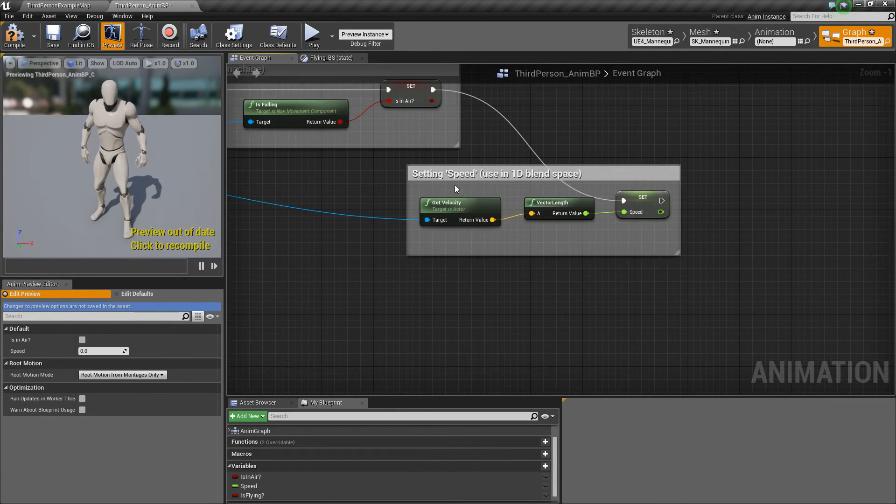
- Move the Setting 'Speed' group lower to make room and add a Get Movement Component node from Try Get Pawn Owner's return value
drag(455, 185, 629, 315)
right_drag(459, 238, 590, 226)
drag(281, 163, 718, 226)
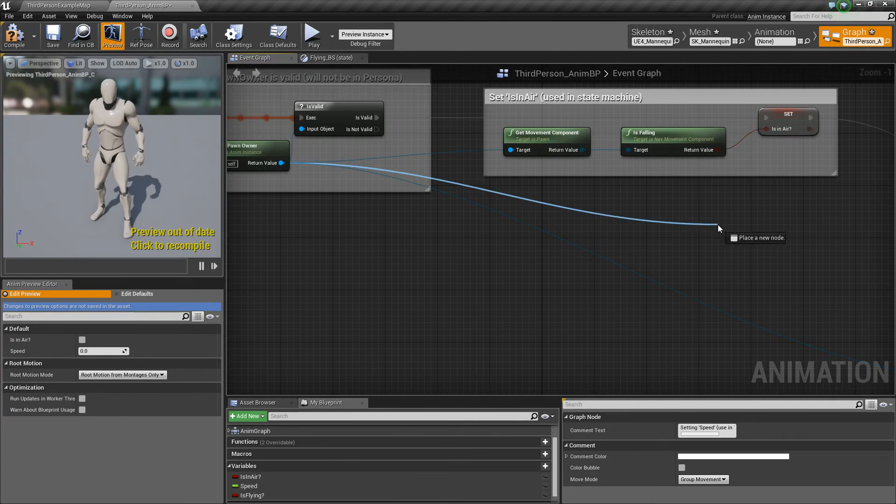
text(get moveme)
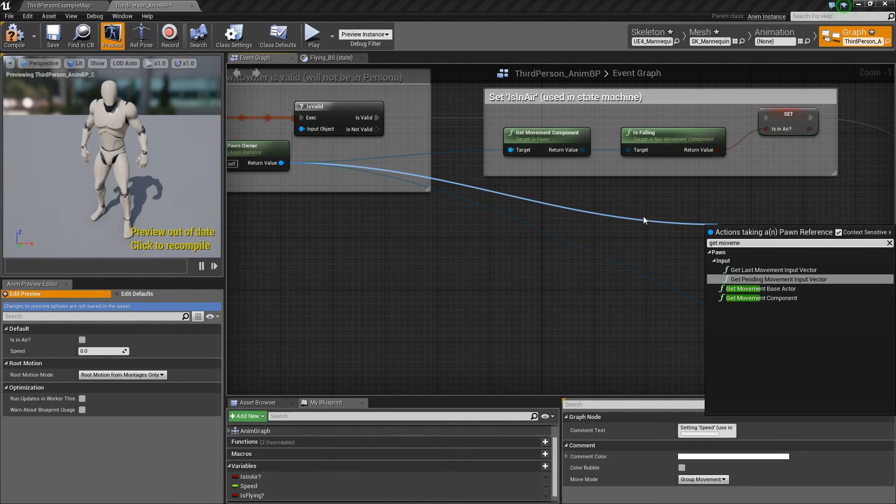
key(Return)
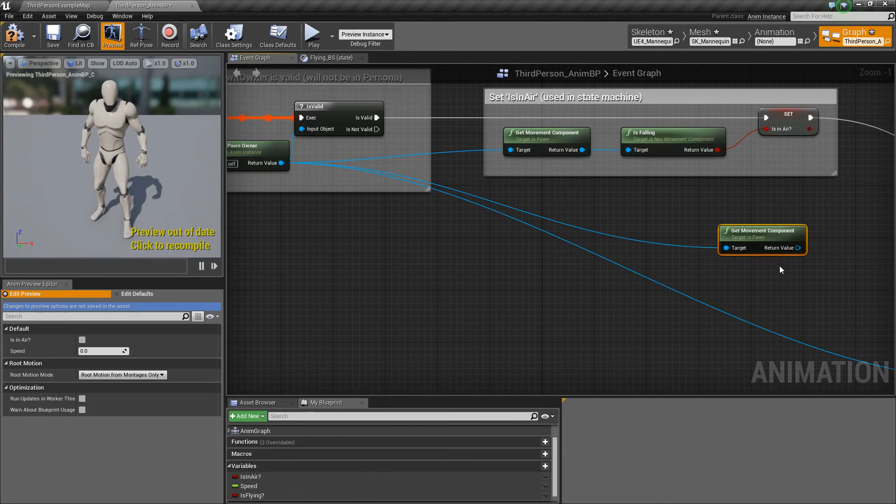
- Add an Is Flying node from the new Get Movement Component's return value and align the two nodes
right_drag(780, 265, 554, 262)
drag(579, 263, 592, 263)
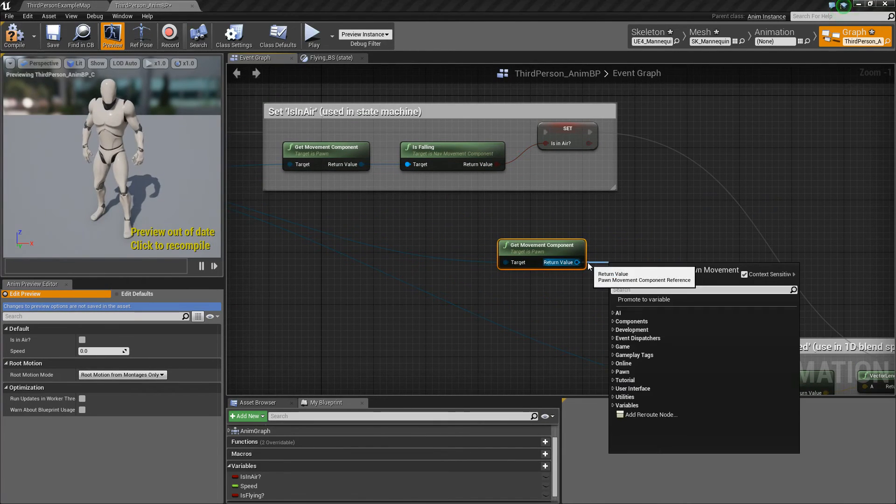
text(is flying)
key(Return)
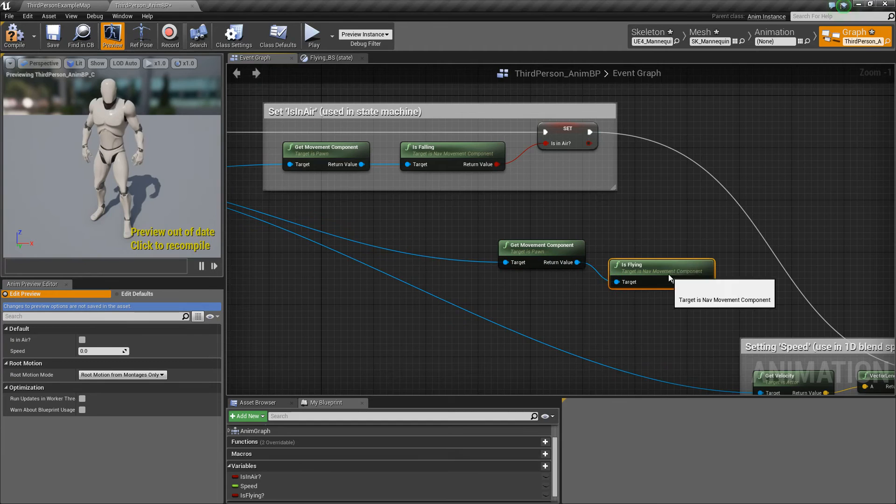
drag(668, 274, 668, 257)
right_drag(687, 289, 569, 284)
drag(433, 283, 519, 247)
drag(528, 240, 547, 233)
click(569, 299)
- Add a Set IsFlying? node driven by the Is Flying node's return value
right_drag(608, 265, 443, 256)
scroll(444, 256, up, 1)
drag(441, 237, 525, 204)
text(set is fly)
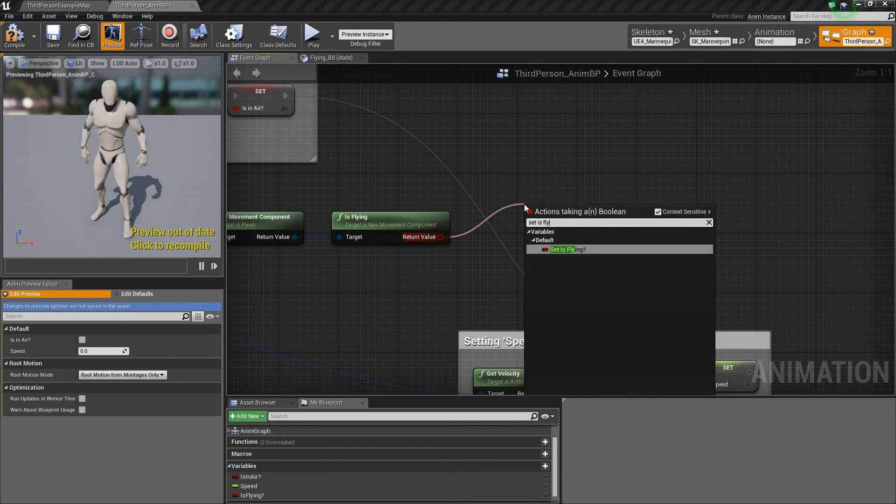
key(Return)
right_drag(453, 168, 485, 207)
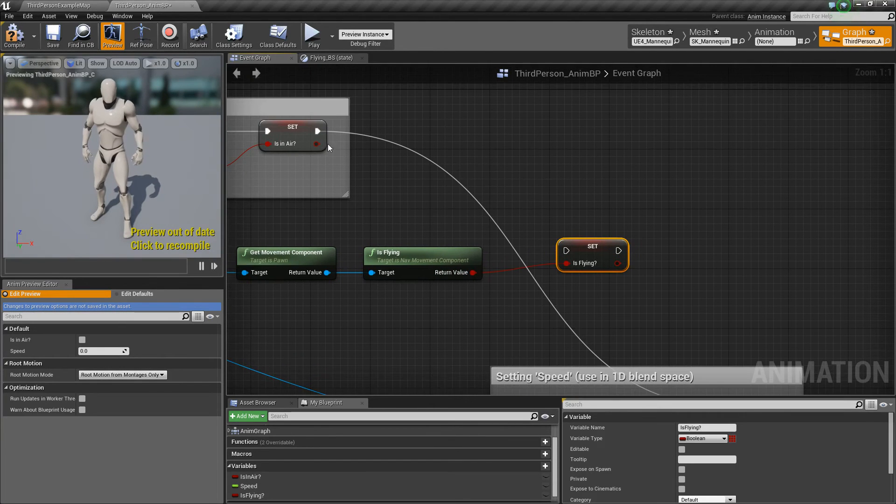
- Chain the Set IsFlying? node's execution between the Is in Air? and Speed setters, and compile the animation blueprint
drag(318, 131, 565, 250)
right_drag(658, 285, 568, 233)
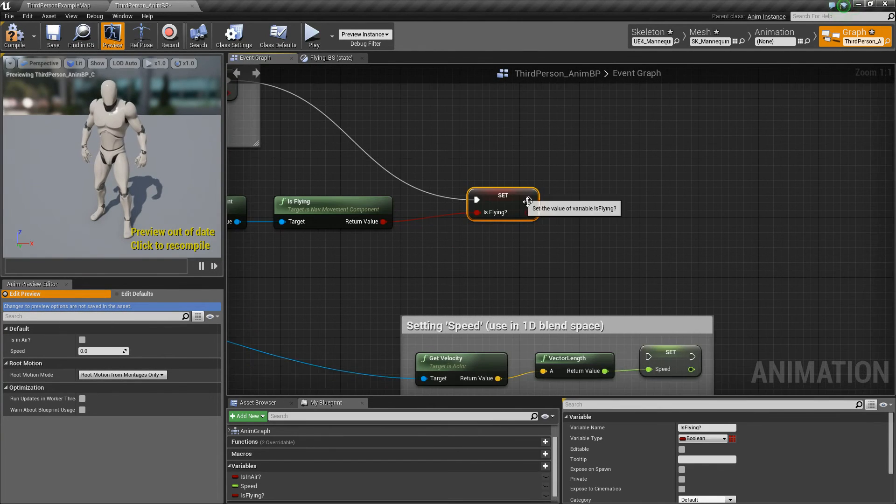
drag(529, 200, 649, 357)
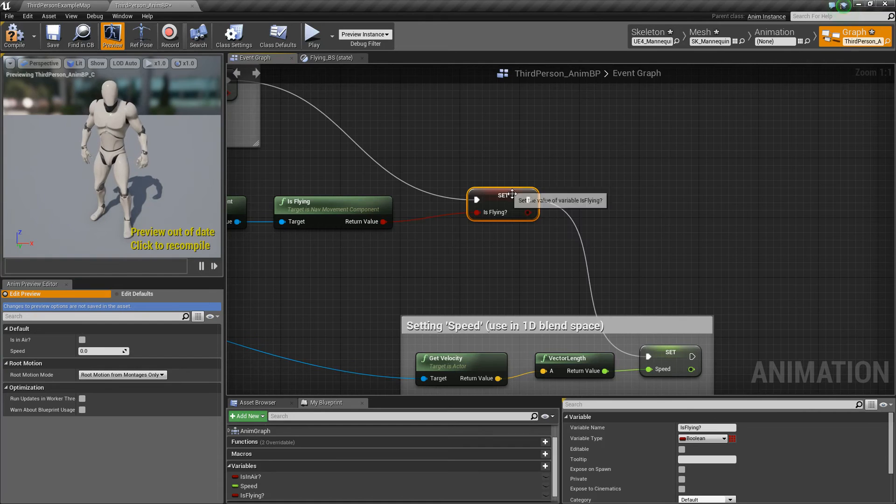
drag(511, 197, 489, 181)
click(15, 35)
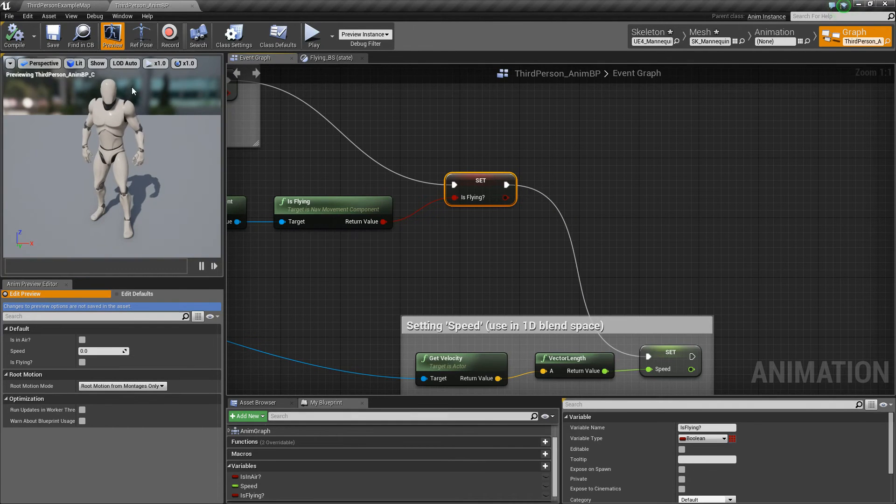
right_drag(342, 157, 472, 168)
scroll(472, 168, down, 4)
click(484, 238)
right_drag(484, 239, 563, 263)
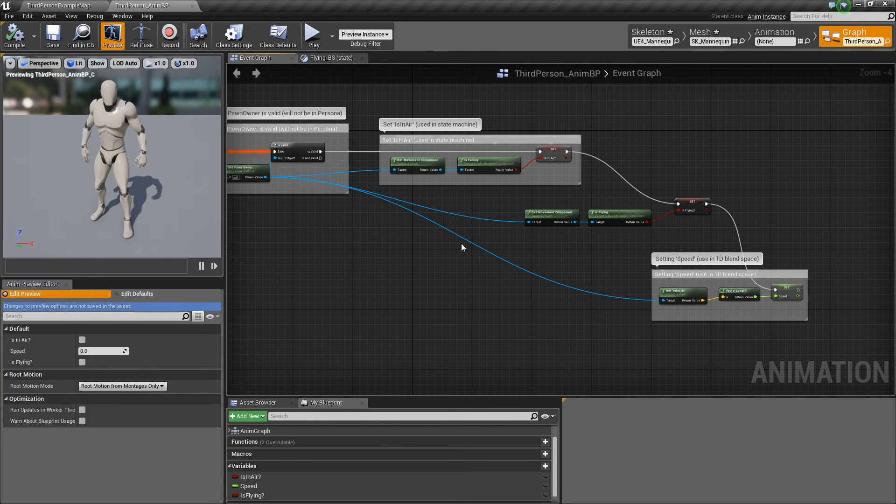
- Open the ThirdPersonCharacter blueprint from the level and bring up the Movement input section of its Event Graph
click(67, 6)
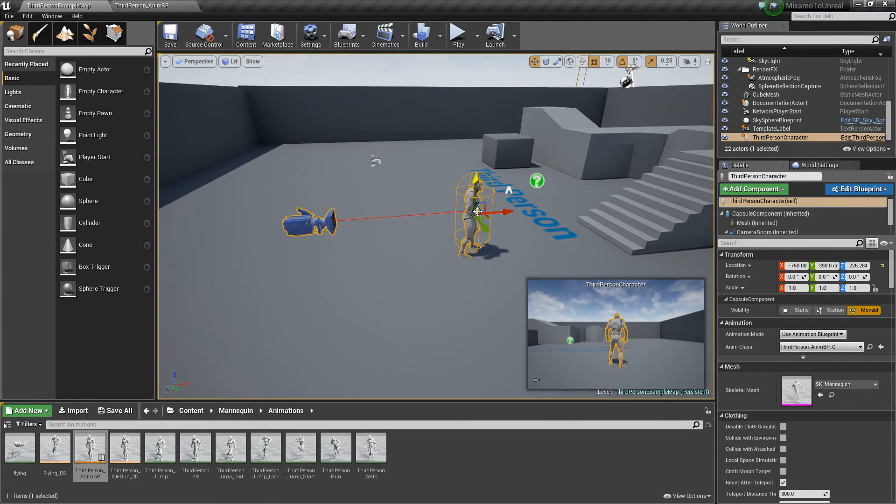
click(872, 141)
scroll(406, 243, down, 6)
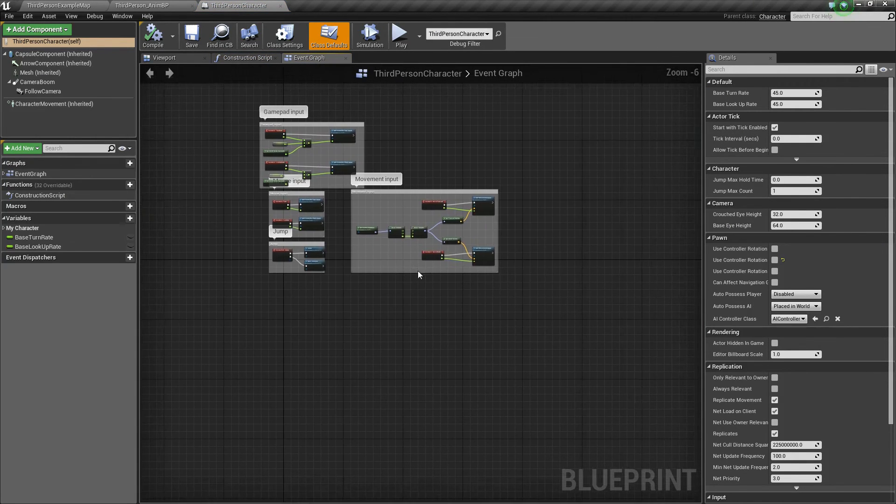
scroll(423, 220, up, 6)
right_drag(424, 215, 346, 208)
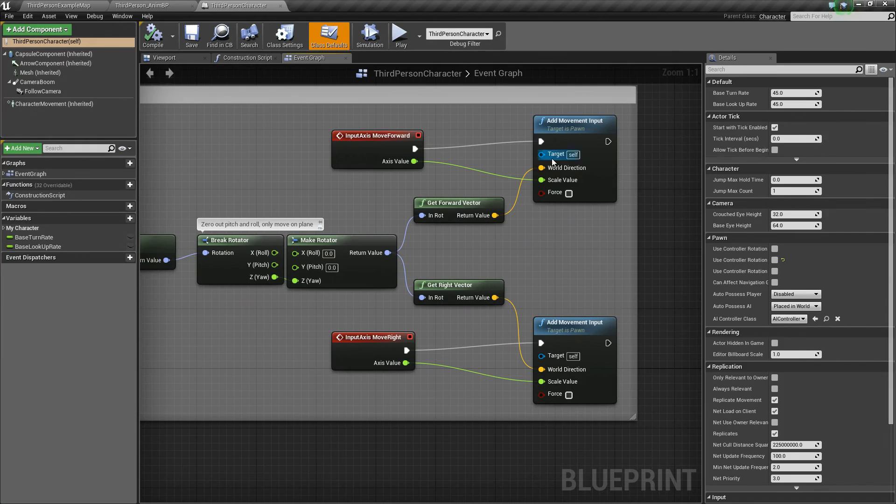
- Straighten the execution wires by aligning the forward Add Movement Input node and the InputAxis MoveRight node
drag(572, 126, 572, 134)
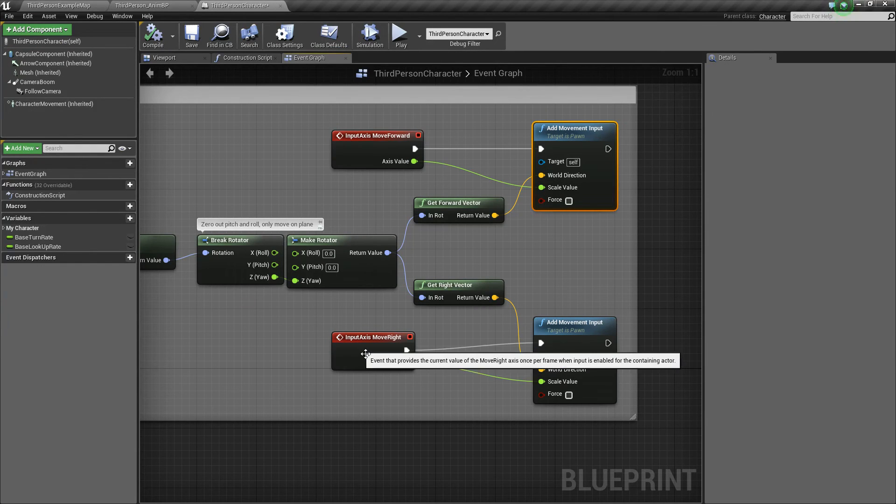
drag(366, 354, 374, 346)
click(556, 264)
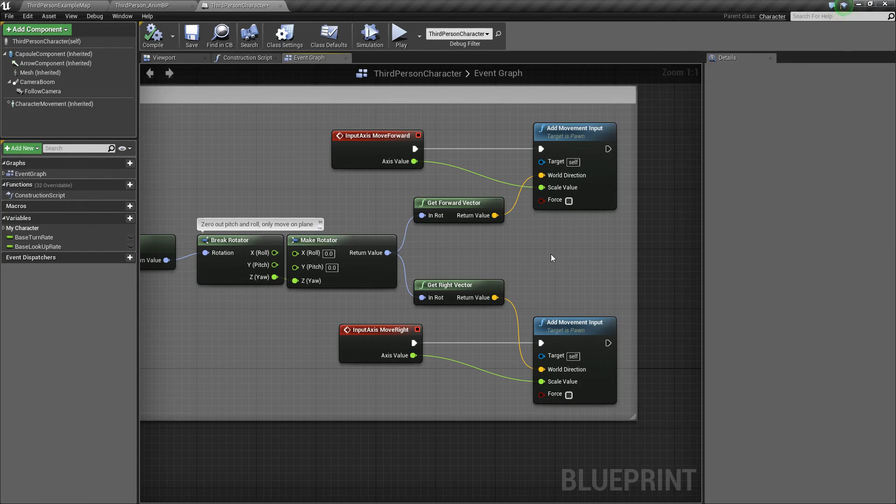
- Add an F keyboard event node in empty space beside the Movement input section
right_drag(553, 245, 301, 237)
scroll(372, 232, down, 1)
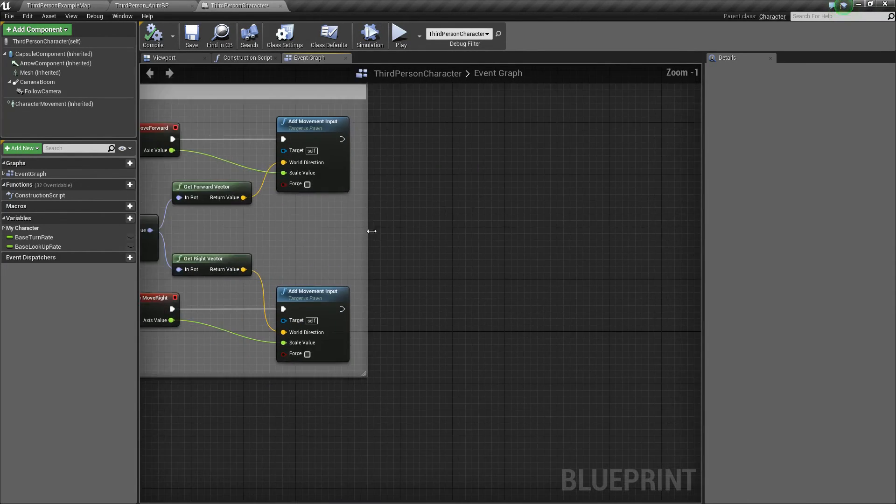
right_drag(371, 231, 279, 284)
right_drag(386, 280, 346, 257)
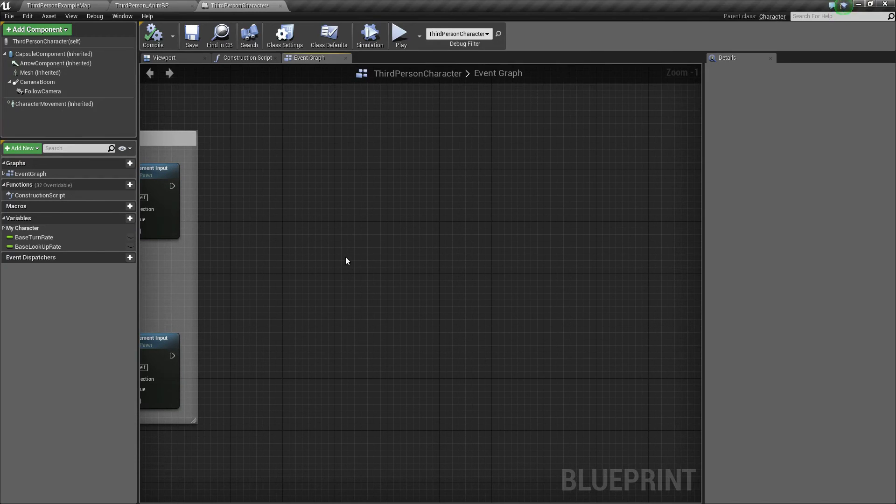
right_click(340, 242)
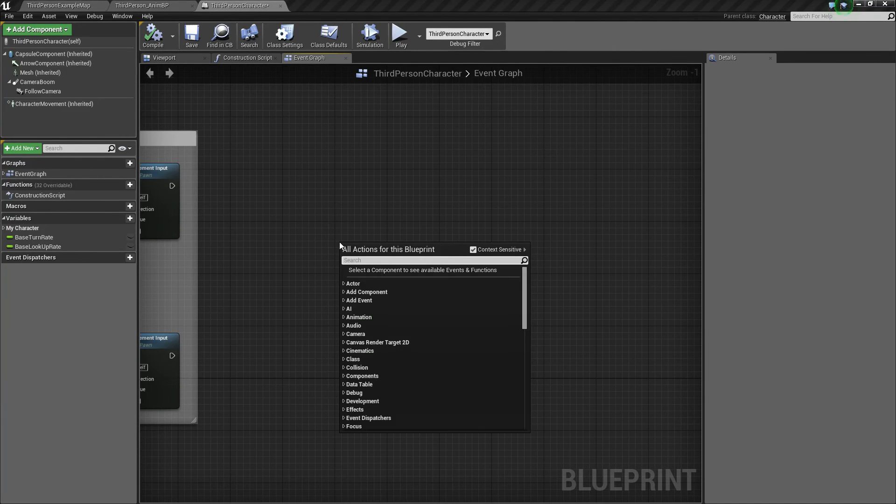
text(f)
click(378, 362)
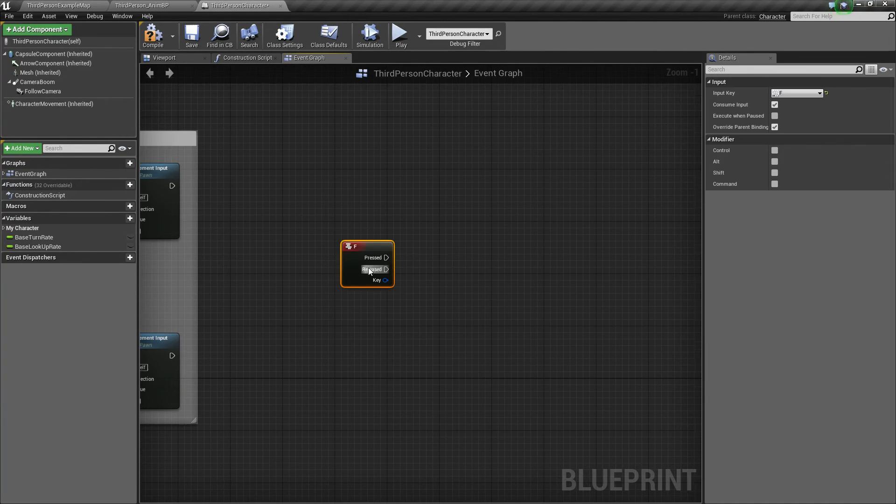
scroll(368, 268, up, 1)
right_drag(447, 263, 376, 241)
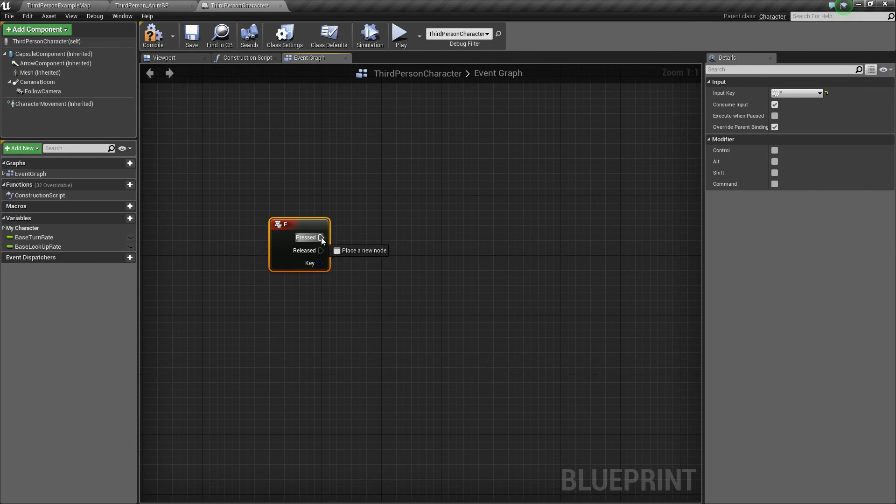
- Add a FlipFlop node driven by the F event's Pressed output and align it level with the event
drag(321, 237, 373, 237)
text(w)
key(BackSpace)
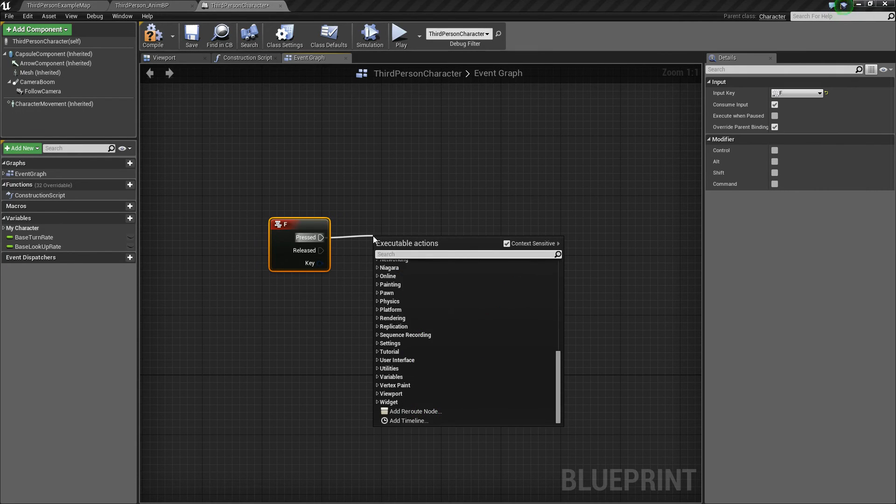
text(flipfl)
key(Return)
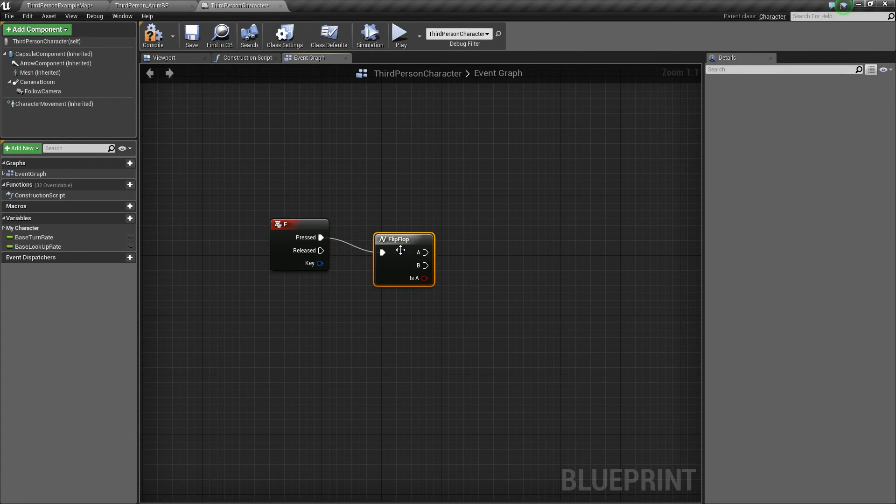
drag(400, 250, 393, 235)
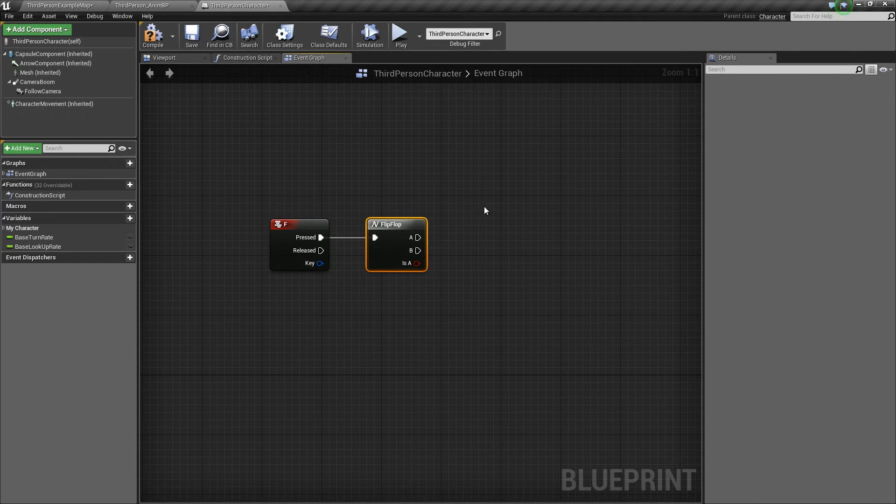
right_drag(482, 315, 444, 288)
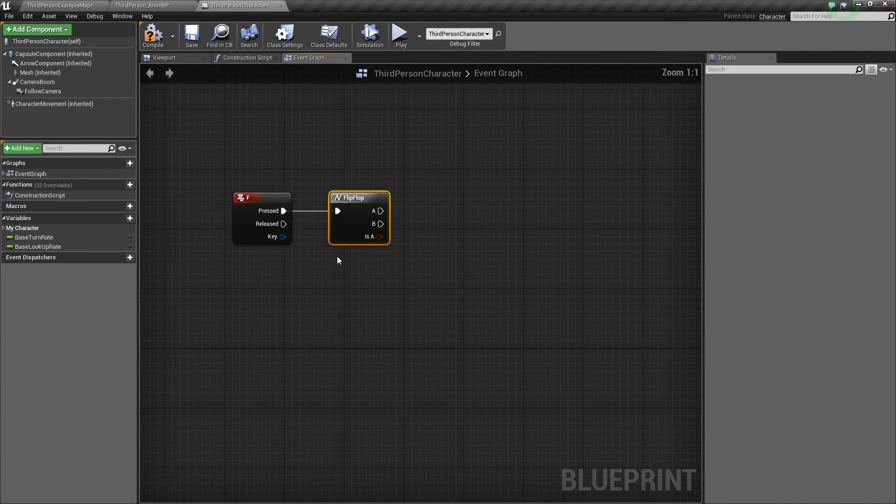
- Bring a CharacterMovement reference into the graph and add a Set Movement Mode node targeting it
click(49, 105)
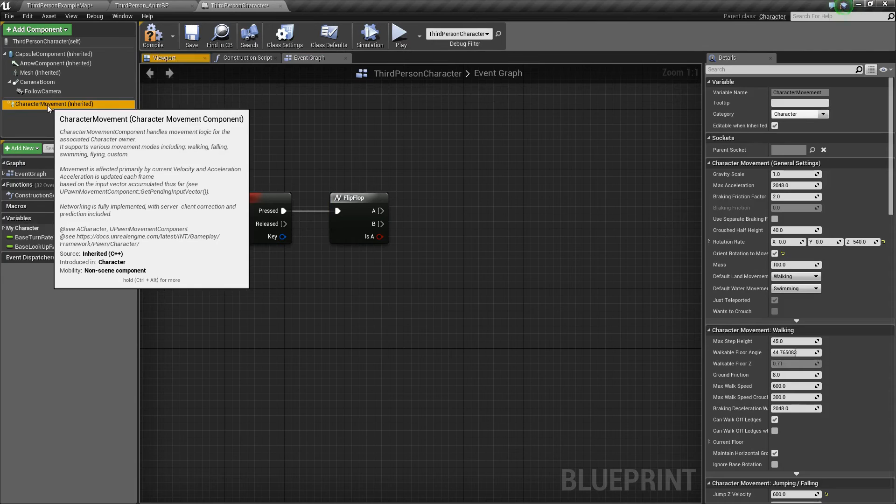
drag(46, 105, 439, 231)
text(set movemet)
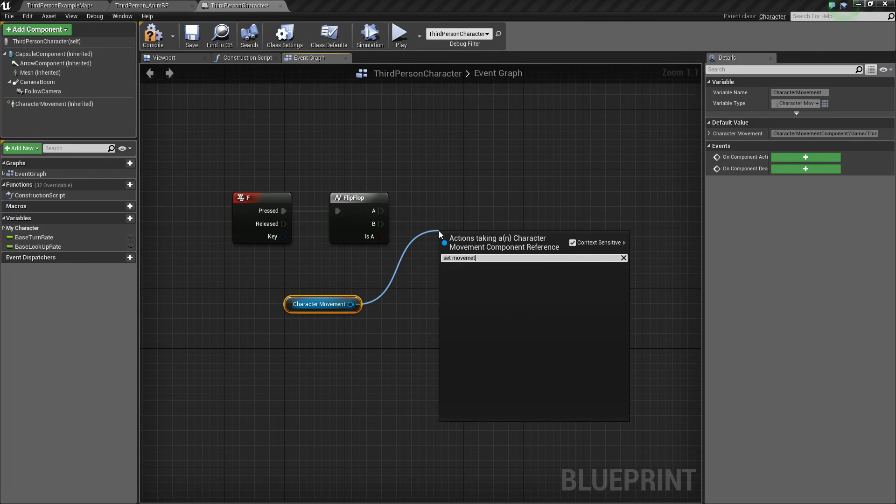
key(BackSpace)
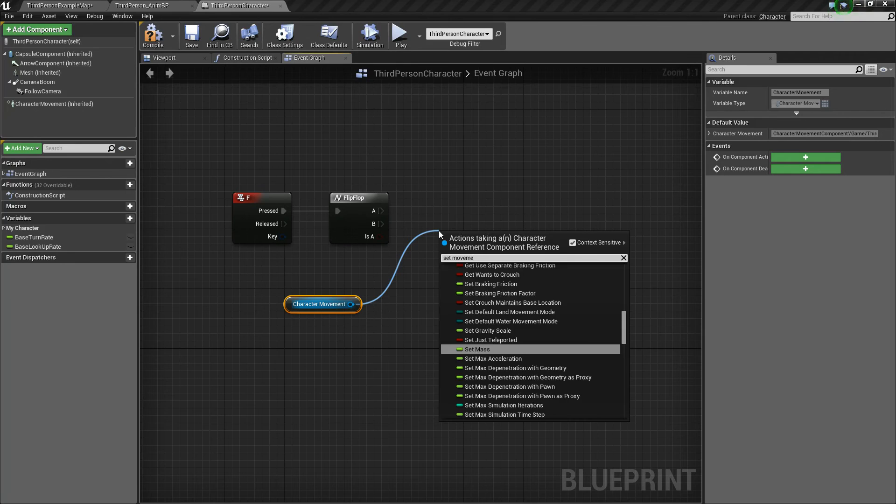
text(nt mode)
key(Return)
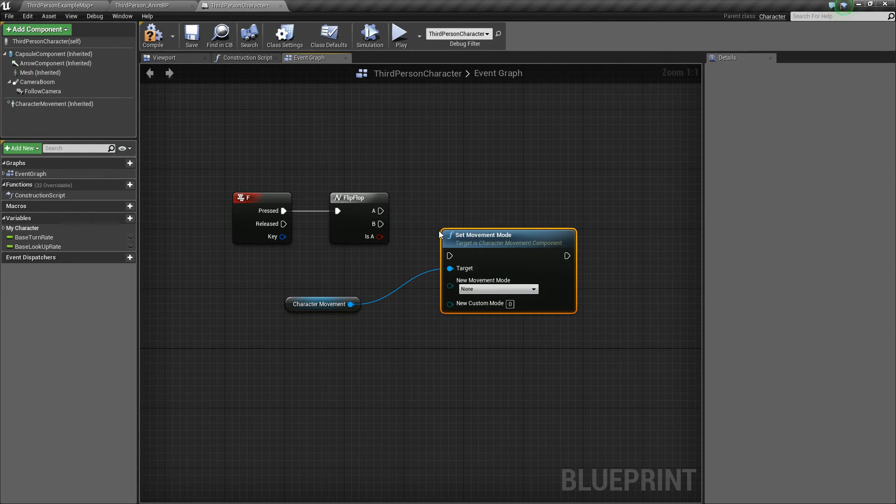
- Run Set Movement Mode from FlipFlop output A, aligned in line, with New Movement Mode set to Flying
drag(499, 246, 499, 216)
drag(381, 211, 496, 219)
click(473, 246)
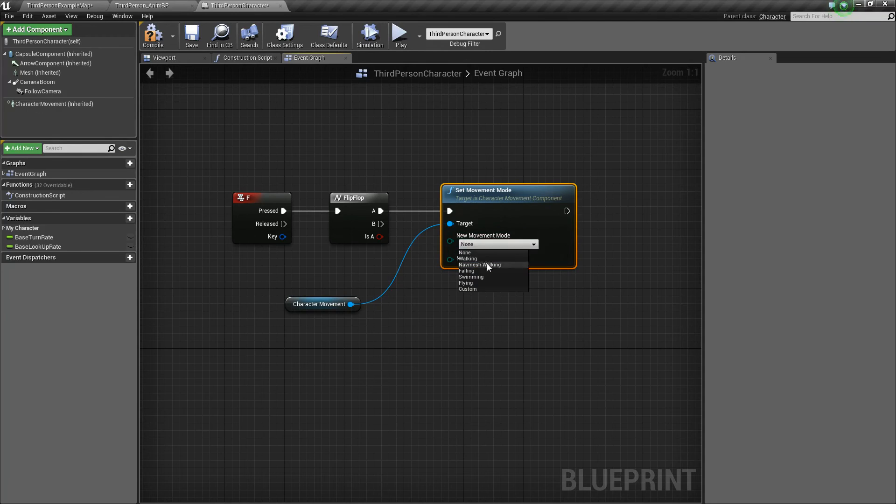
click(473, 282)
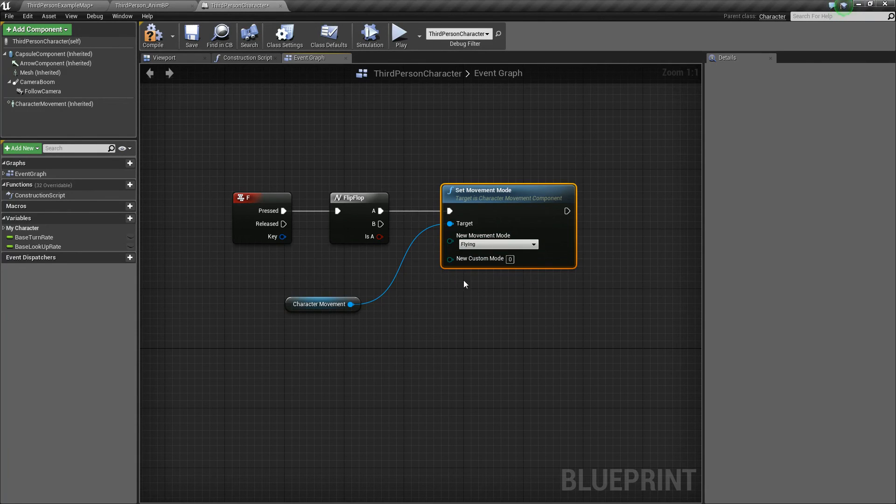
- Duplicate Set Movement Mode for FlipFlop output B with mode Walking, target Character Movement, and compile and save the blueprint
key(ctrl+c)
key(ctrl+v)
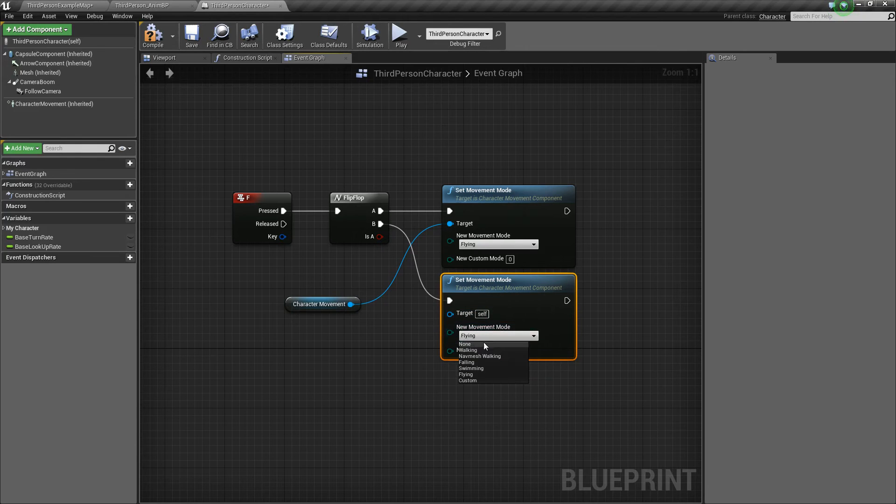
click(468, 351)
drag(350, 305, 450, 313)
right_drag(391, 341, 419, 340)
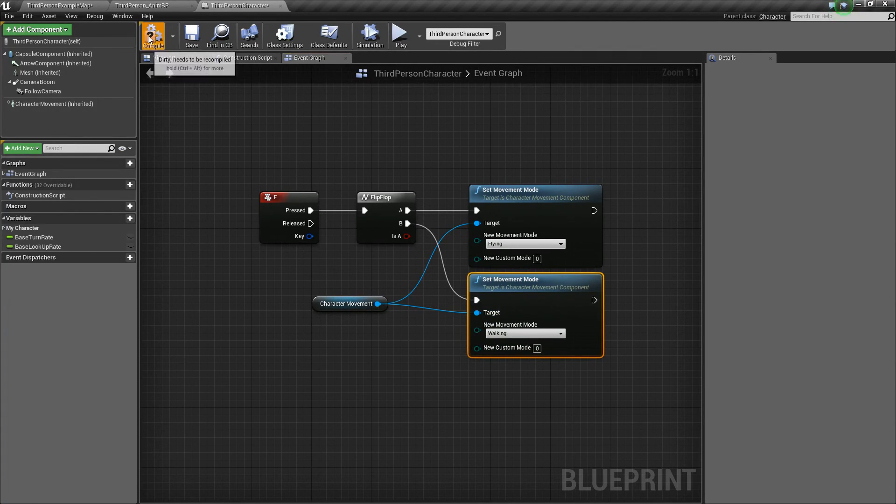
click(191, 36)
click(419, 346)
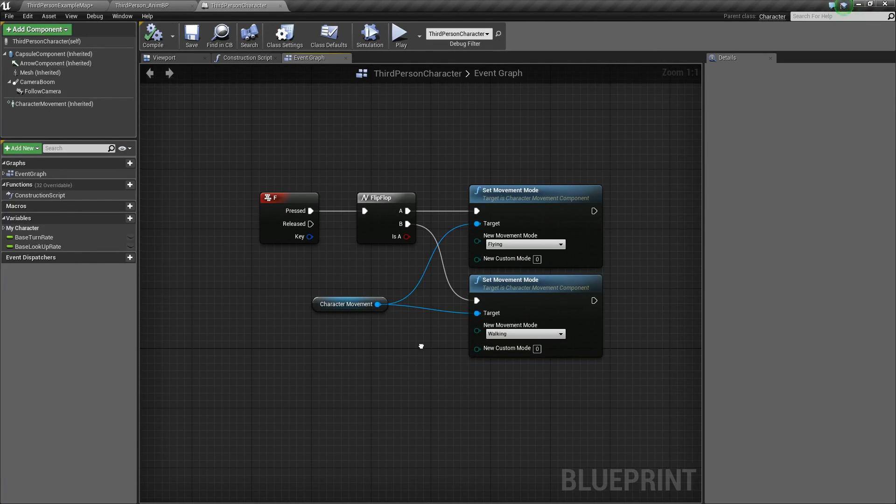
- Examine the Use Controller Rotation options among the character's own Pawn defaults, widening the label column to read them
right_drag(421, 346, 396, 388)
right_drag(311, 397, 470, 217)
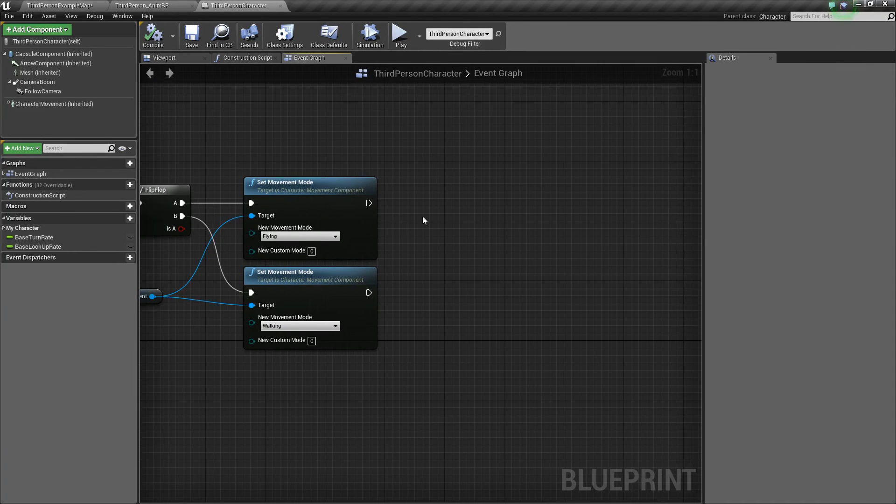
click(57, 41)
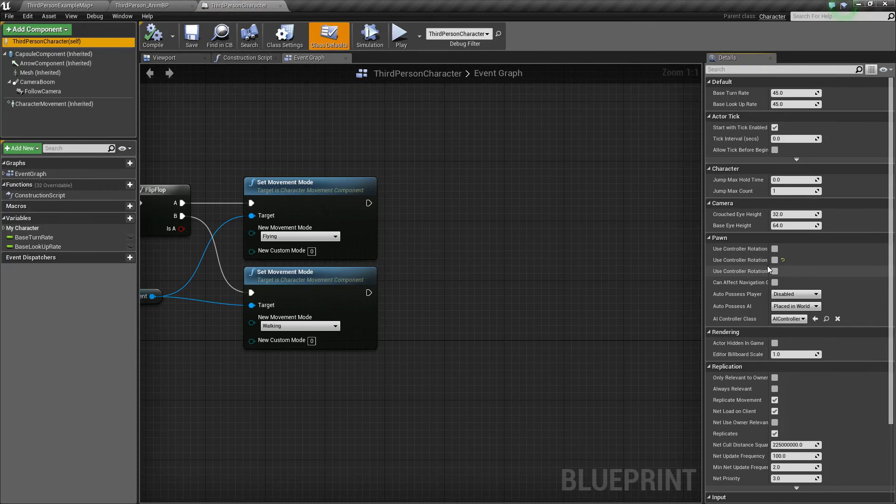
drag(769, 265, 800, 266)
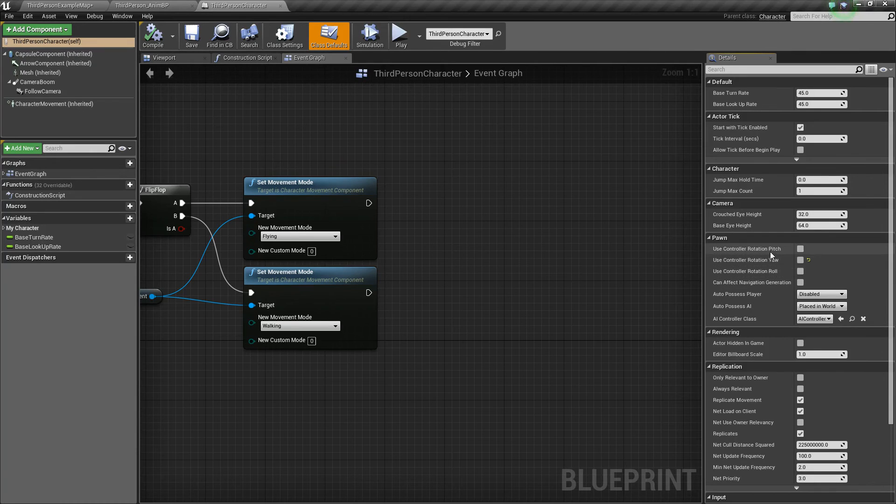
mouse_move(774, 252)
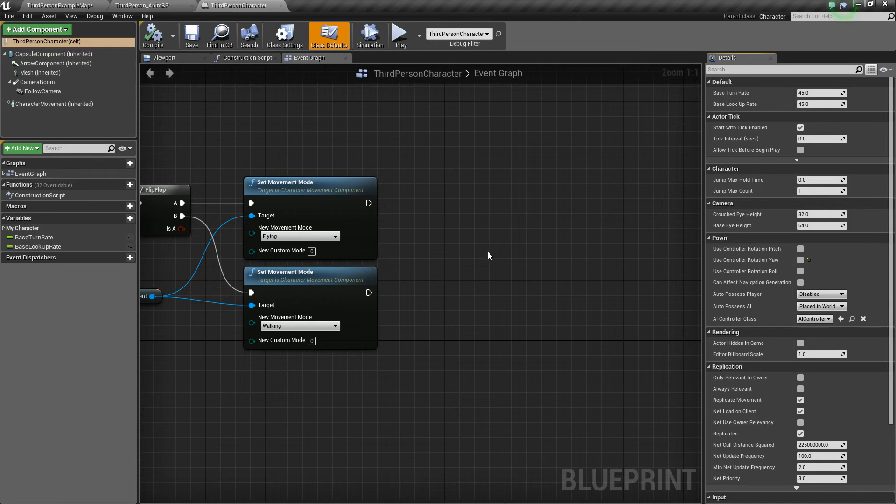
- Add a Set Use Controller Rotation Pitch node after the Flying Set Movement Mode node and align it
right_drag(477, 254, 393, 201)
scroll(464, 210, up, 1)
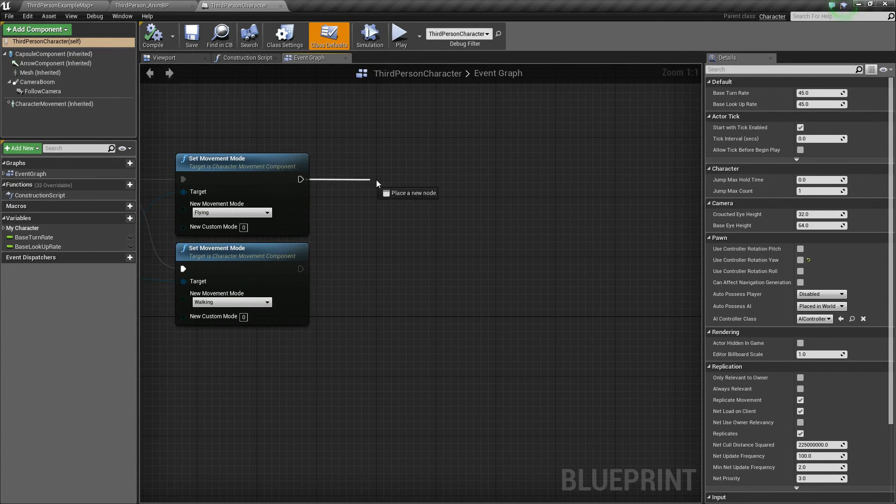
drag(377, 180, 391, 181)
text(set use )
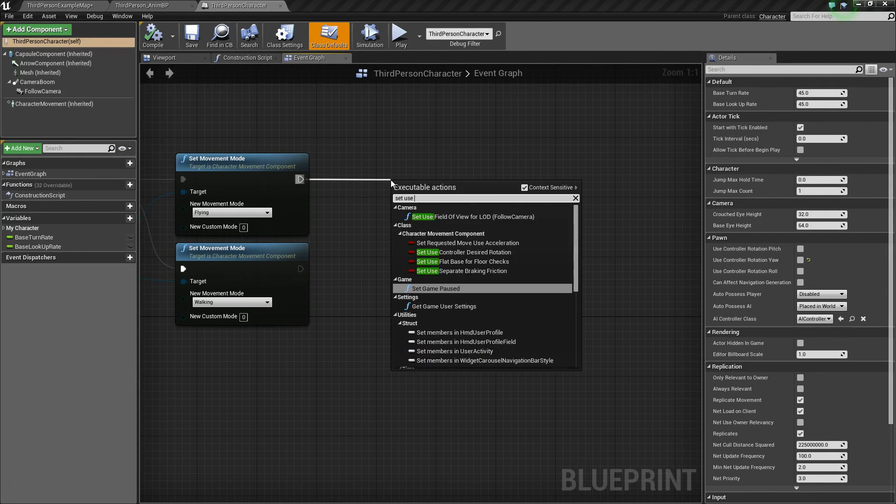
text(contr)
key(Return)
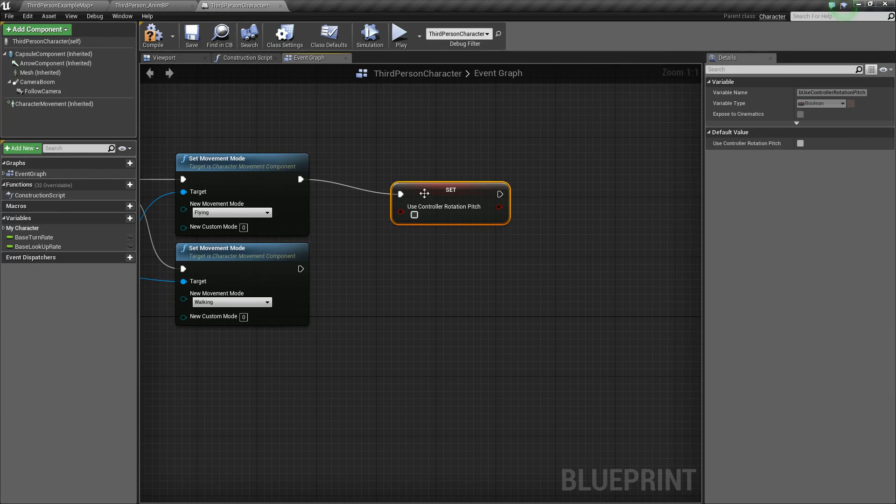
drag(425, 193, 387, 178)
- Chain a Set Use Controller Rotation Yaw node after the Pitch setter, feed it the pitch value, and enable Use Controller Rotation Pitch
drag(461, 179, 492, 179)
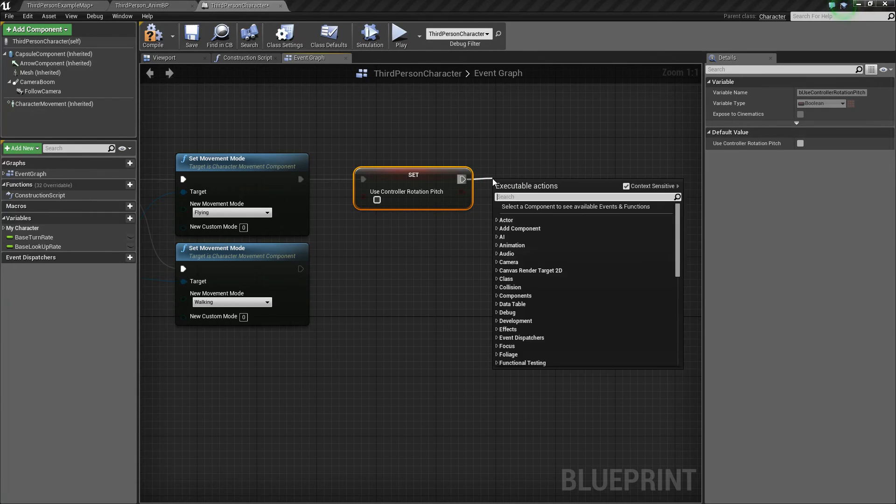
text(set use contro)
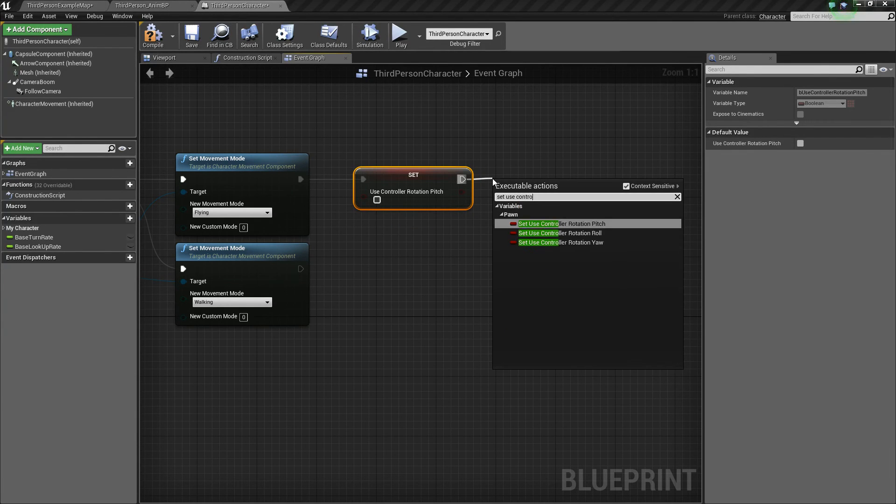
text(ller)
click(599, 242)
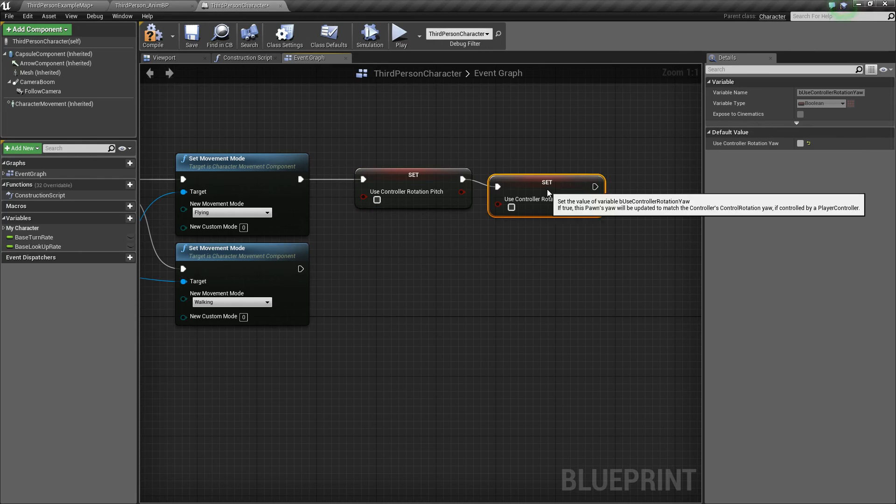
drag(547, 189, 547, 181)
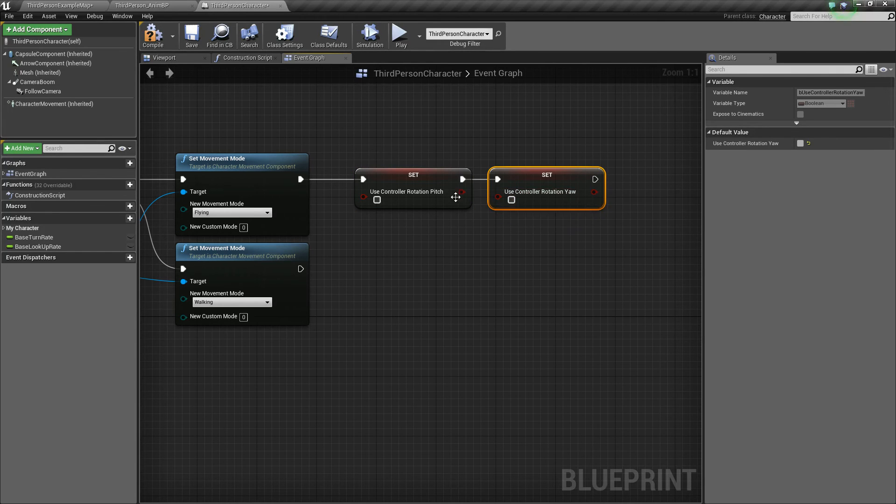
drag(479, 196, 505, 195)
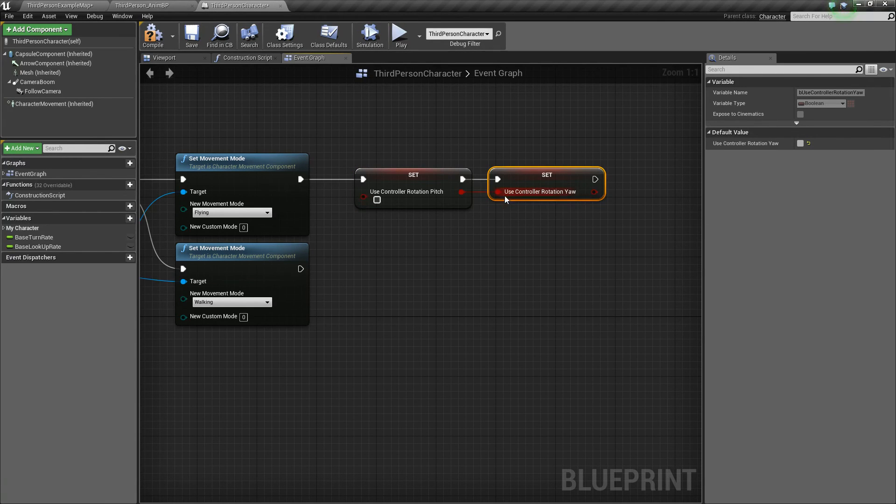
click(378, 200)
- Duplicate the Pitch and Yaw setters onto the Walking branch and disable Use Controller Rotation Pitch in the copy
right_drag(422, 253, 410, 231)
drag(394, 237, 511, 154)
right_drag(471, 266, 488, 250)
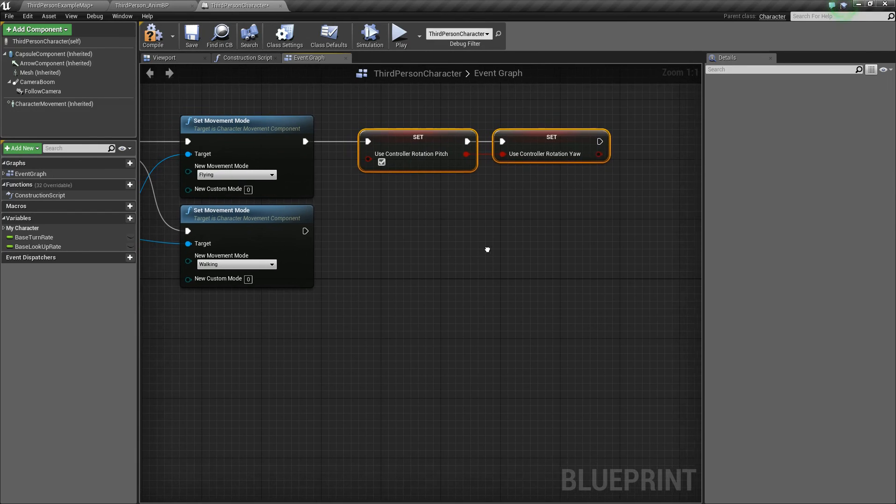
key(ctrl+c)
key(ctrl+v)
drag(422, 245, 407, 224)
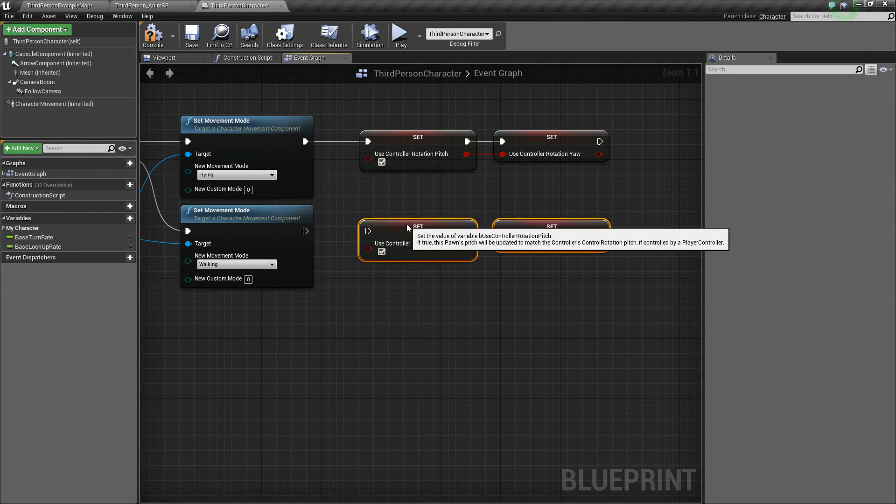
click(382, 253)
click(458, 304)
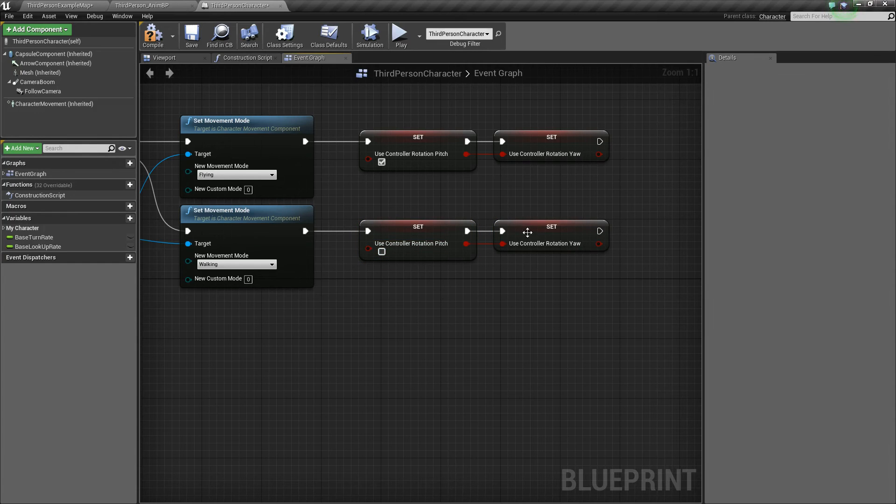
right_drag(489, 300, 541, 302)
right_drag(303, 339, 355, 339)
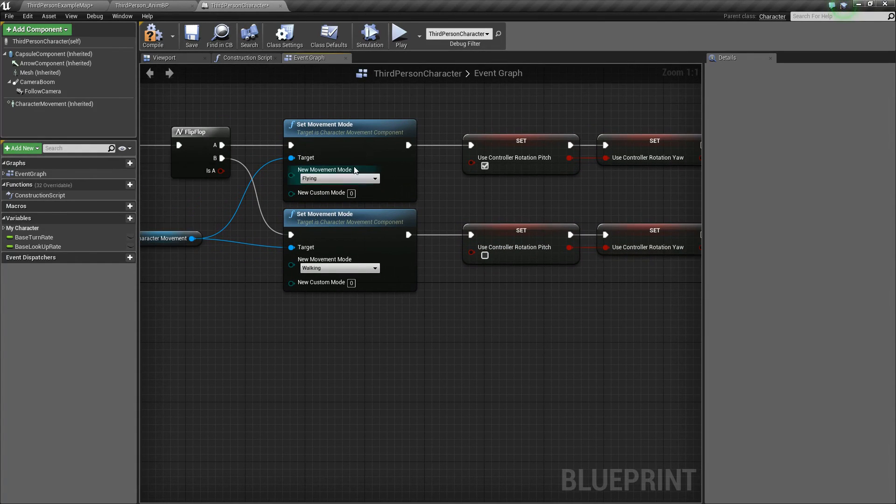
right_drag(561, 214, 571, 195)
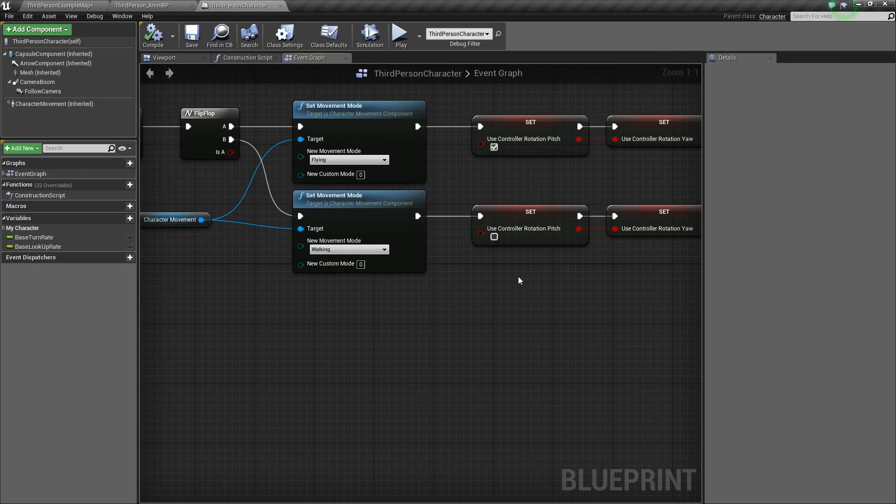
- Add a SetActorRotation node after the Walking branch's Use Controller Rotation Yaw setter and align it in line
right_drag(521, 280, 373, 233)
right_drag(569, 277, 421, 295)
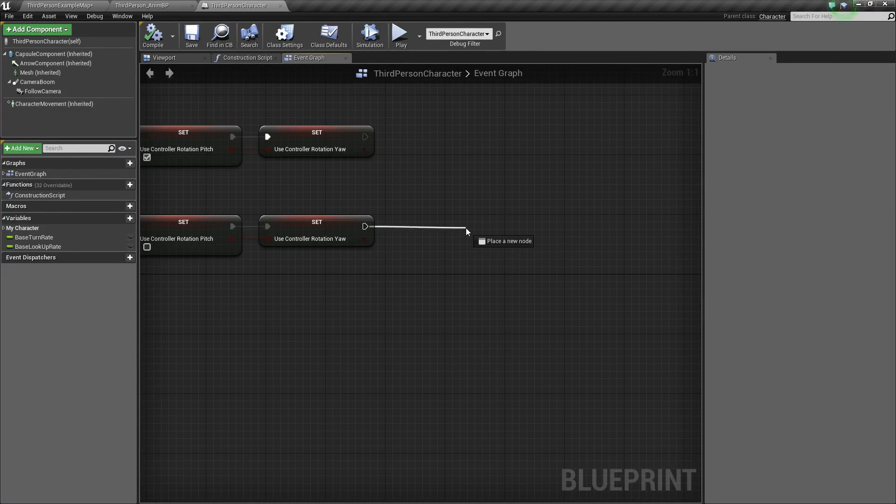
drag(466, 228, 500, 226)
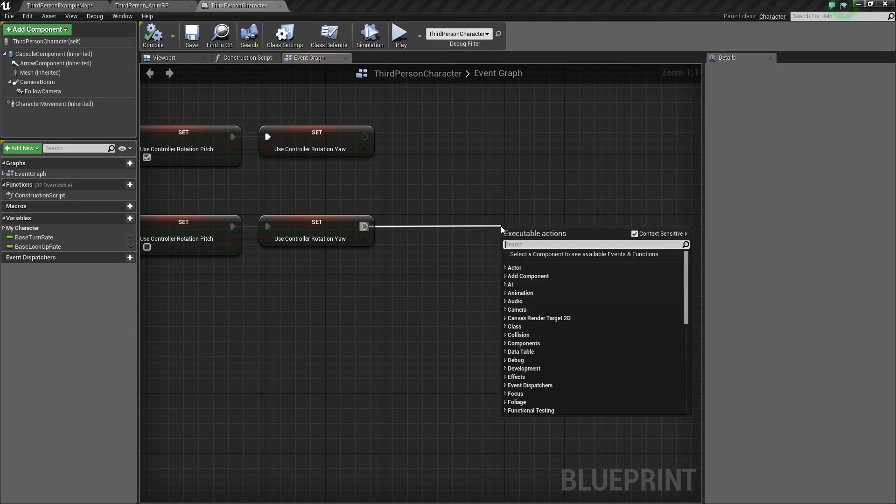
text(set actor ro)
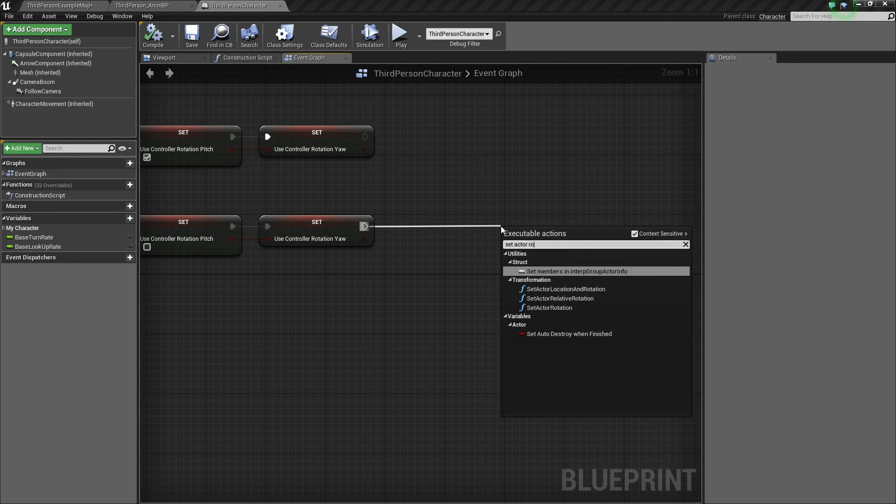
text(tation)
key(Return)
drag(572, 260, 539, 225)
- Move the SetActorRotation node farther from the Yaw setter to free space between them
right_drag(483, 310, 530, 309)
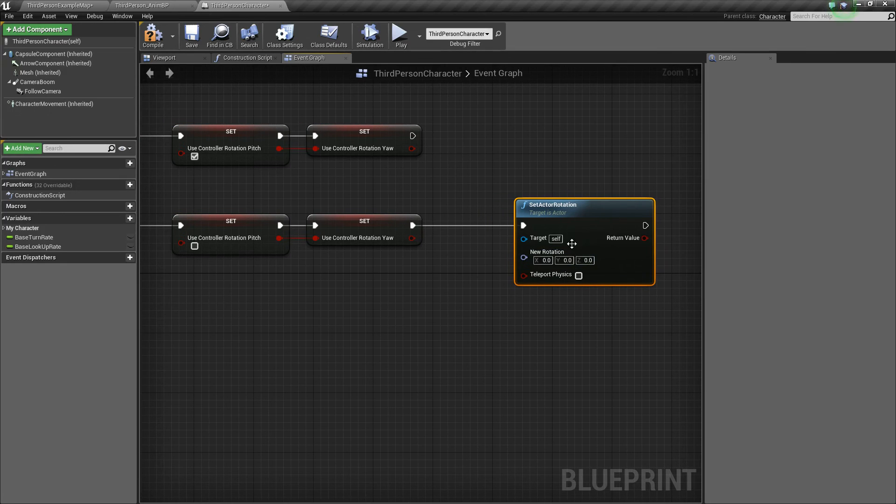
drag(571, 216, 604, 216)
click(484, 290)
right_drag(484, 287, 534, 245)
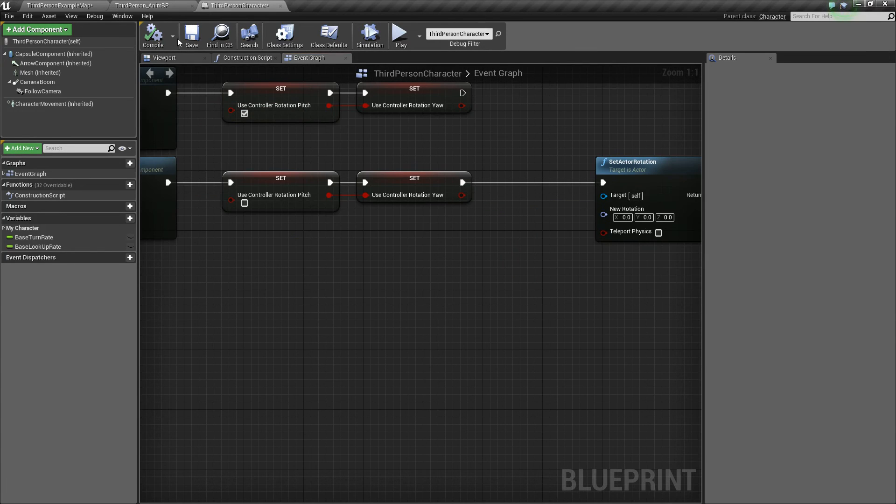
- In the Movement input group, move the Get Forward Vector and Get Right Vector nodes close together beside the Make Rotator node
right_drag(194, 284, 438, 303)
scroll(438, 302, down, 4)
right_drag(349, 319, 545, 330)
right_drag(364, 241, 436, 324)
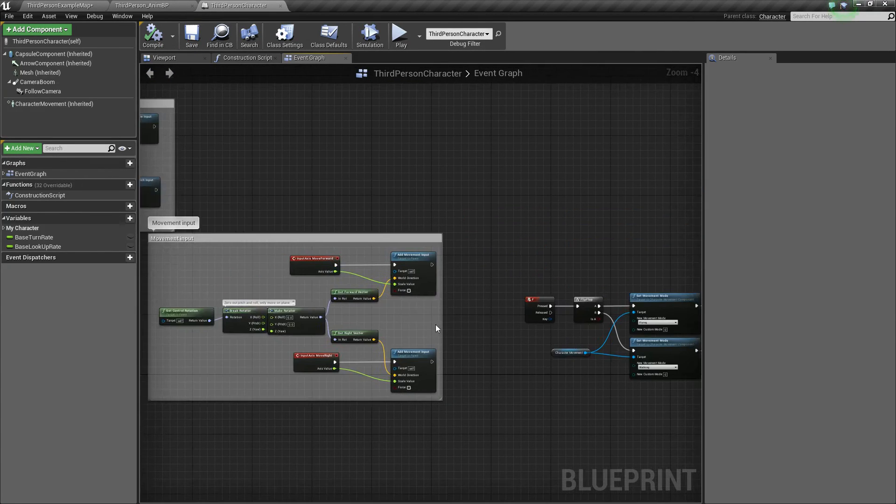
scroll(403, 316, up, 4)
right_drag(387, 310, 493, 345)
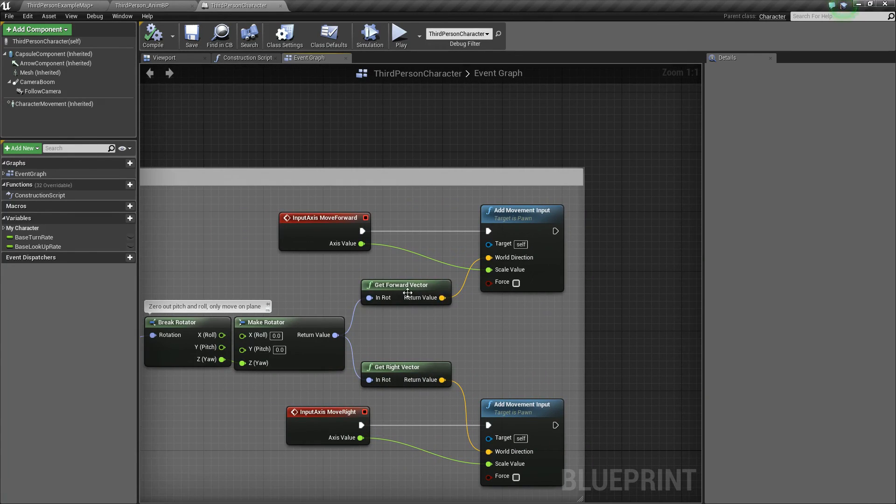
drag(407, 292, 408, 329)
drag(408, 371, 407, 357)
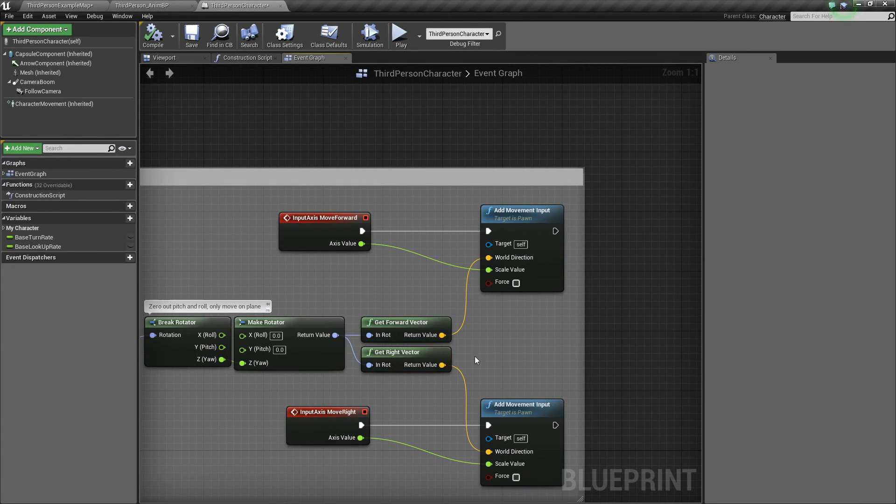
- Insert a Branch node between InputAxis MoveForward and its Add Movement Input node
right_drag(503, 346, 517, 366)
right_drag(422, 312, 449, 345)
drag(384, 286, 411, 256)
text(branch)
key(Return)
right_drag(383, 320, 464, 283)
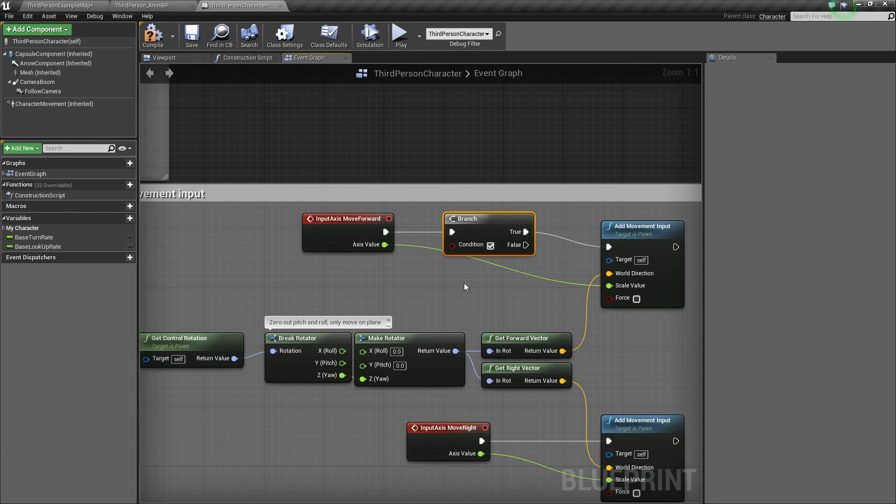
- Add a Character Movement reference with an Is Flying node, and feed its result into the MoveForward Branch's Condition
right_drag(324, 285, 373, 272)
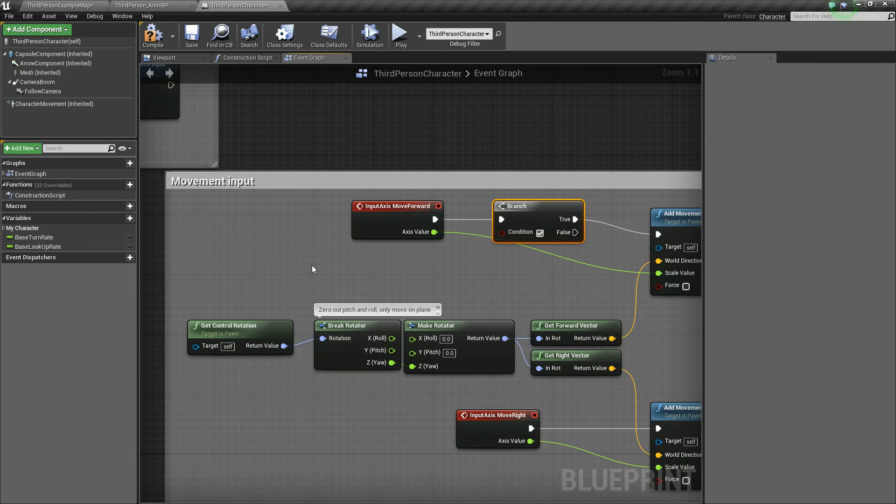
drag(51, 103, 231, 264)
drag(290, 267, 324, 270)
text(is fly)
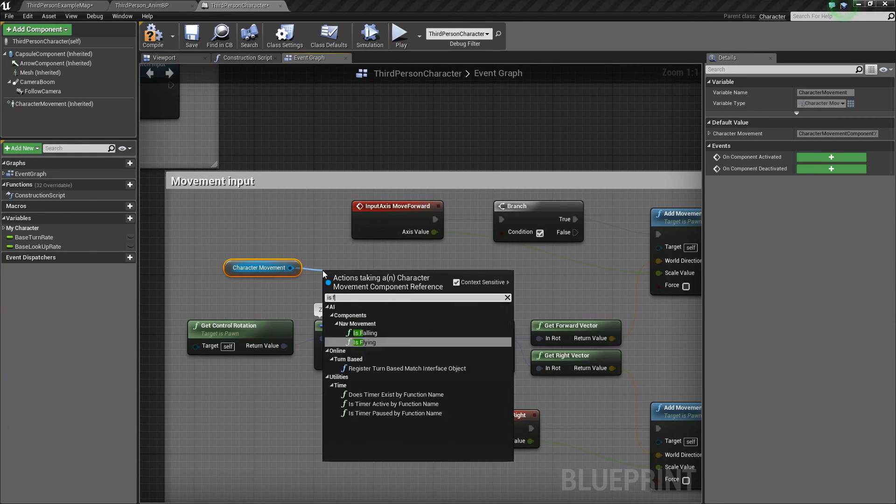
key(Return)
right_drag(452, 273, 389, 283)
drag(361, 288, 440, 242)
drag(173, 280, 180, 295)
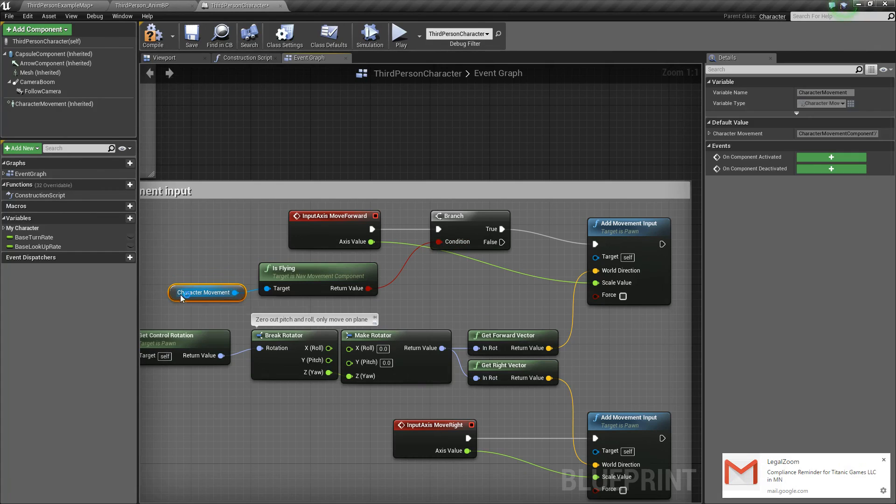
click(441, 288)
right_drag(500, 297, 447, 339)
click(884, 460)
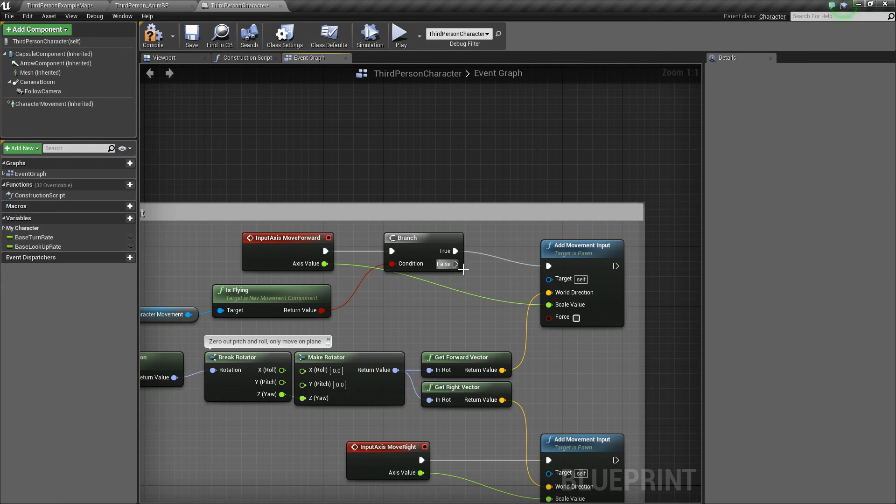
- Rewire the forward Add Movement Input to the Branch's False output and place a copy of the node above the Movement input group
drag(463, 269, 550, 266)
right_drag(491, 308, 471, 327)
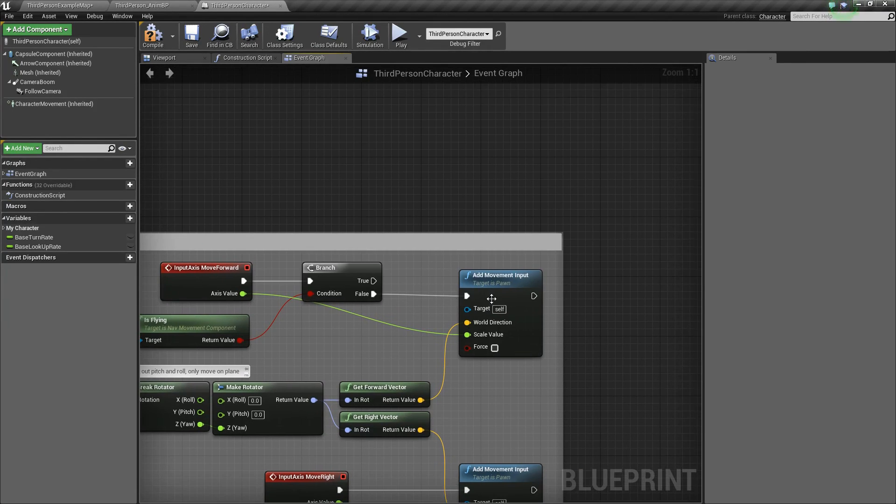
key(ctrl+v)
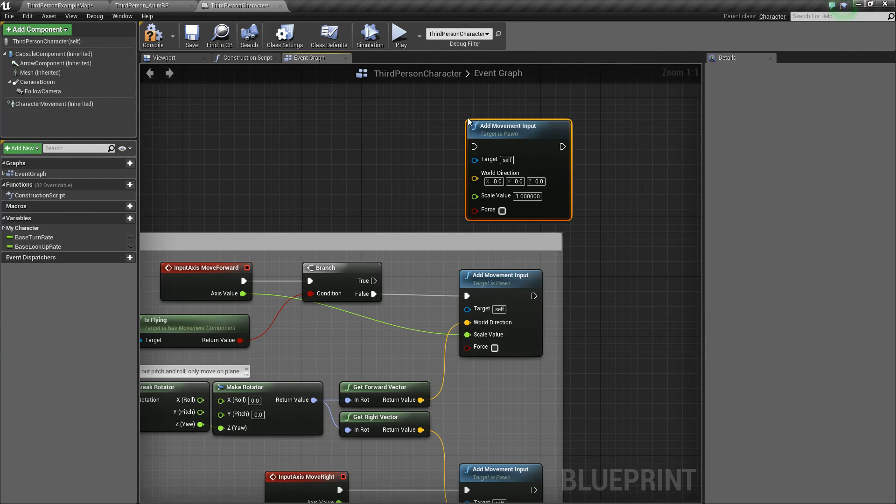
drag(516, 133, 507, 119)
right_drag(287, 267, 340, 255)
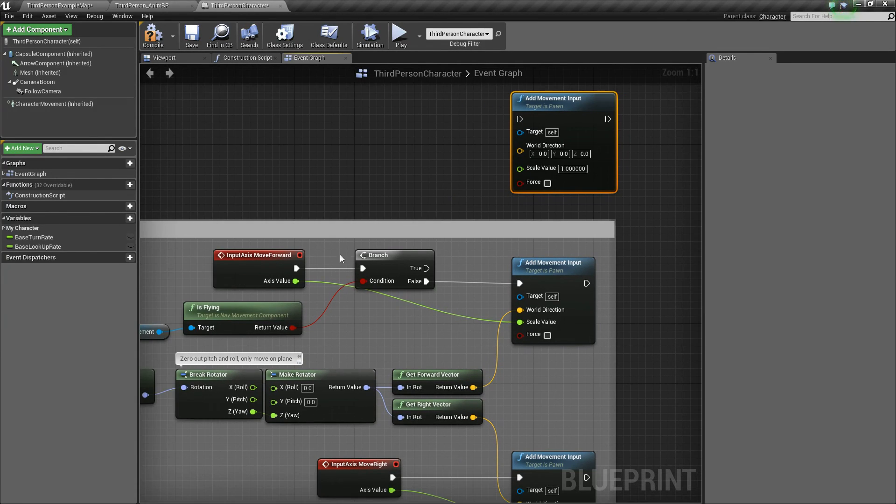
- Connect the MoveForward Axis Value to the copied Add Movement Input's Scale Value and the Branch's True output to its execution input
drag(302, 281, 465, 163)
drag(519, 170, 519, 169)
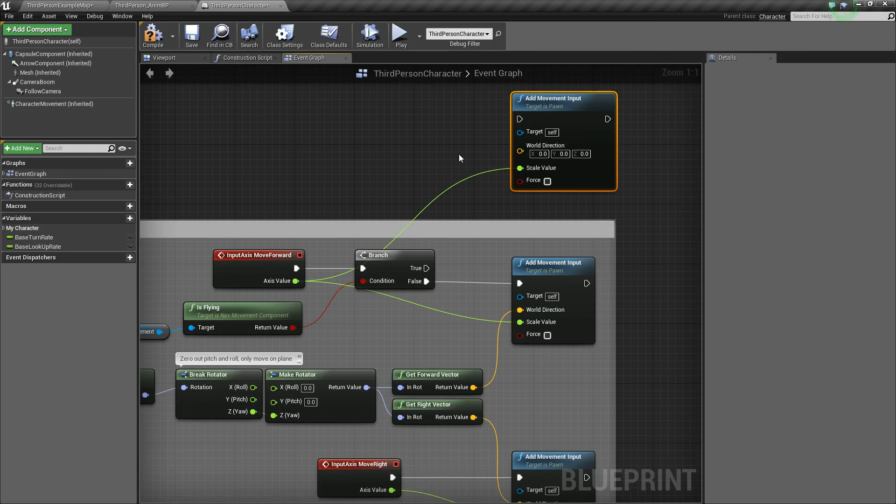
right_drag(429, 266, 420, 297)
drag(417, 301, 597, 139)
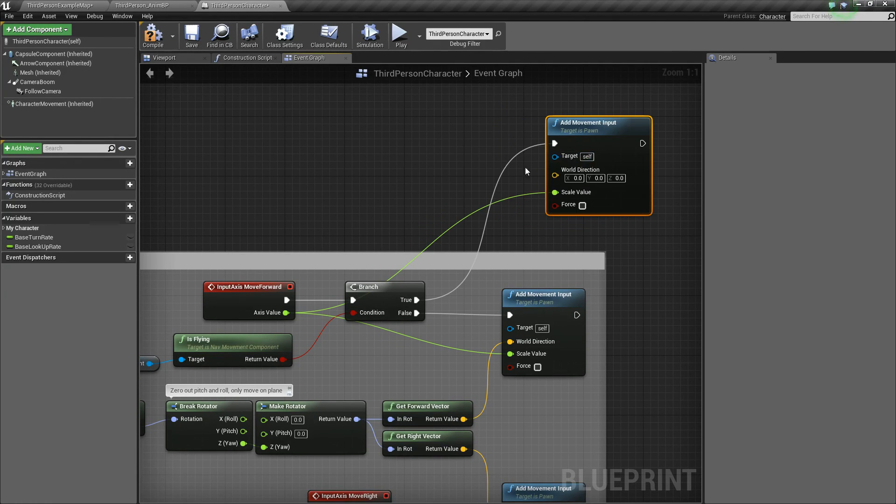
- Add a Follow Camera reference above the Movement input group and attach a Get Forward Vector node to it
right_drag(435, 167, 458, 178)
drag(55, 90, 225, 178)
right_drag(342, 192, 298, 208)
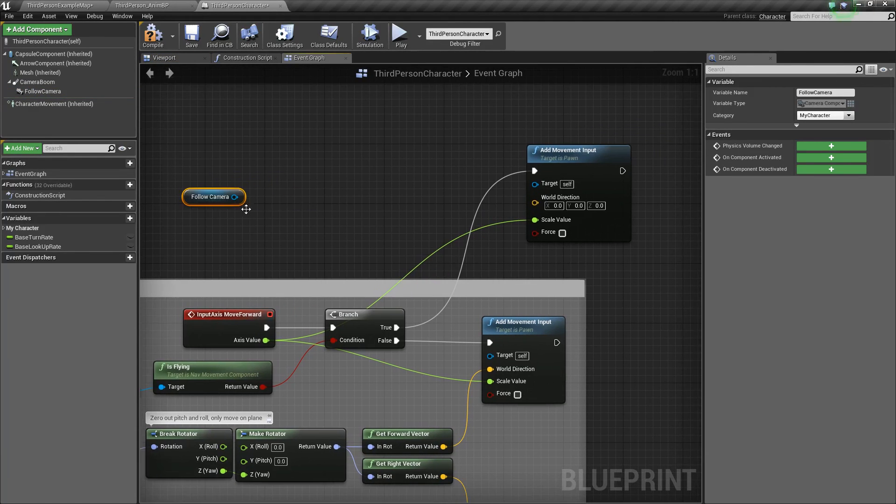
drag(234, 197, 267, 197)
text(get forward vector)
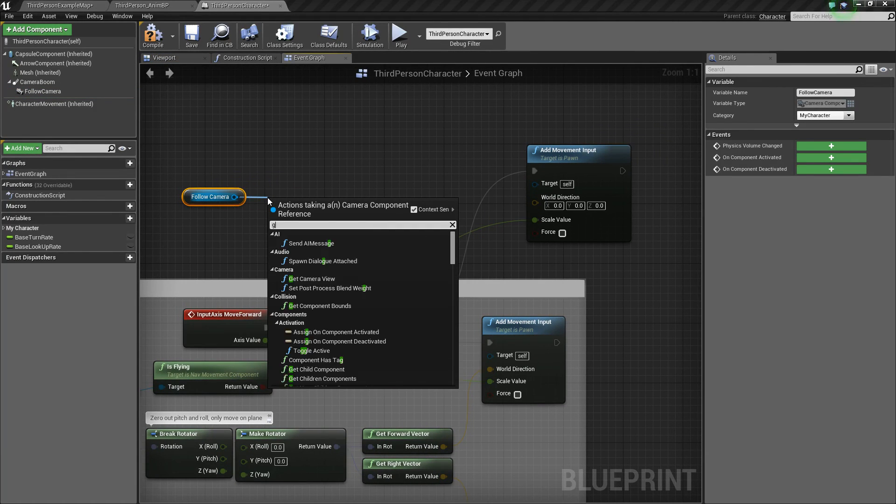
key(Return)
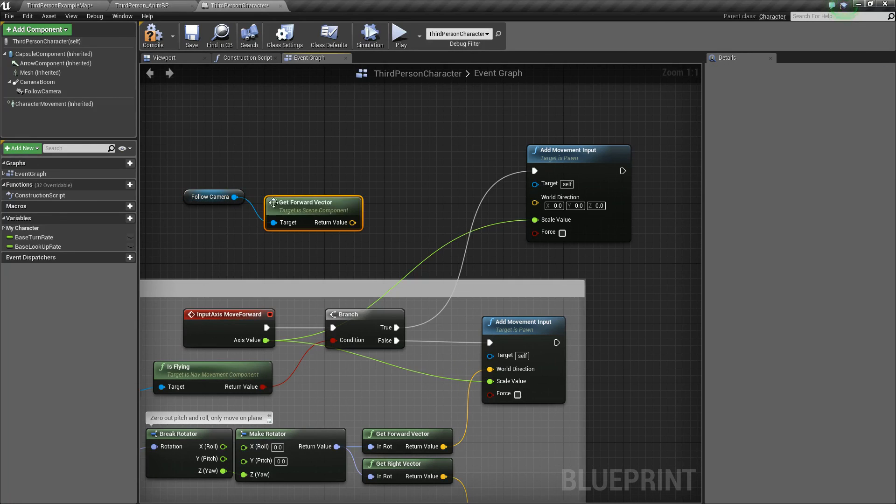
- Arrange the camera's Get Forward Vector nodes, connect the vector to the copied Add Movement Input's World Direction, and save the blueprint
drag(313, 206, 319, 176)
drag(310, 142, 225, 204)
drag(316, 189, 542, 205)
click(447, 195)
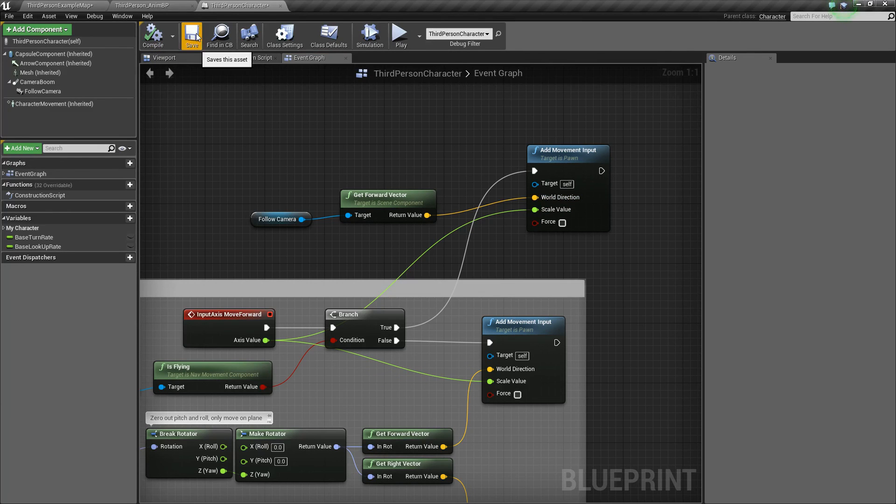
- Enable Can Fly and set Max Fly Speed to 1000 on the CharacterMovement component, and compile and save the blueprint
right_drag(471, 276, 400, 212)
scroll(400, 211, down, 2)
right_drag(514, 236, 569, 209)
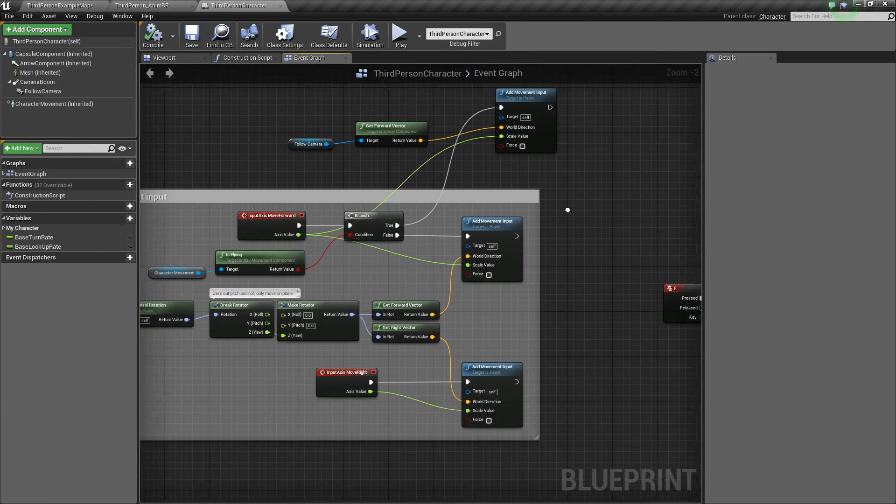
click(44, 103)
click(730, 71)
text(fly)
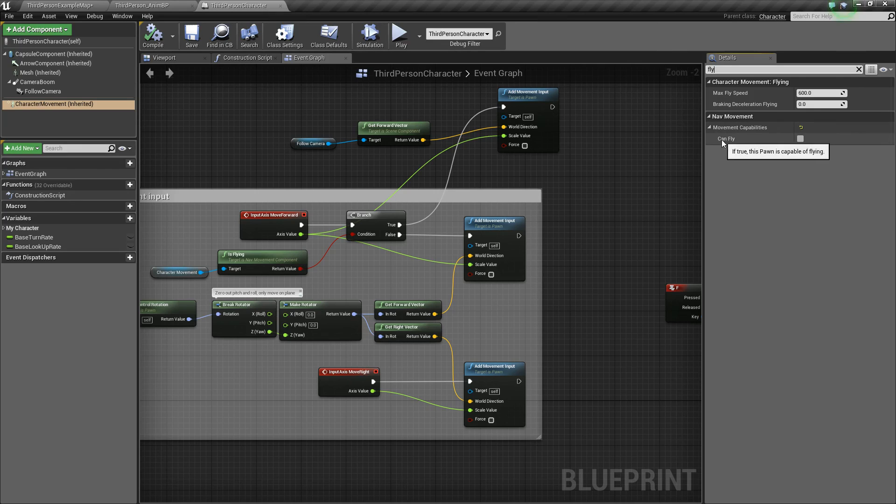
click(800, 139)
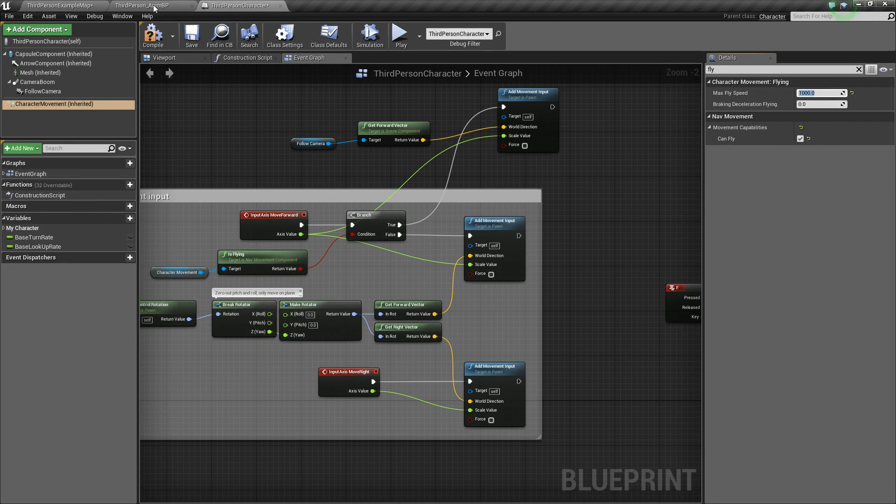
click(178, 35)
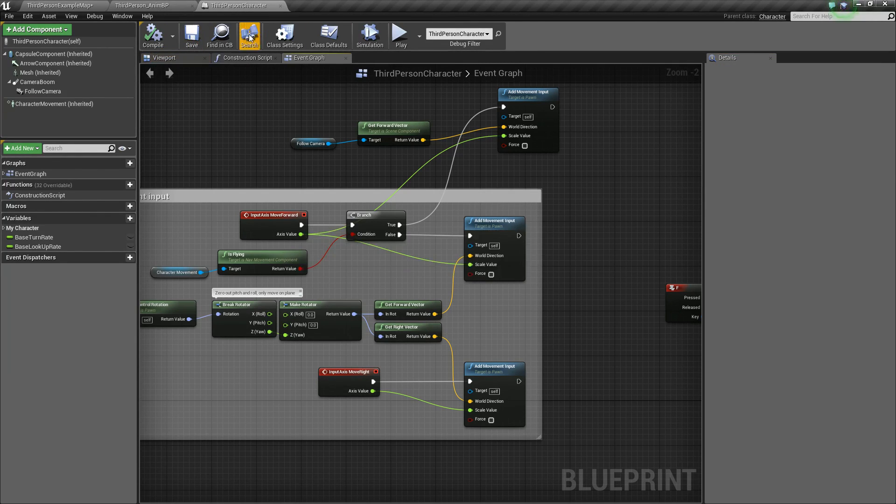
- Playtest the character's running, jumping and flying in the game preview, and end the session
click(400, 38)
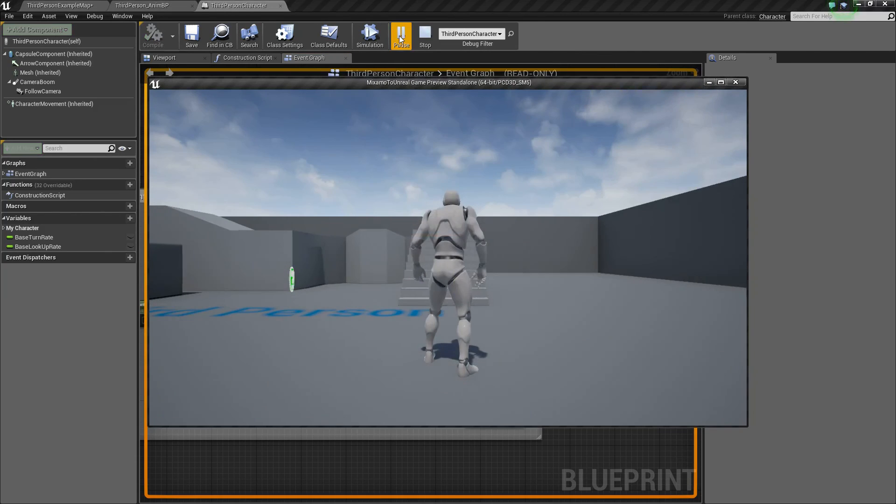
click(480, 172)
key(w)
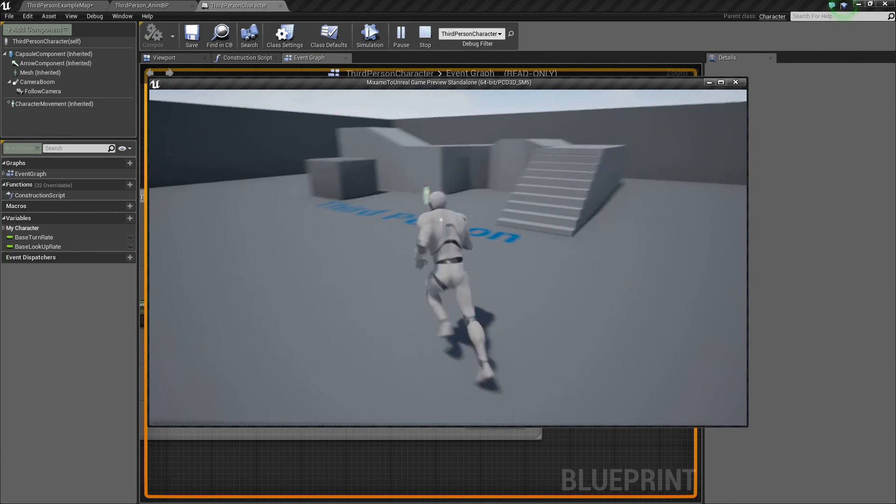
key(space)
key(a)
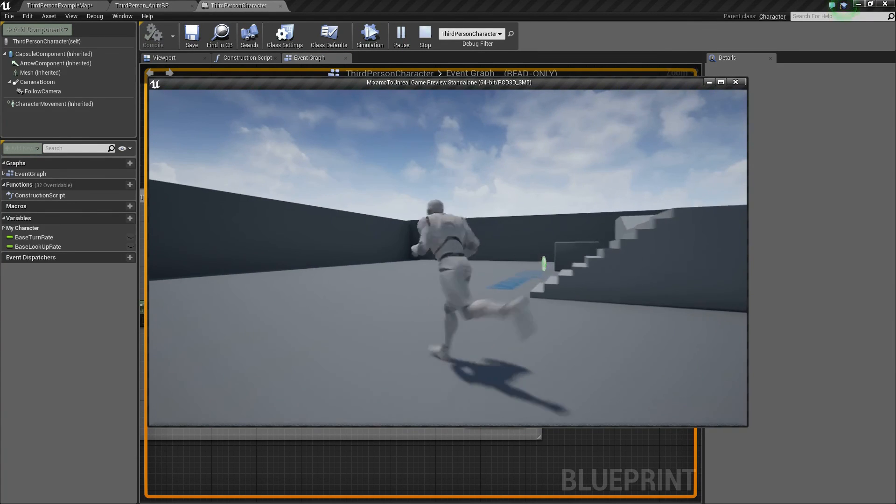
key(w)
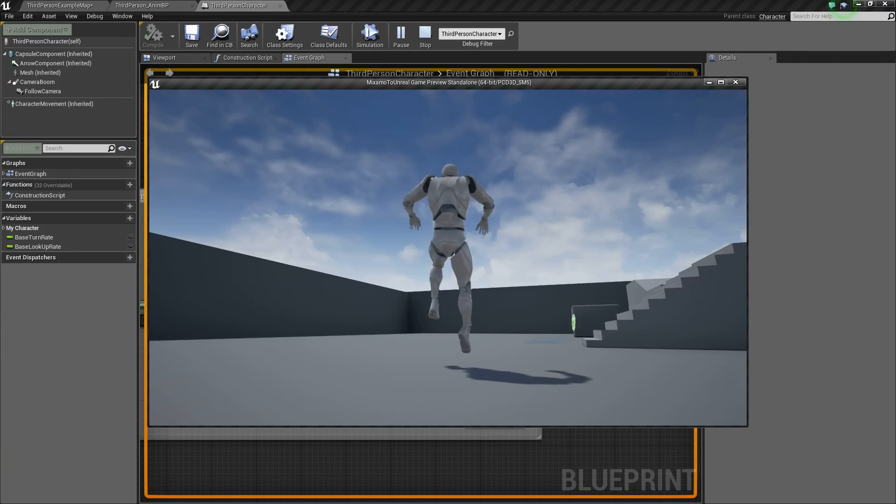
key(w)
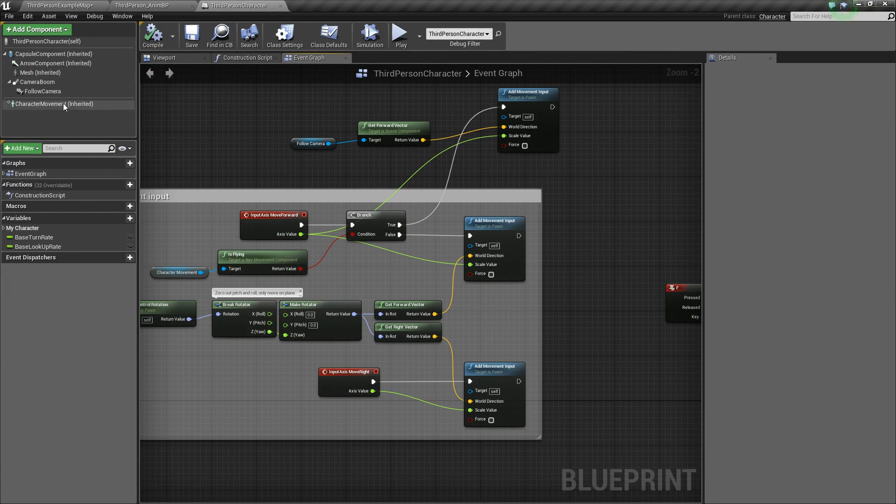
- Set the CharacterMovement component's Braking Deceleration Flying to 500, and compile and save the blueprint
click(64, 104)
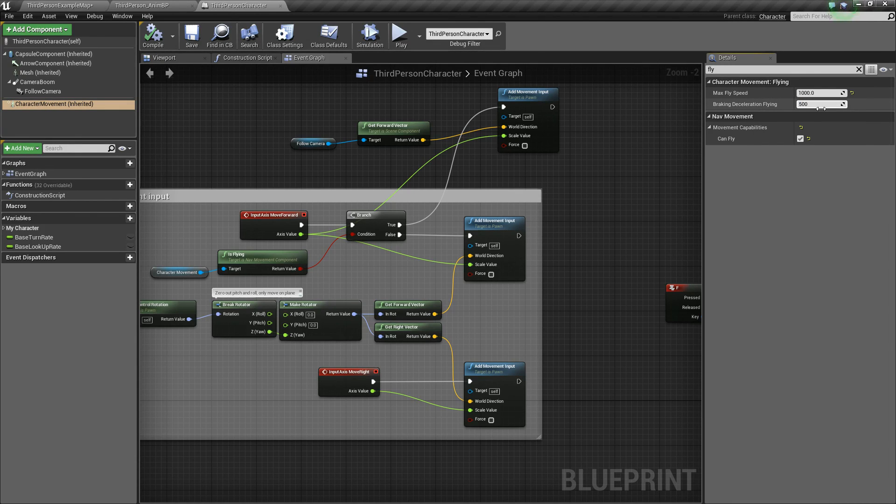
click(153, 37)
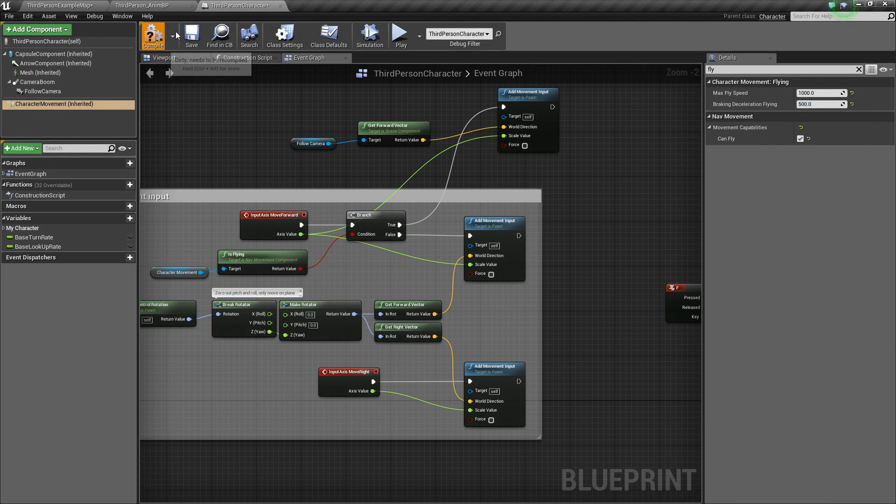
click(198, 49)
right_drag(593, 226, 320, 134)
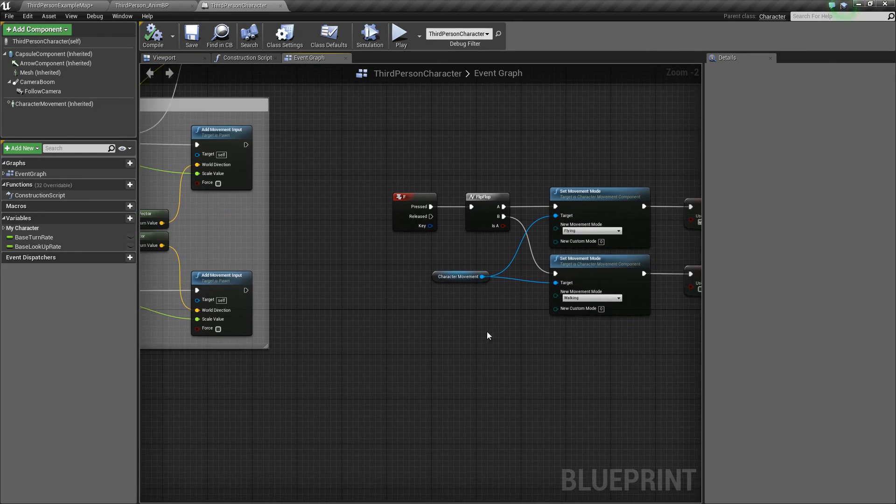
right_drag(560, 354, 307, 308)
right_drag(528, 310, 289, 290)
right_drag(507, 232, 464, 226)
scroll(481, 190, up, 2)
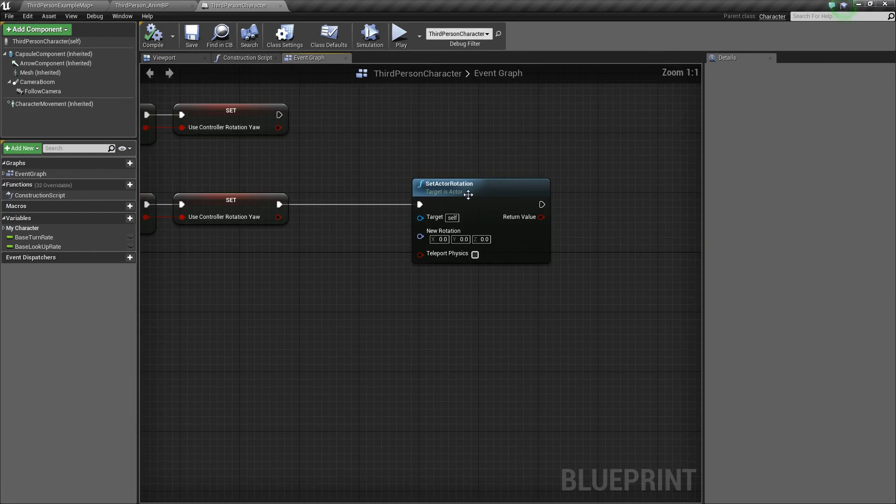
right_drag(335, 293, 440, 251)
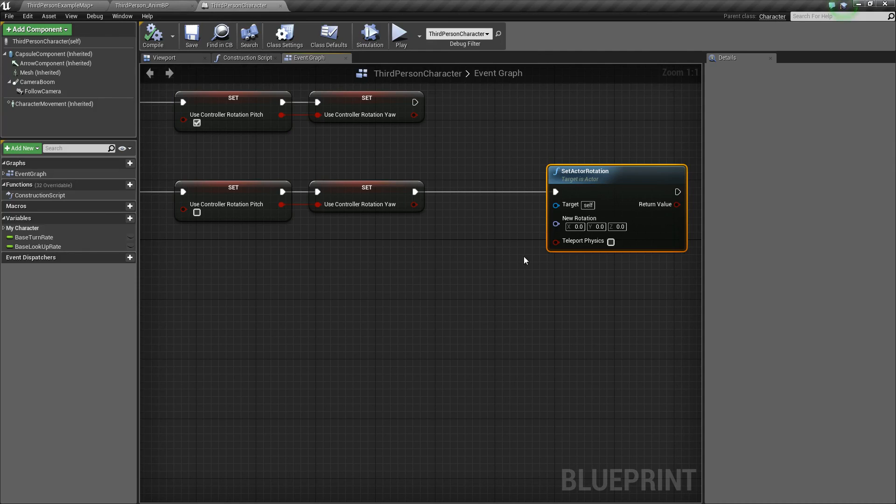
- Playtest the character again with the new flying deceleration and exit the game preview
click(400, 36)
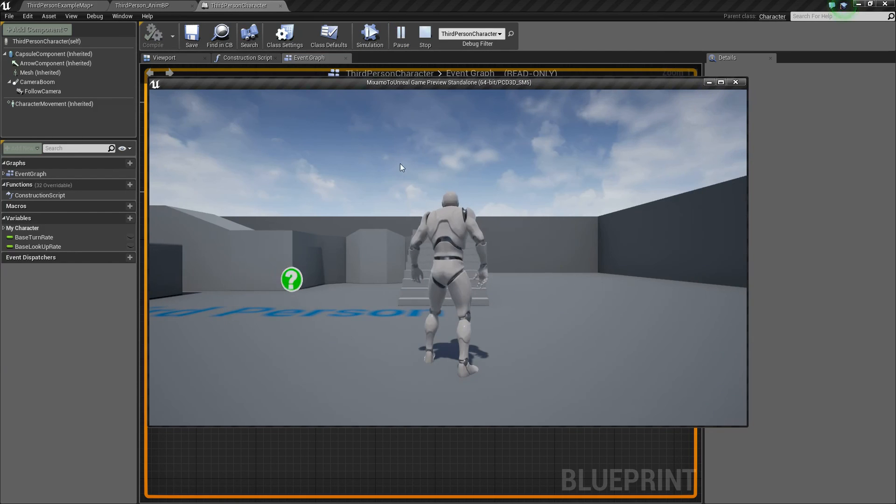
click(497, 219)
key(space)
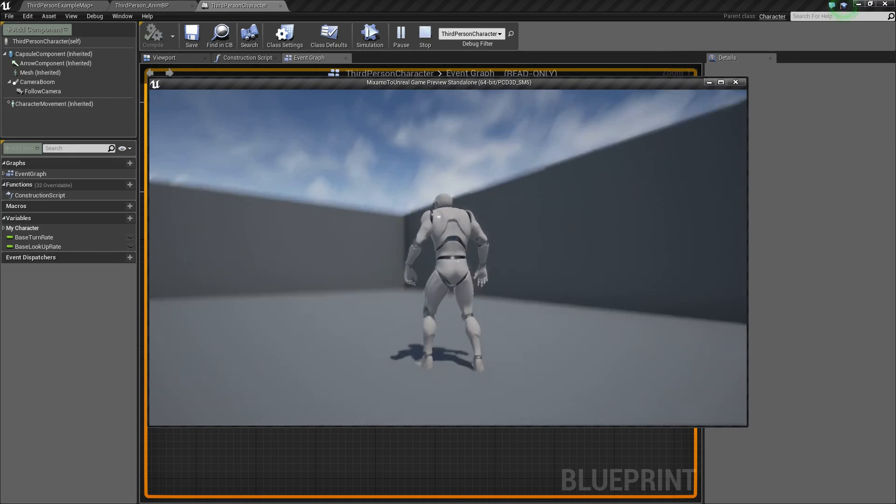
key(Escape)
- Add a Get Control Rotation node below the walking branch and split its return value into roll, pitch and yaw
right_drag(432, 304, 466, 312)
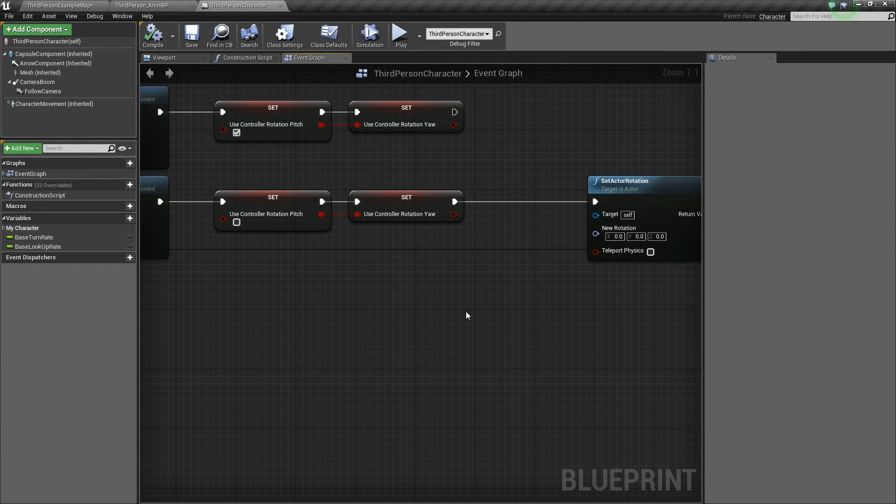
right_click(262, 313)
text(get control rotat)
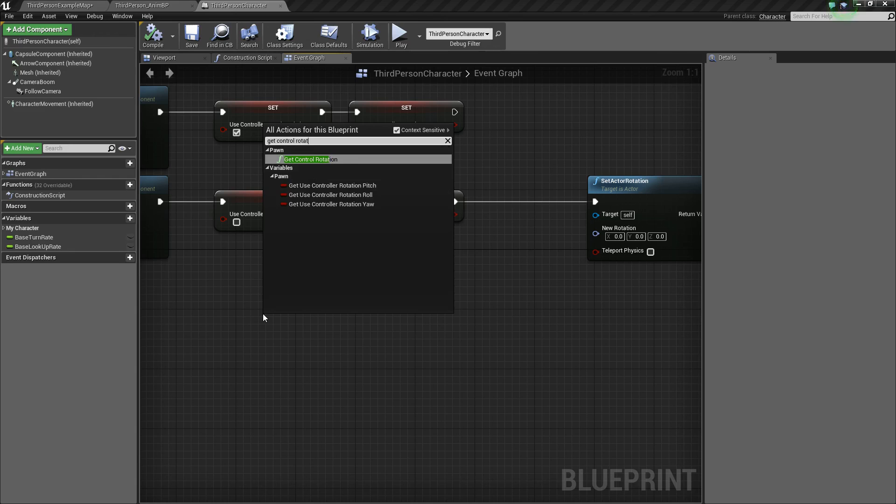
key(Return)
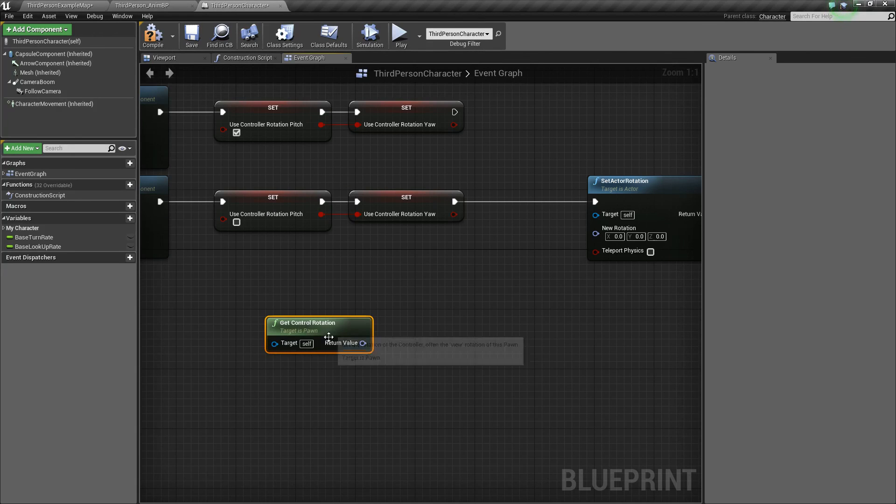
right_drag(346, 345, 307, 320)
right_click(324, 319)
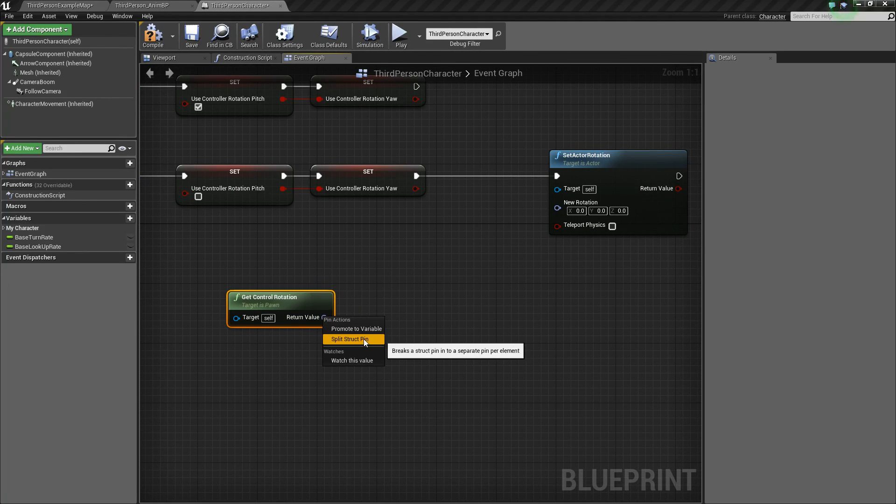
click(363, 339)
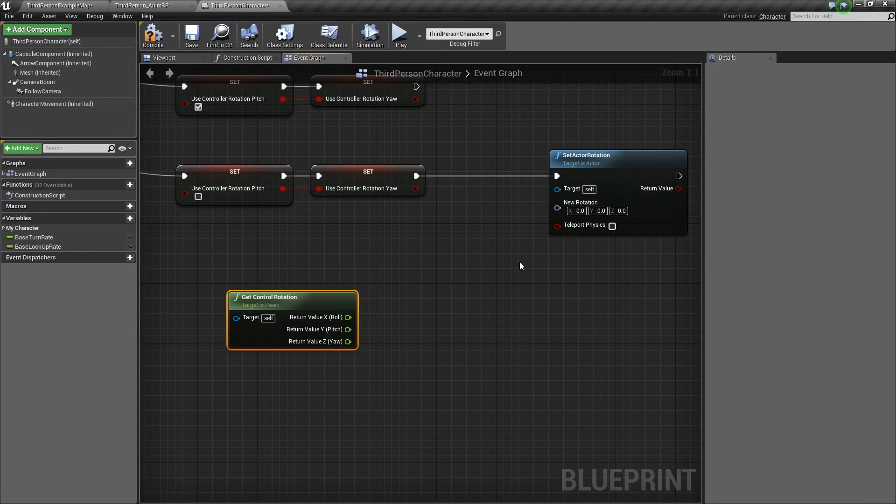
- Split SetActorRotation's New Rotation, connect Get Control Rotation's yaw to New Rotation Z (Yaw), and compile and save the blueprint
click(567, 214)
click(582, 230)
drag(334, 307, 371, 254)
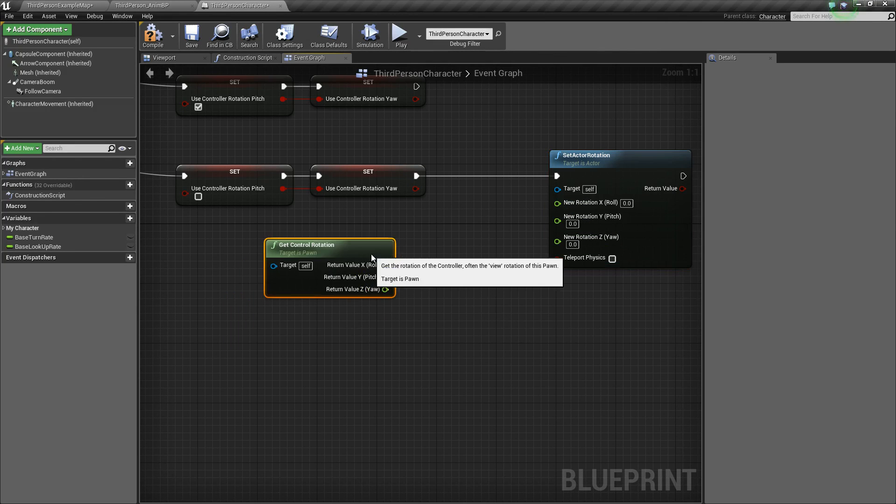
right_drag(435, 267, 391, 286)
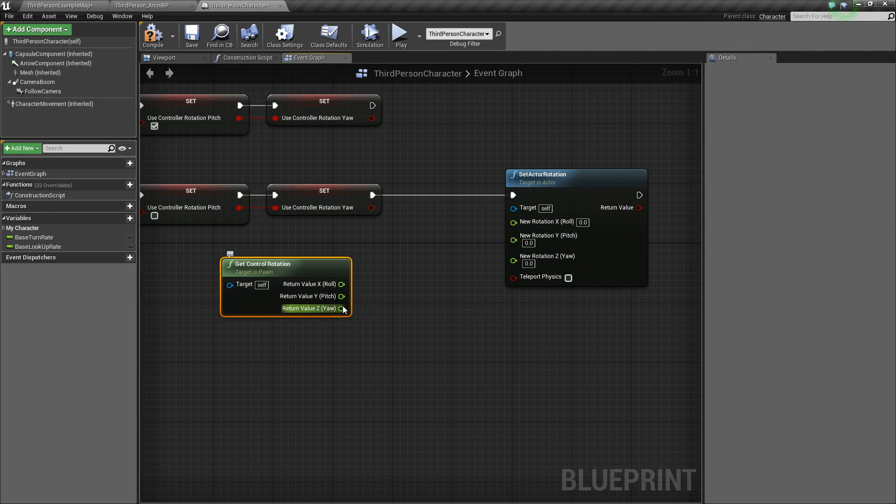
drag(514, 262, 518, 263)
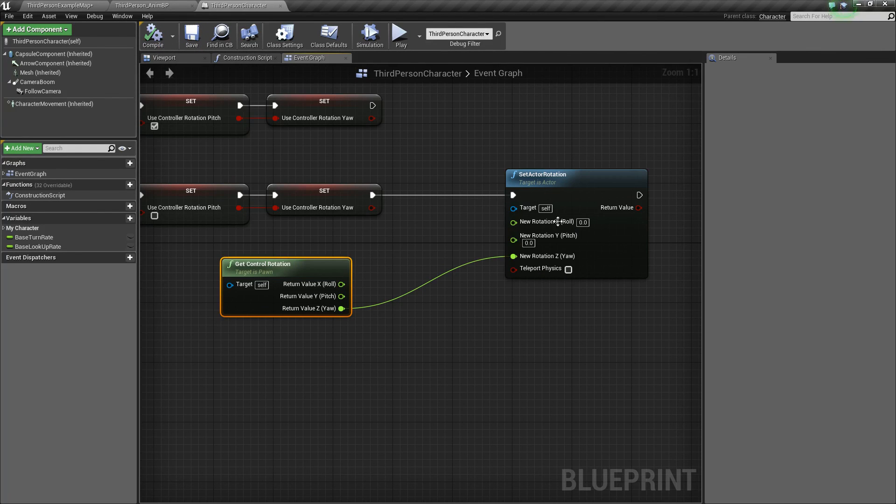
- Playtest switching between flying and walking with the yaw-based rotation reset, and end the game preview
click(399, 35)
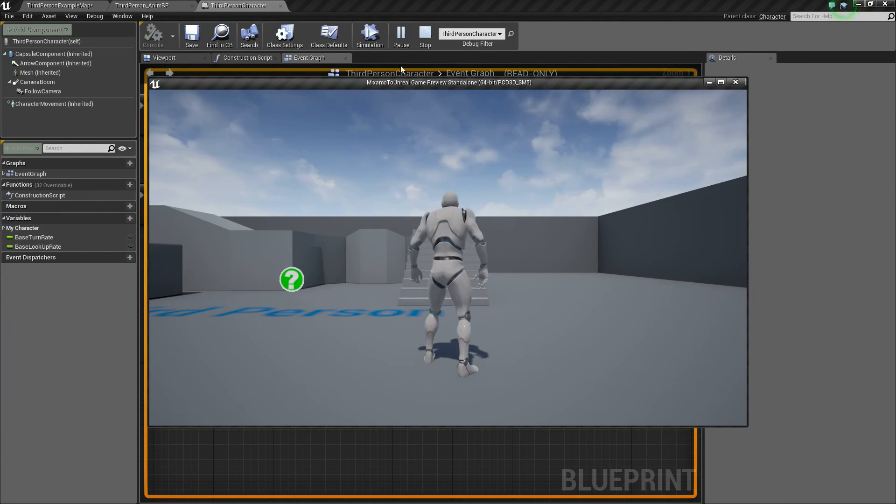
key(space)
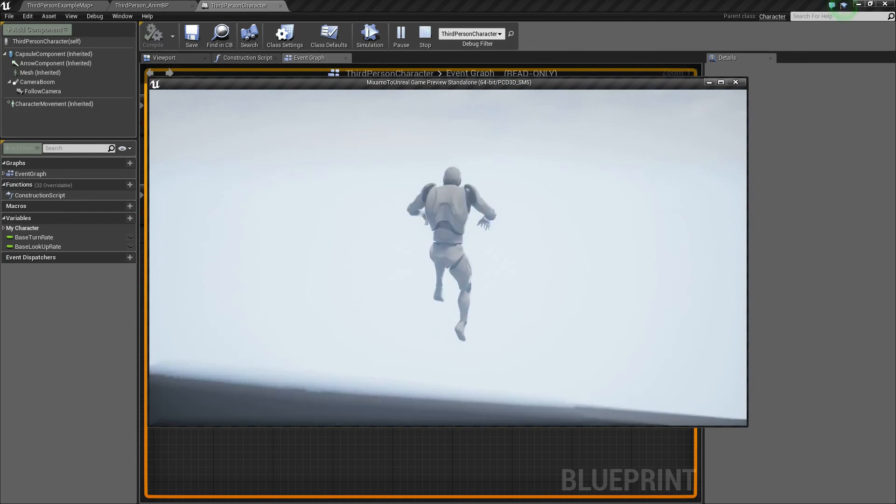
key(w)
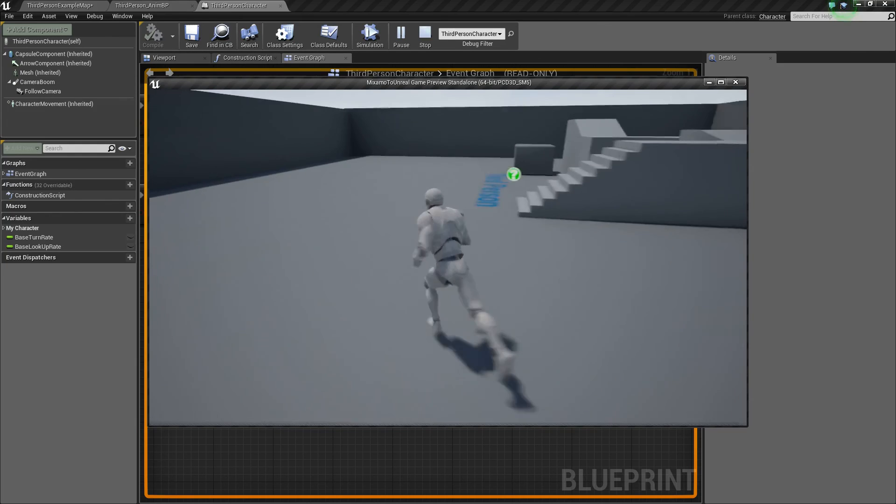
key(Escape)
- Review the event graph's F-key movement mode toggle and the camera-driven forward movement nodes
scroll(435, 326, down, 4)
right_drag(417, 327, 541, 341)
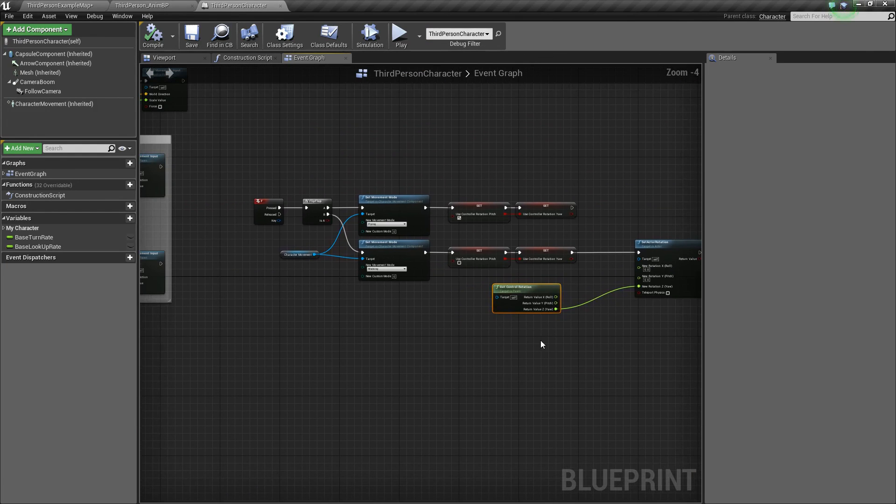
right_drag(423, 346, 484, 360)
right_drag(289, 272, 412, 317)
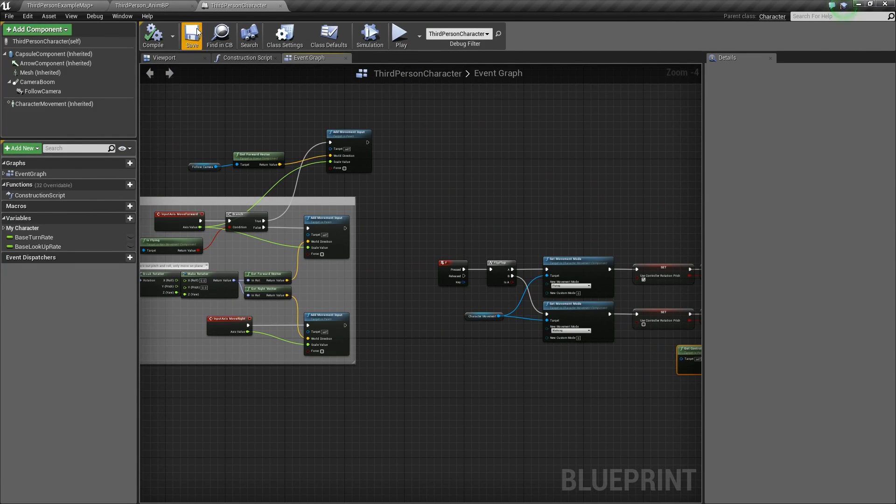
right_drag(483, 185, 551, 187)
scroll(550, 186, up, 3)
right_drag(461, 168, 540, 195)
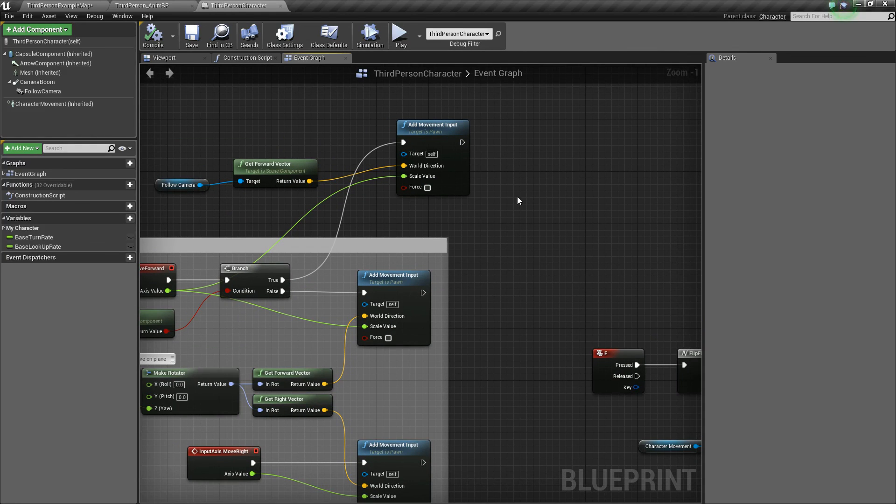
right_drag(481, 197, 525, 186)
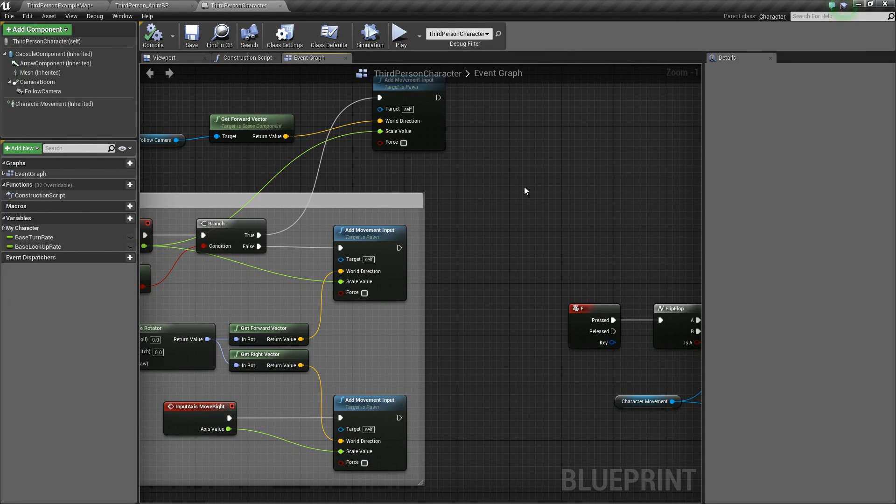